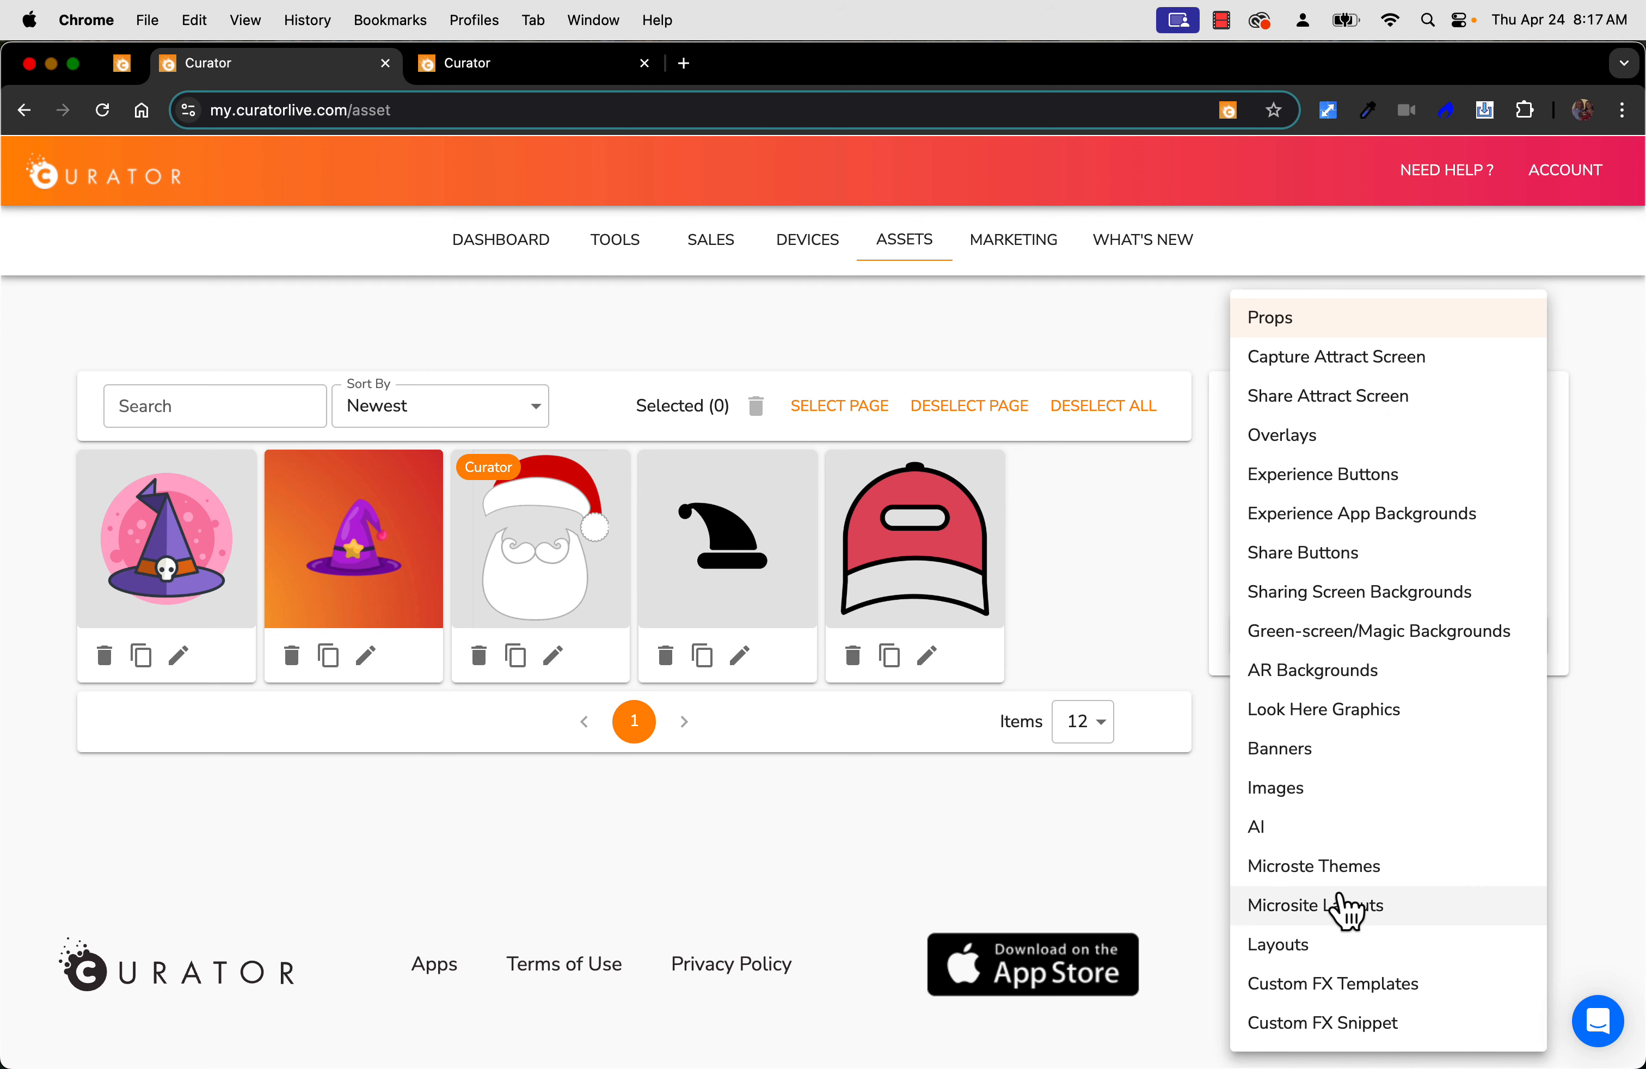
Show the Layouts assets and open a blank new layout, closing it without saving
left_click(1340, 945)
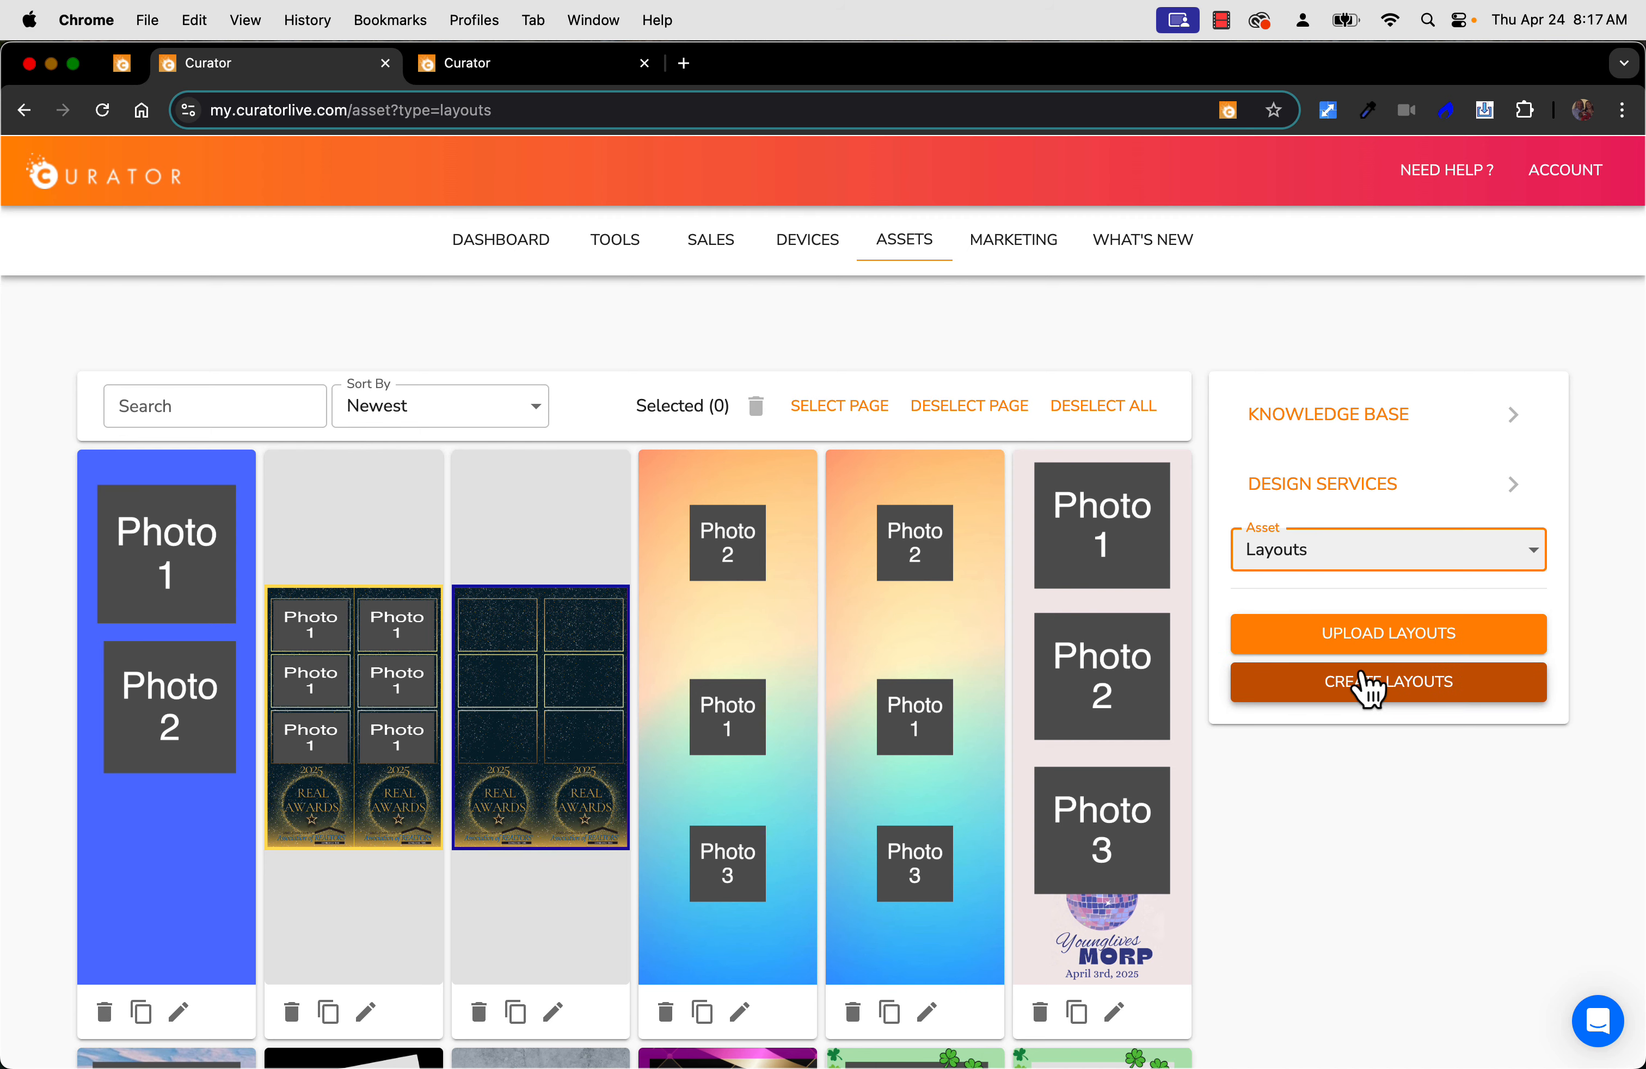
left_click(1370, 687)
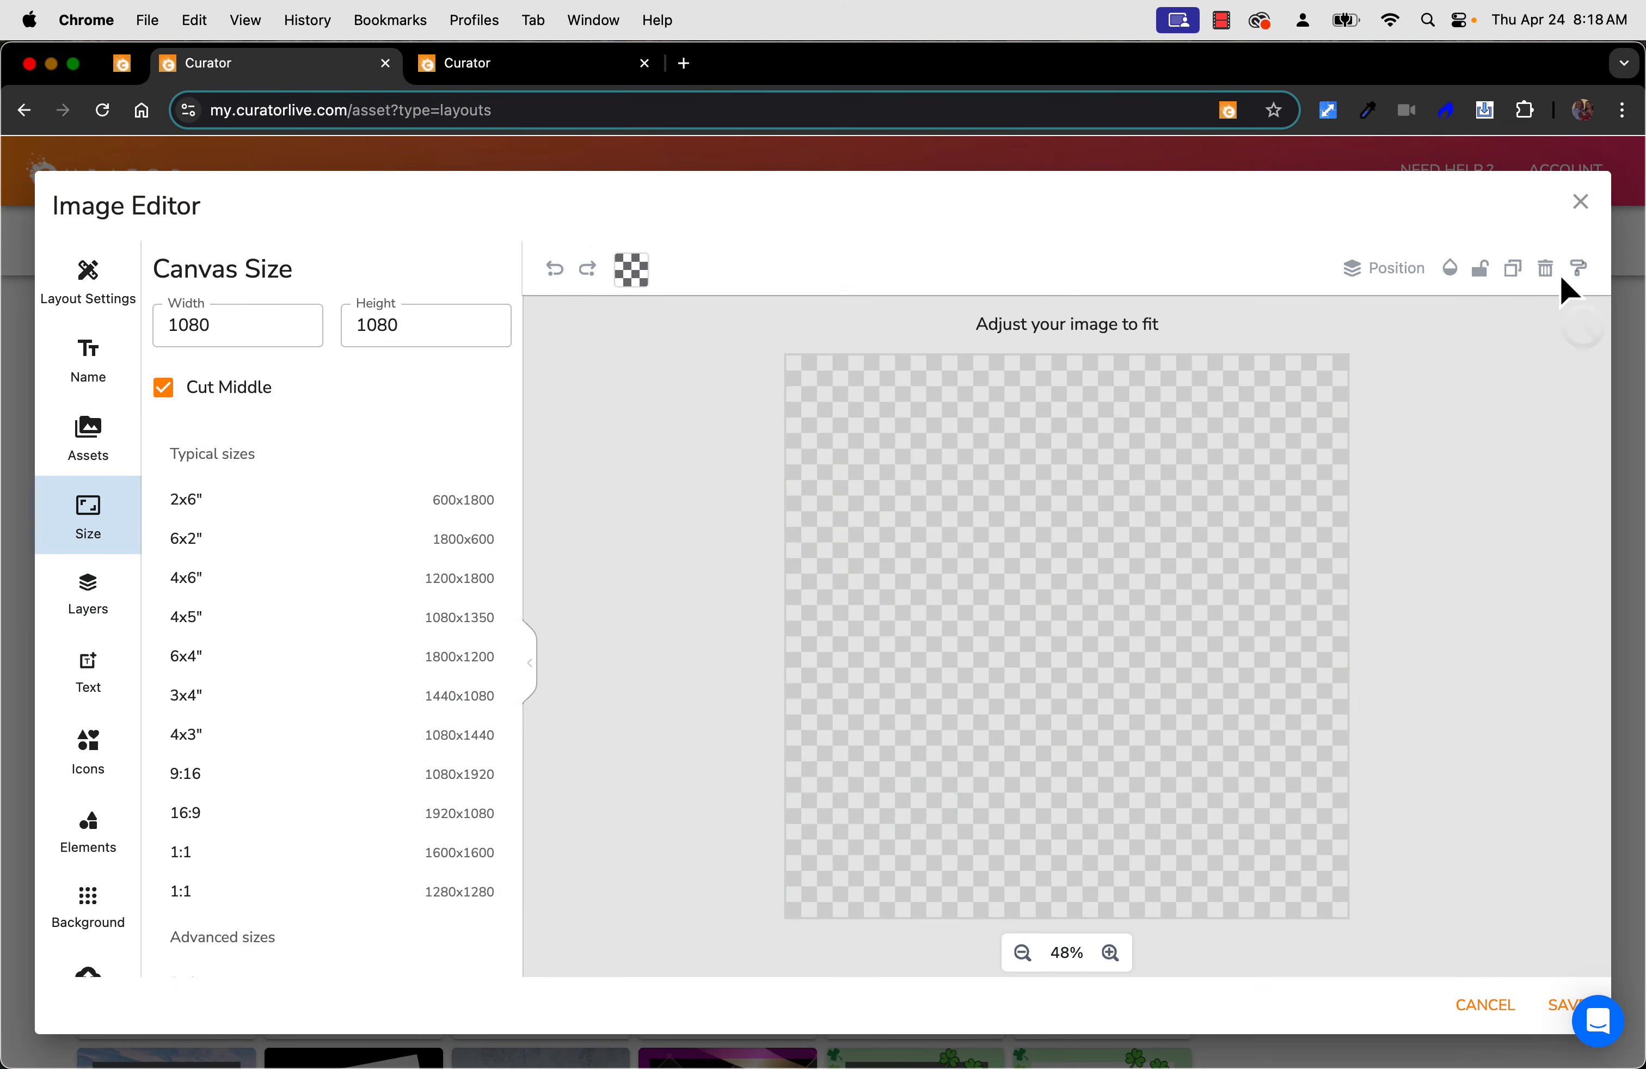
left_click(1577, 202)
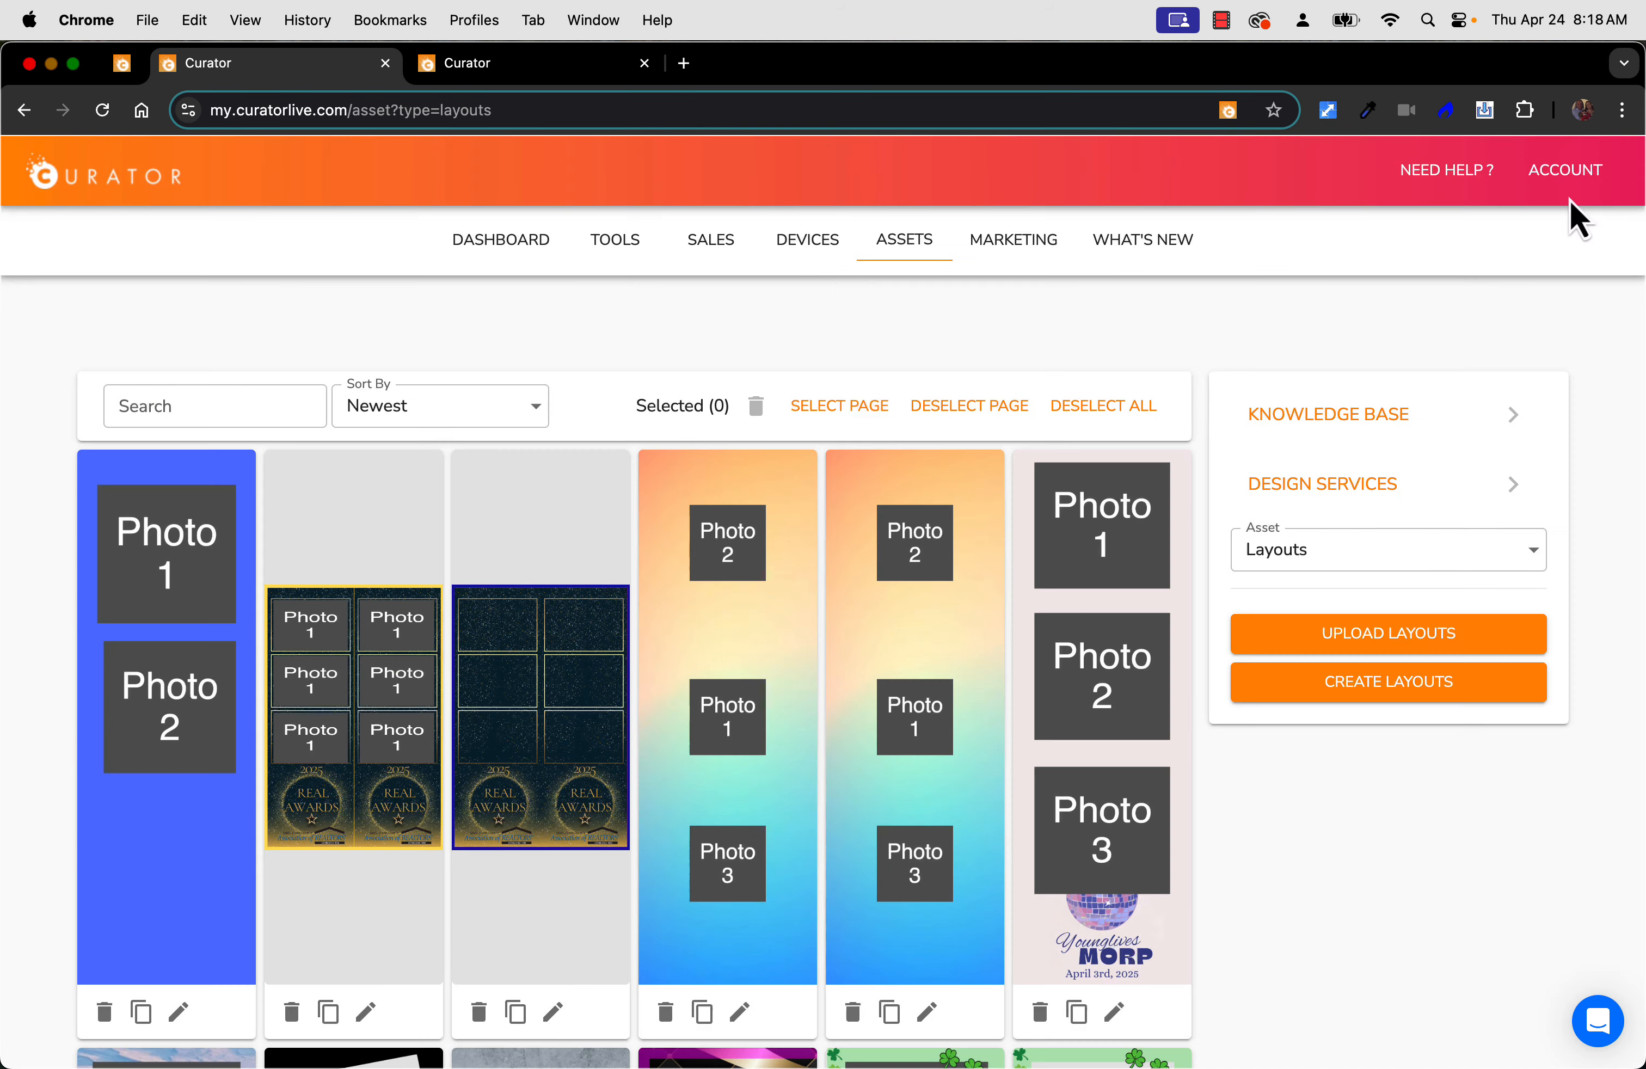
Open the 360 Birthday party event from the dashboard for editing
left_click(500, 243)
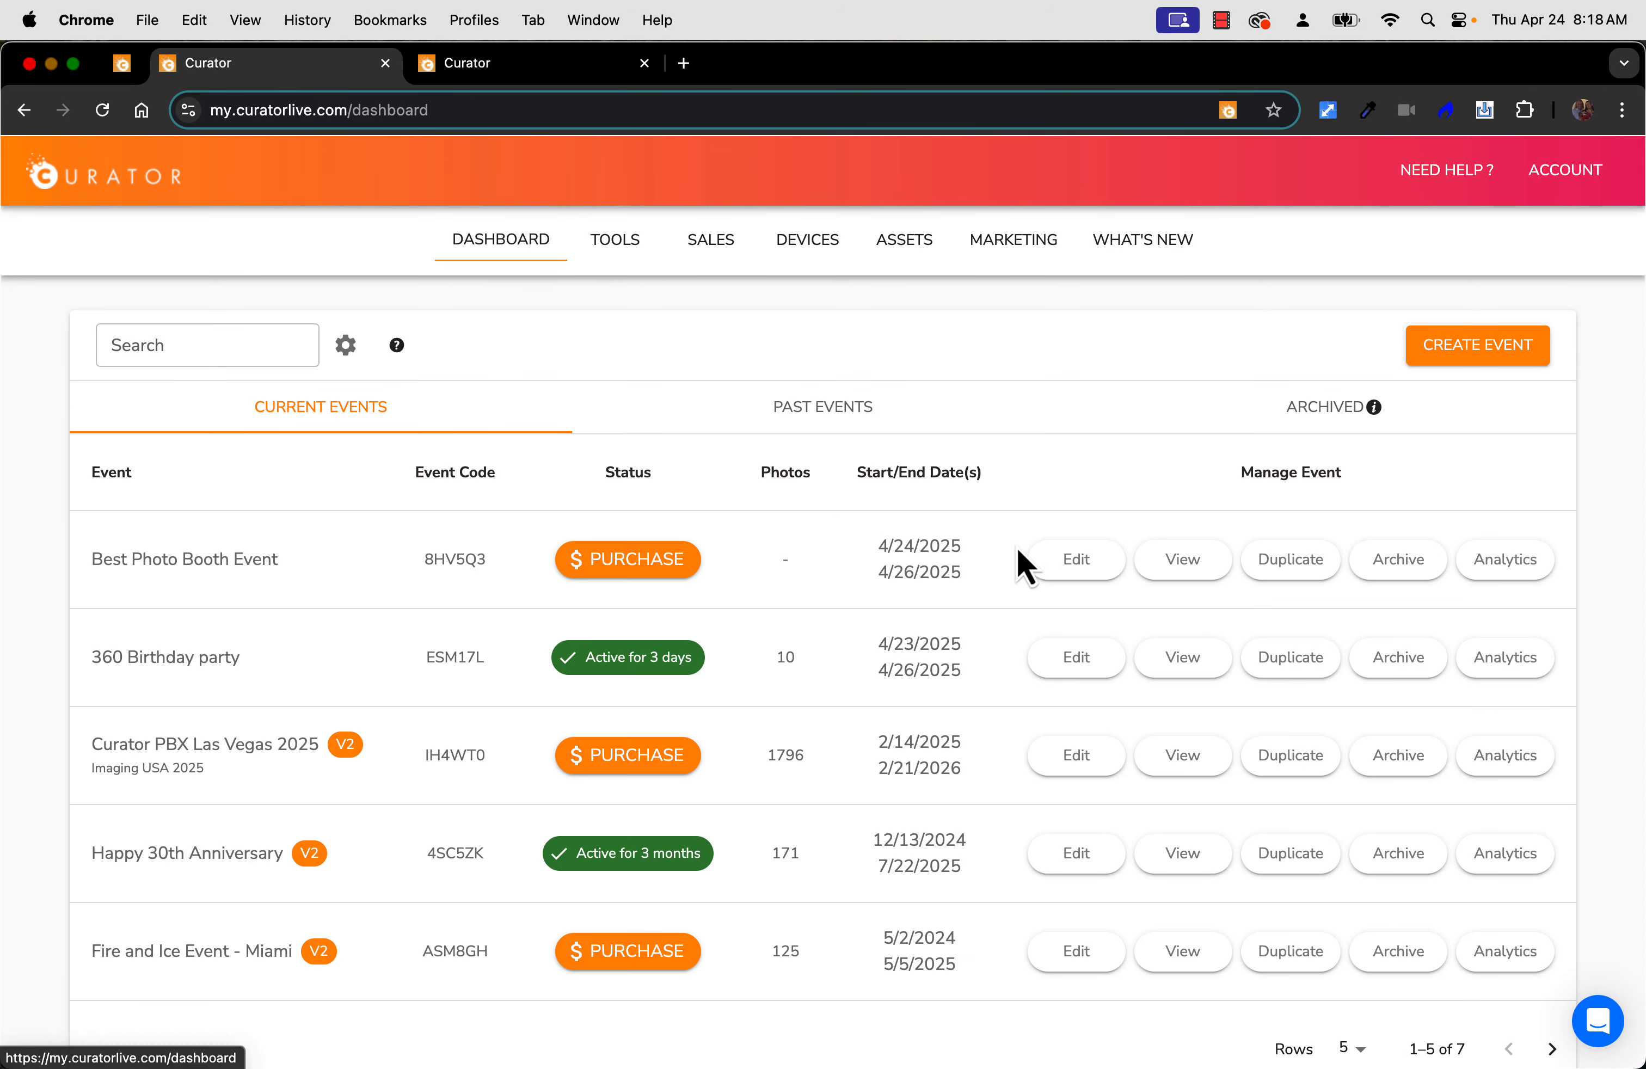
left_click(1080, 653)
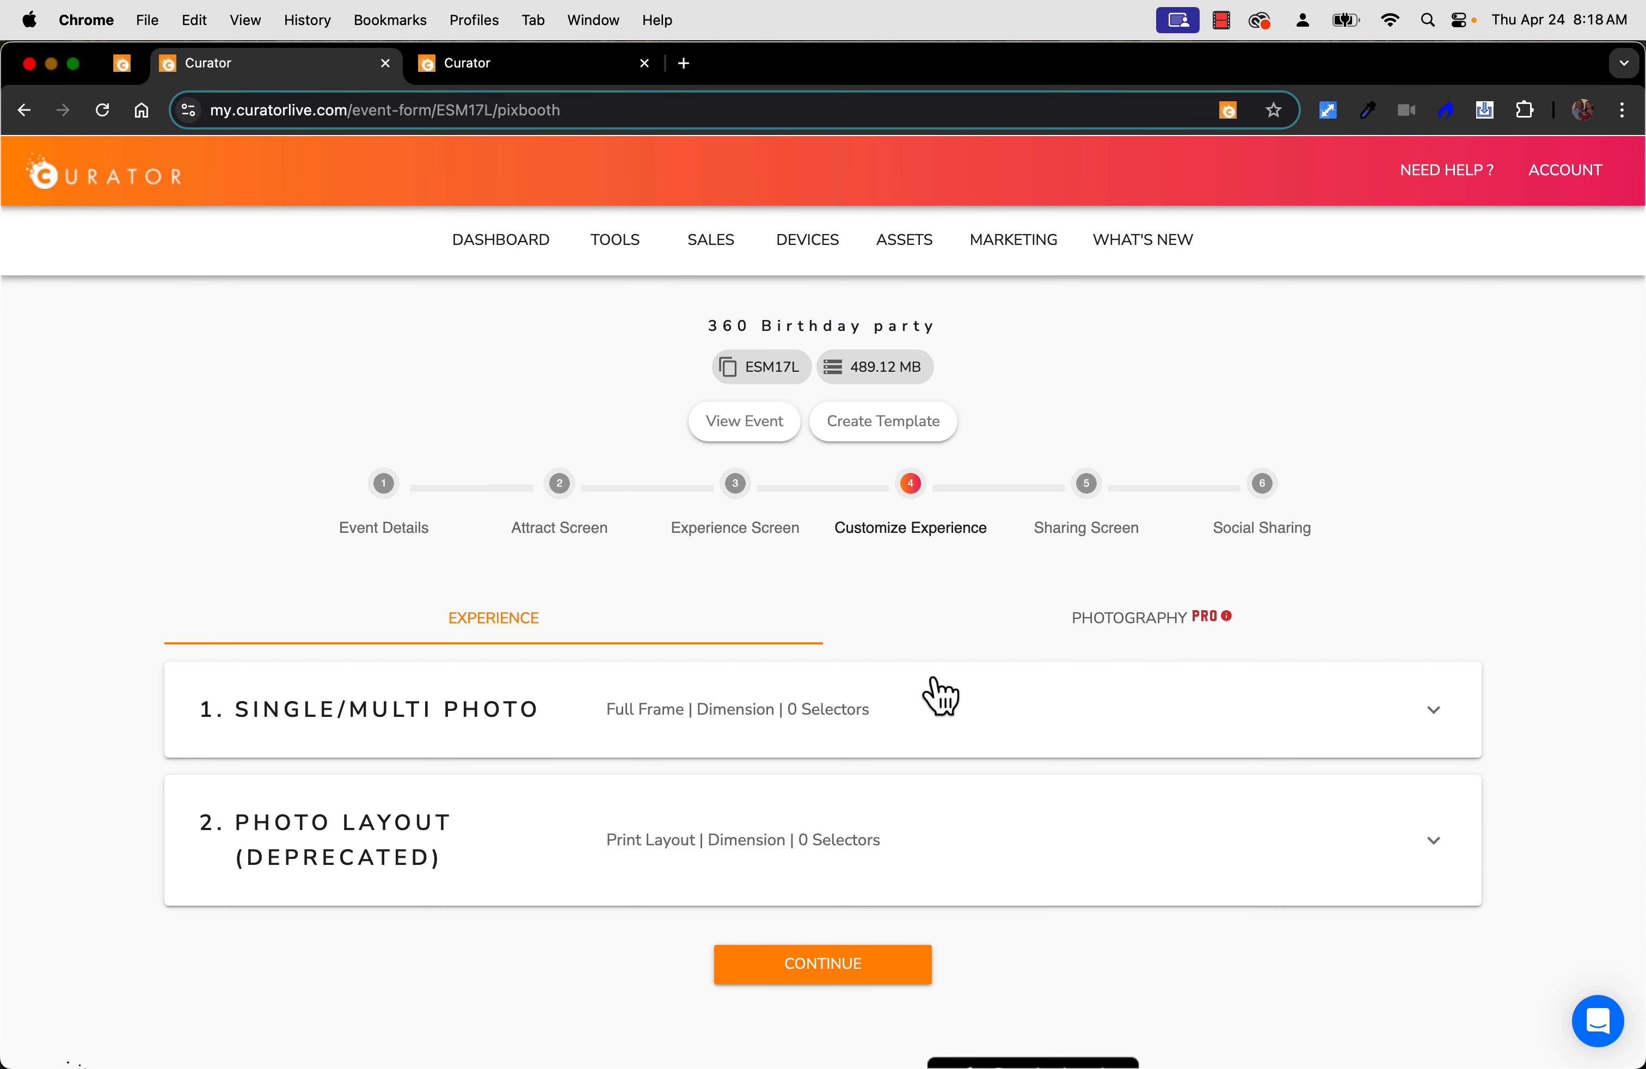
scroll(755, 668, "down", 3)
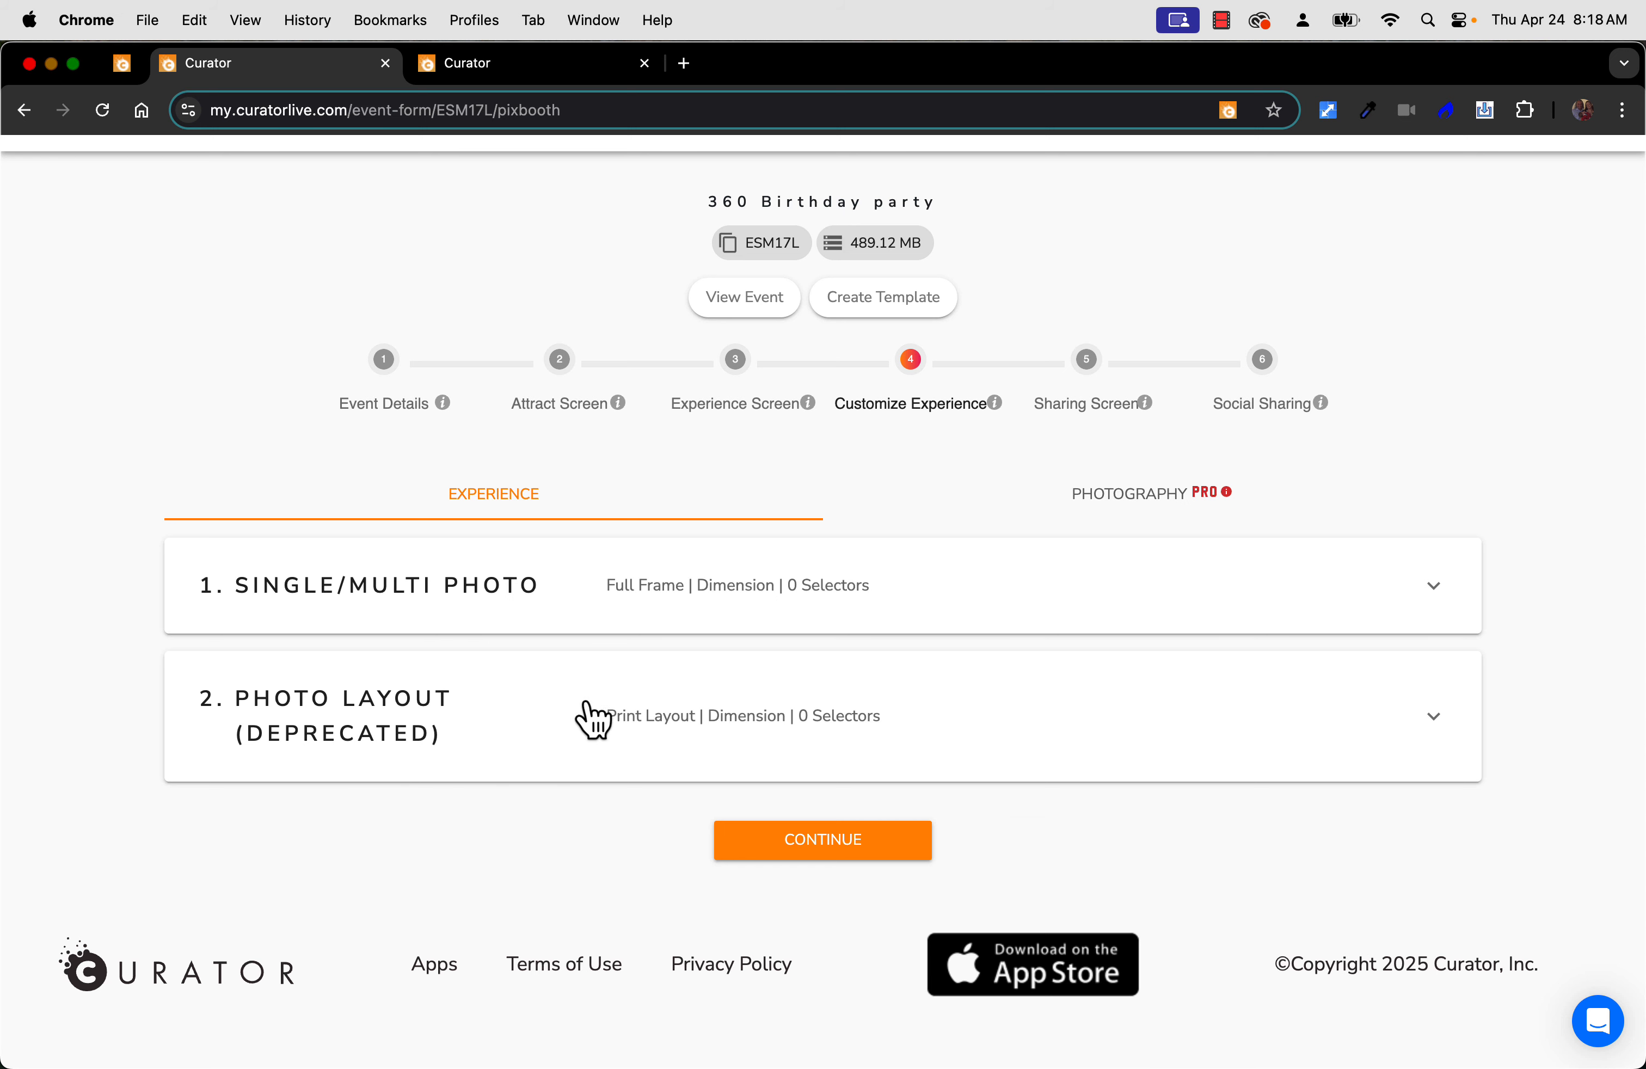
Expand the deprecated Photo Layout experience and read its retirement notice and settings
left_click(716, 724)
scroll(715, 726, "down", 6)
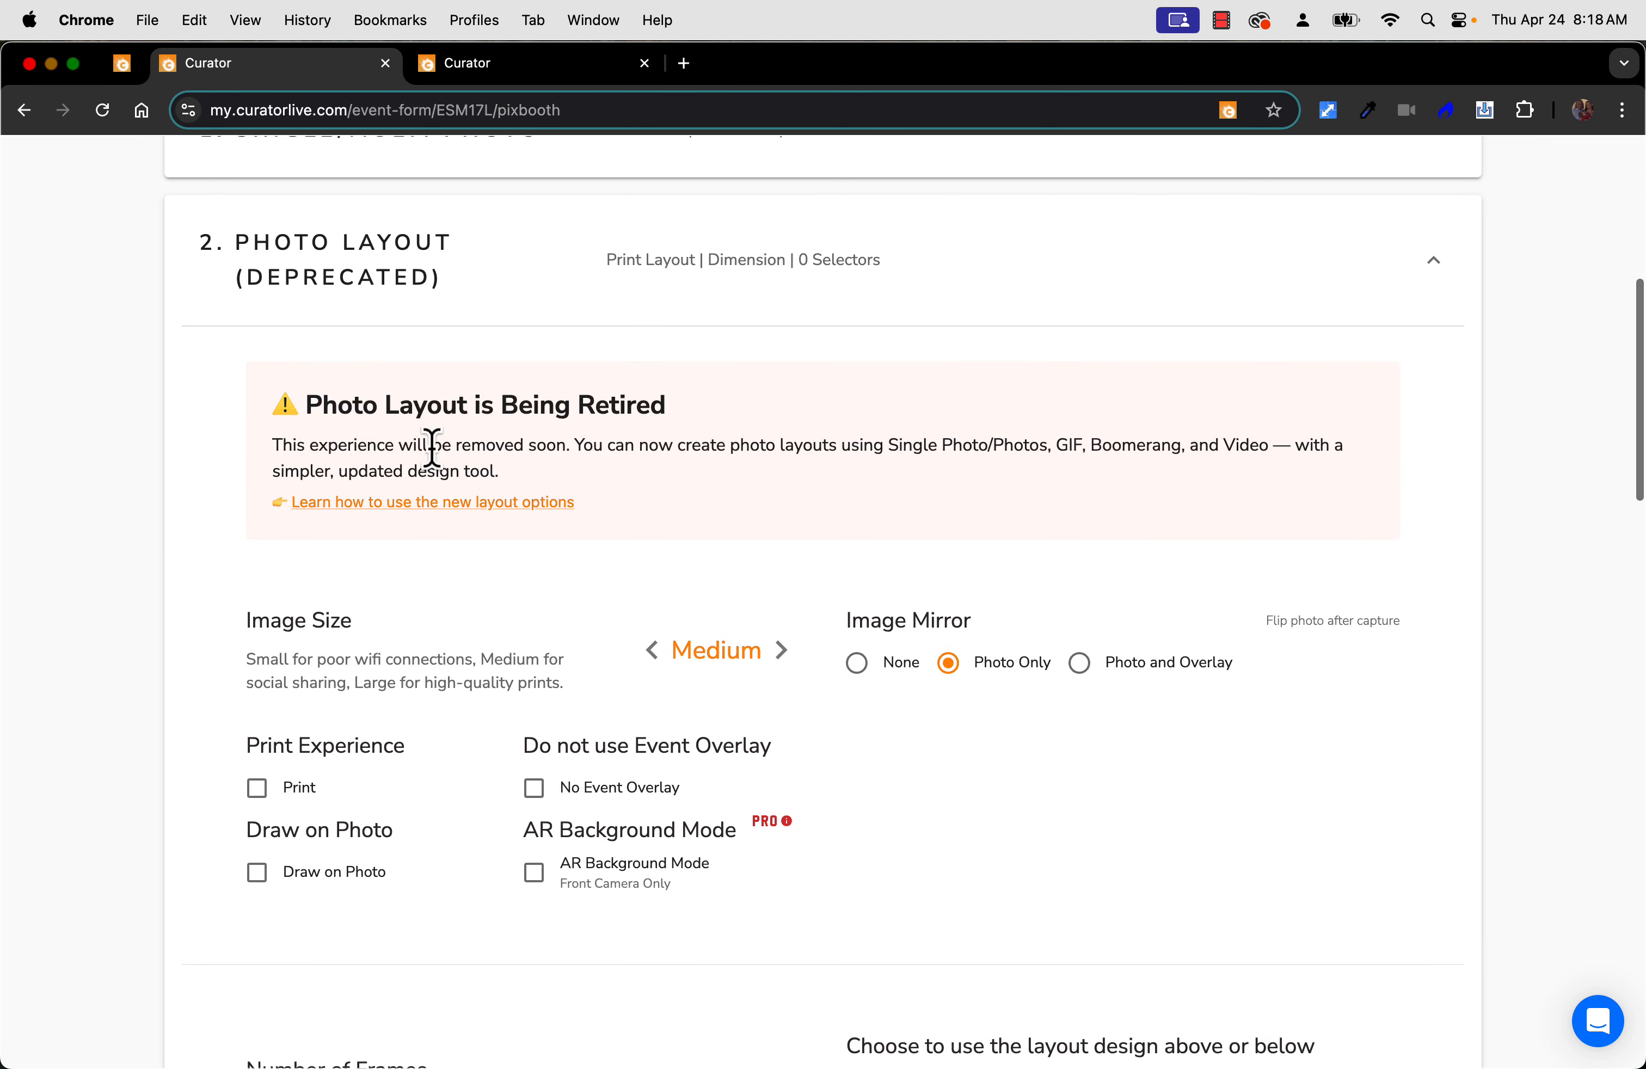
left_click_drag(442, 405, 704, 409)
scroll(707, 424, "down", 12)
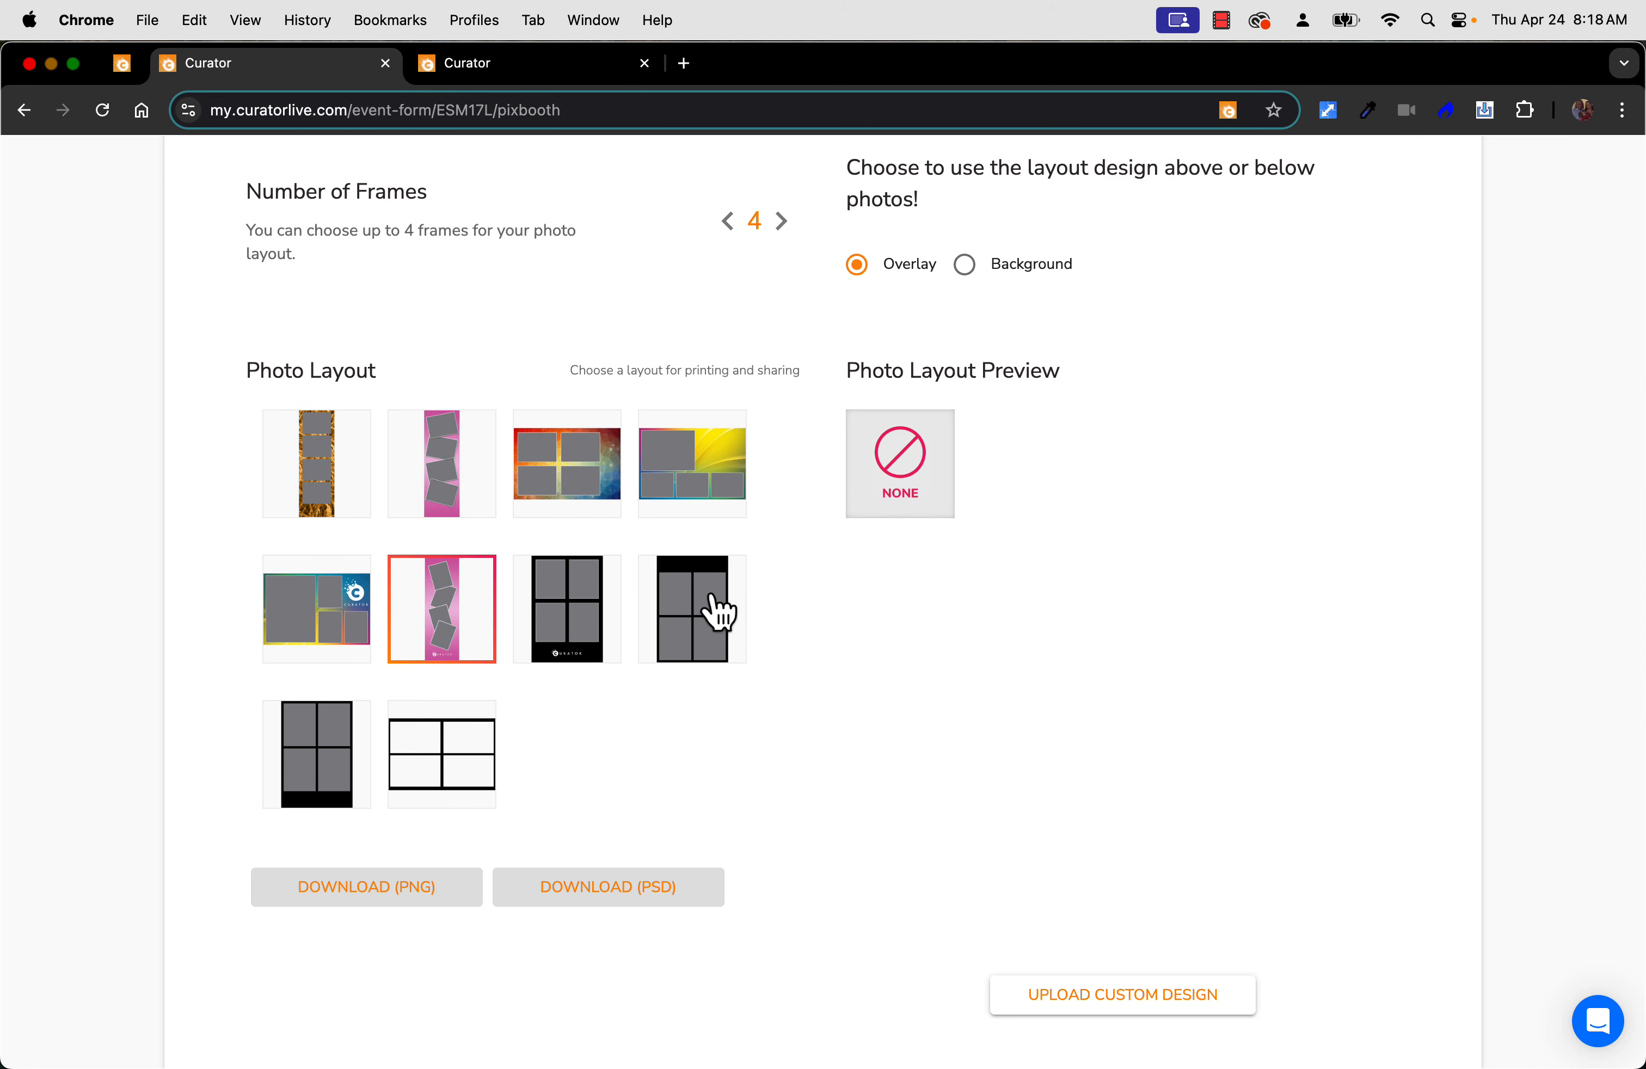
Try out several of the four-frame photo layout designs in the preview
left_click(710, 607)
left_click(691, 469)
left_click(568, 479)
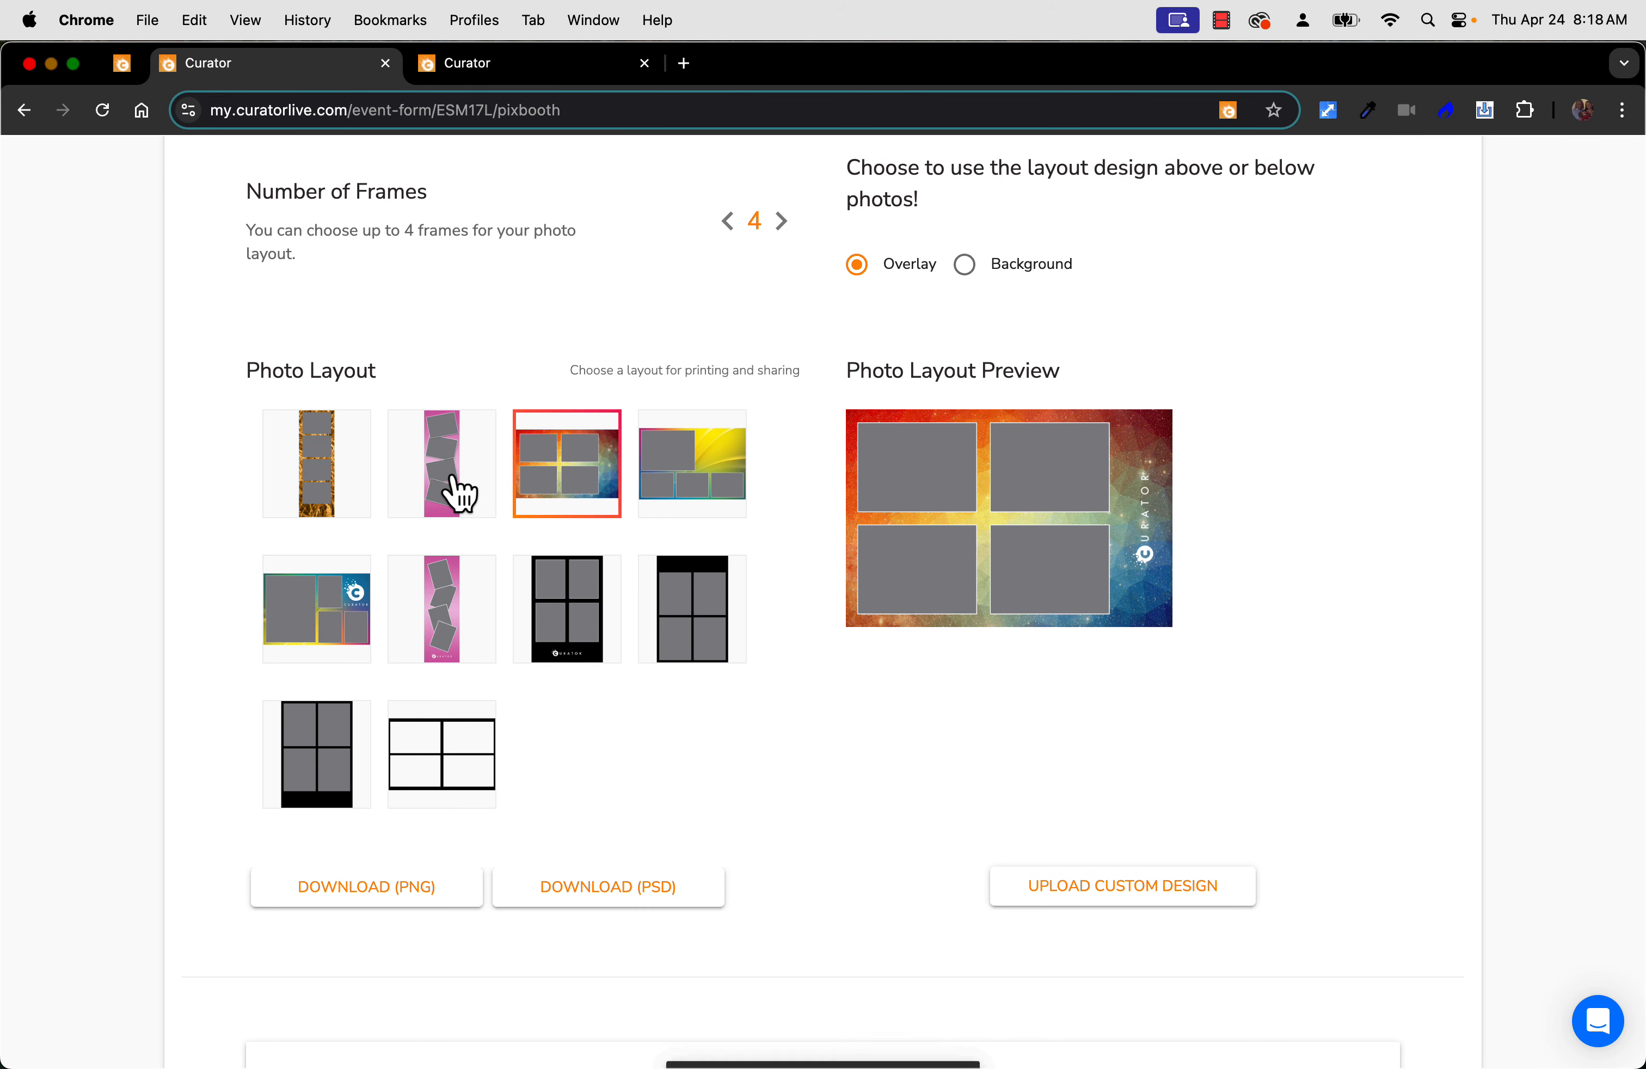
left_click(454, 486)
Set the number of frames to 3 and select the black layout with one large frame on the left and two small frames beside it
left_click(727, 220)
left_click(594, 505)
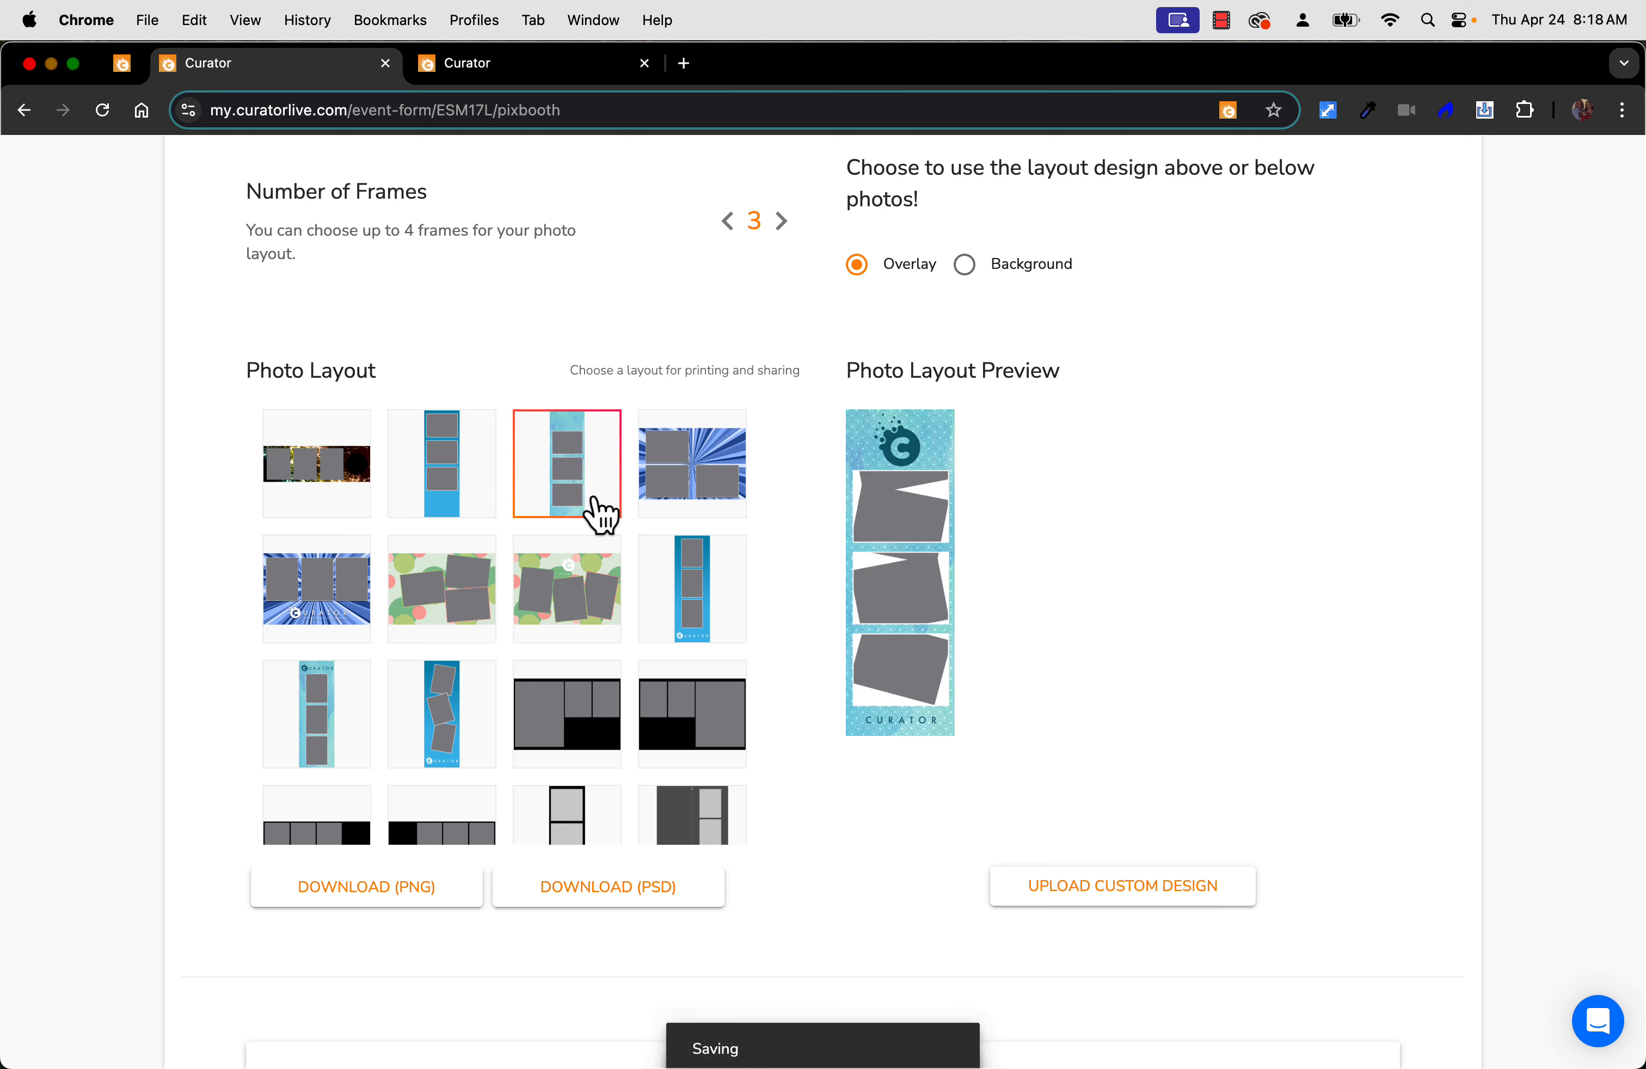
left_click(696, 489)
left_click(697, 635)
left_click(690, 715)
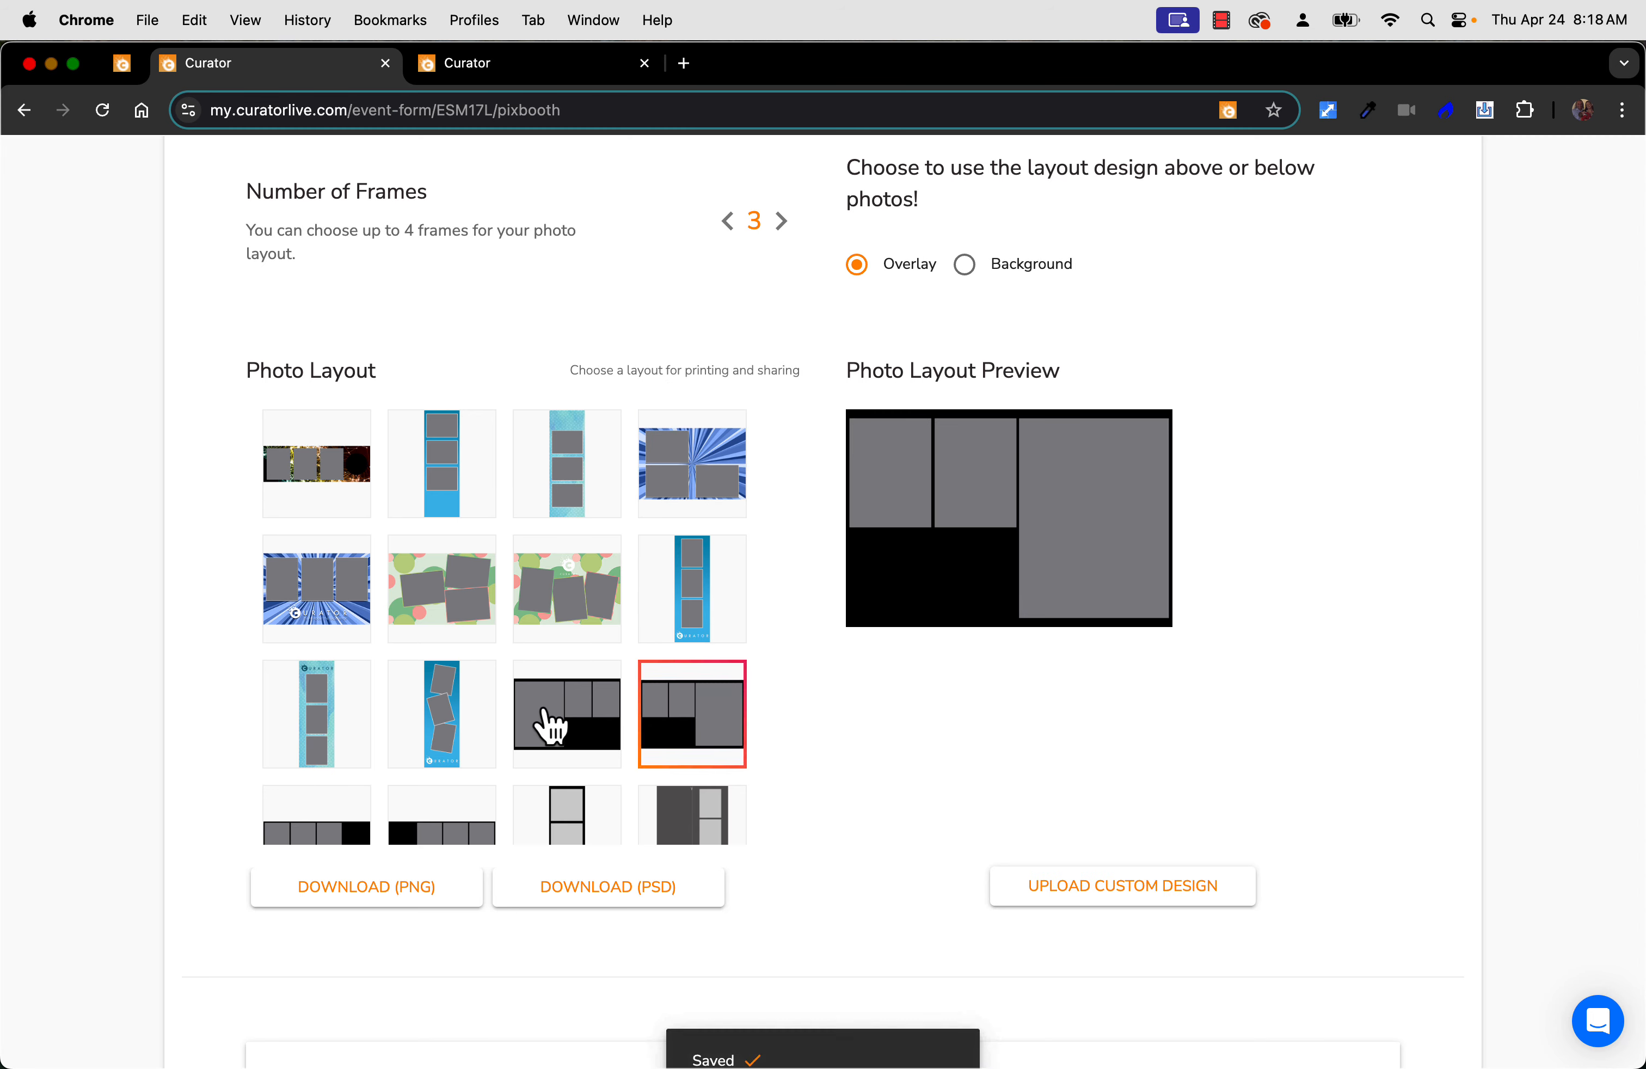
left_click(552, 726)
Expand the Single/Multi Photo experience and review its image settings and selector assets
scroll(793, 543, "up", 10)
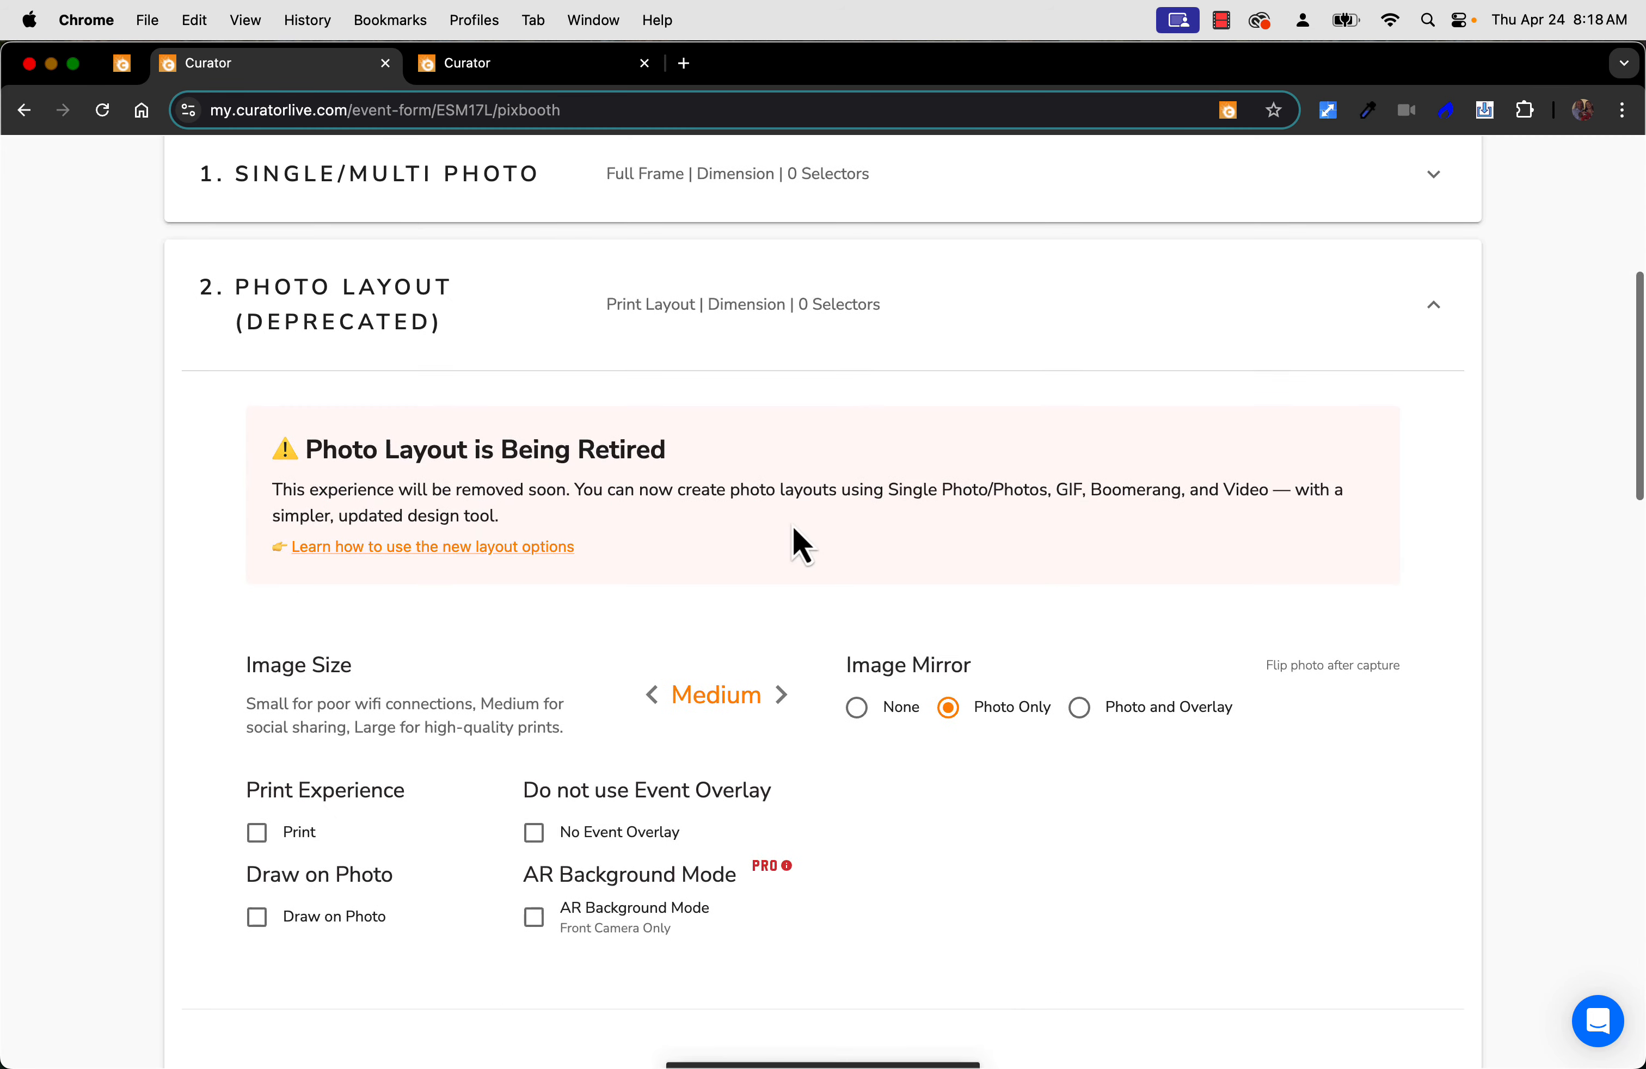
scroll(792, 526, "up", 4)
left_click(807, 464)
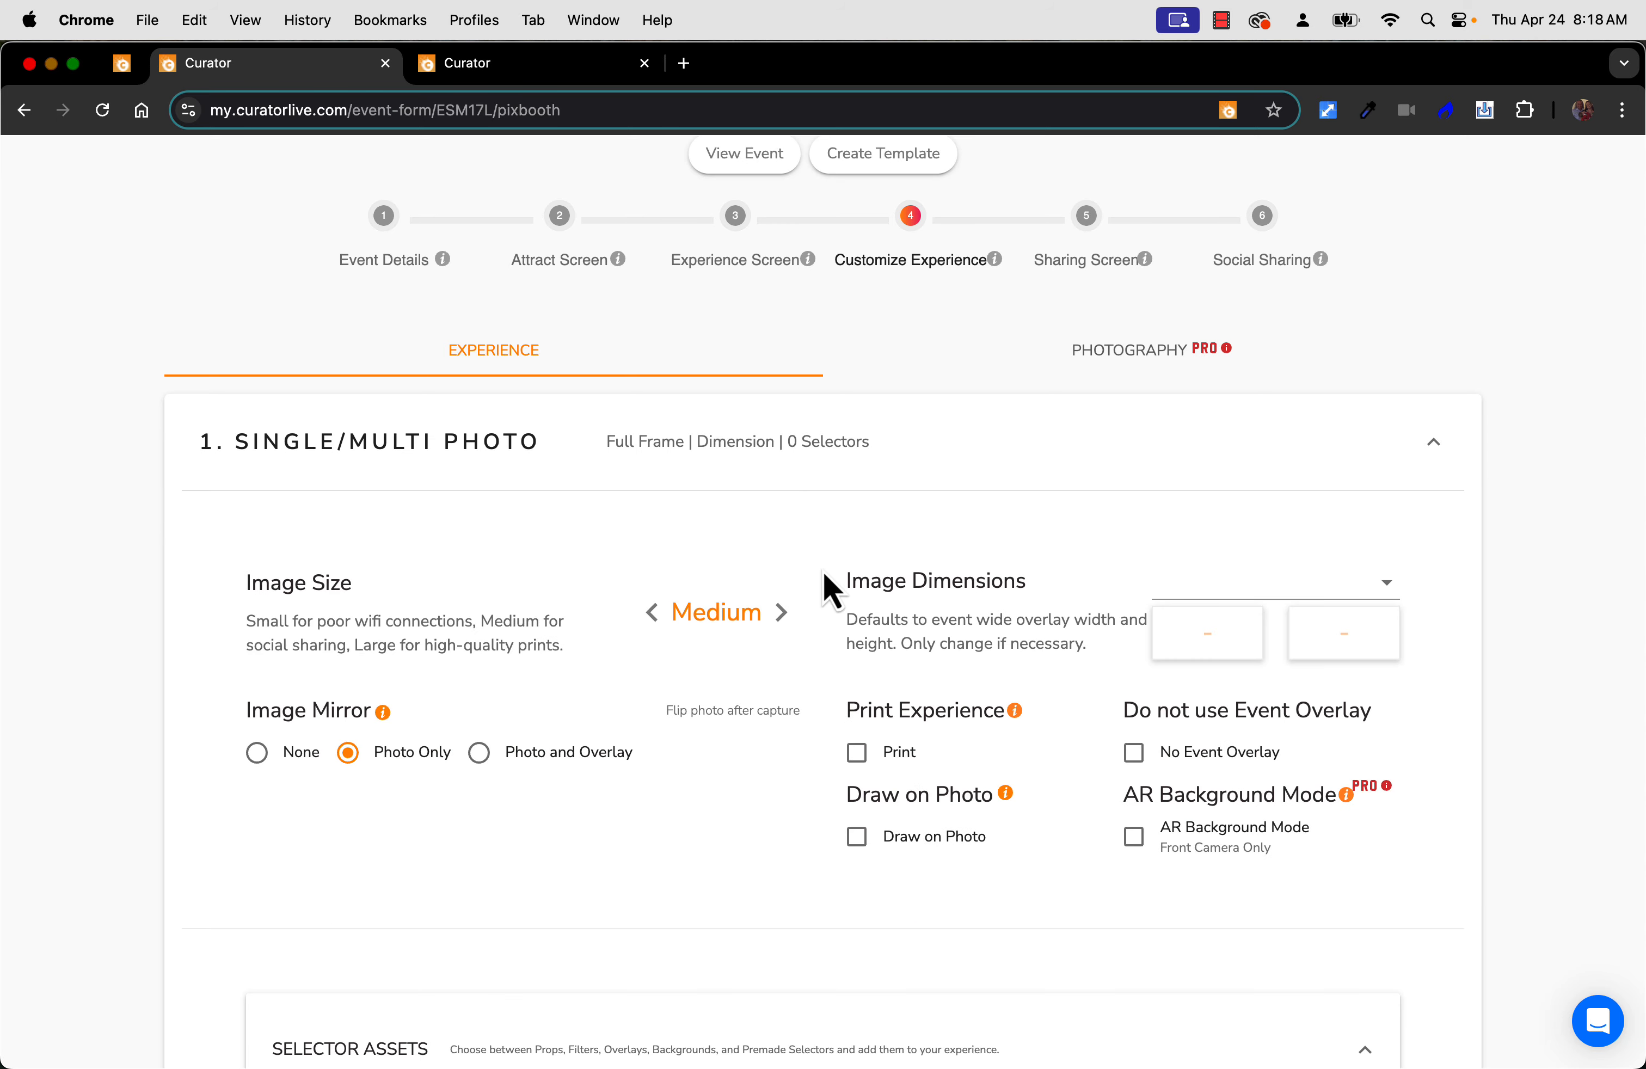
scroll(823, 571, "down", 5)
scroll(823, 571, "up", 2)
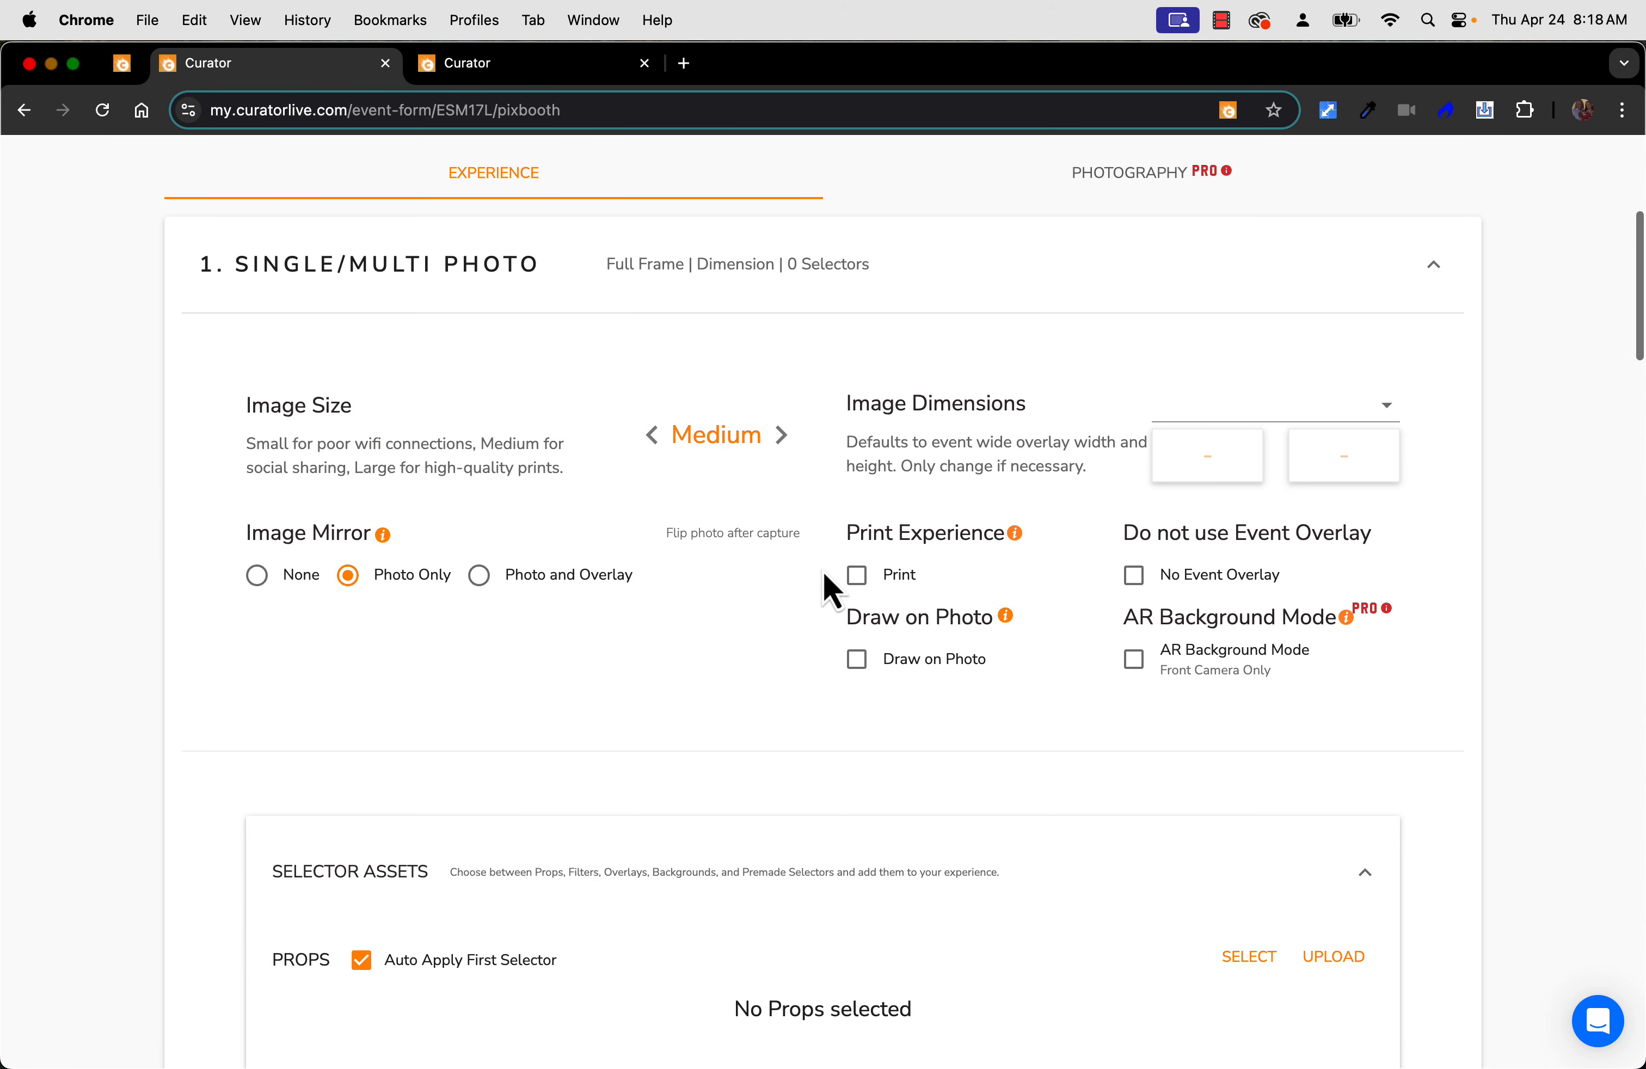
scroll(734, 292, "up", 3)
Check which experiences are assigned on the Experience Screen and return to Customize Experience
left_click(735, 287)
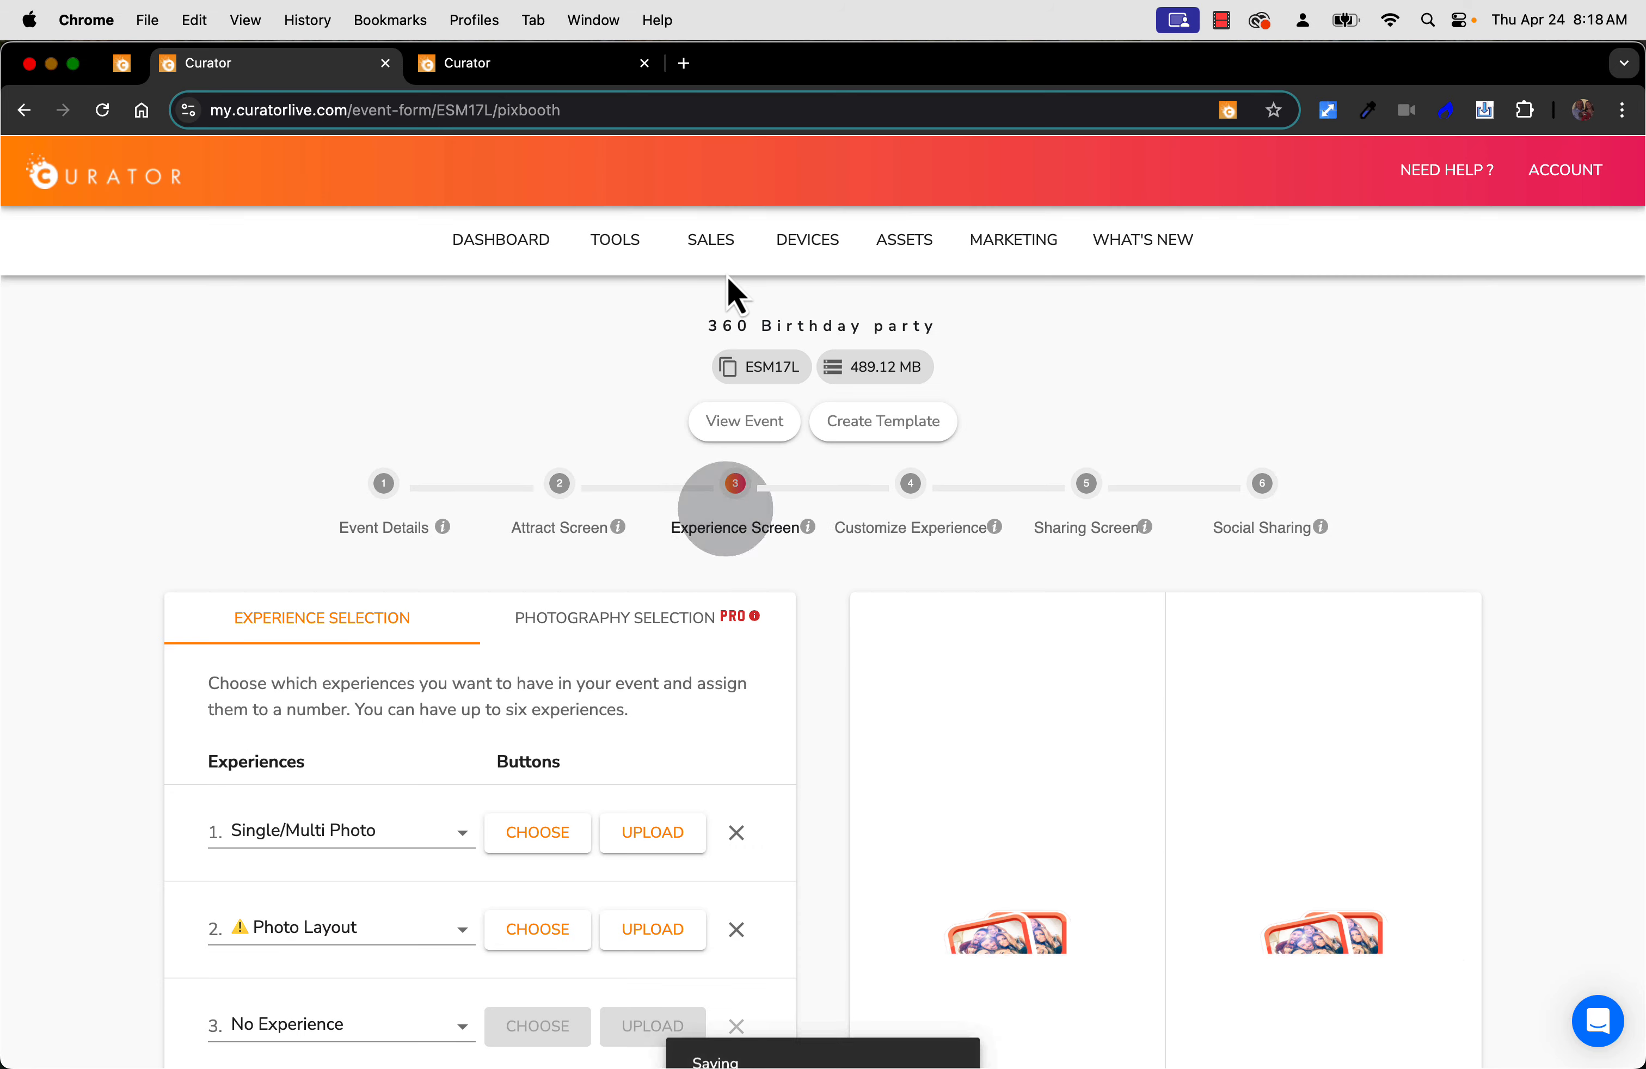
scroll(315, 843, "down", 5)
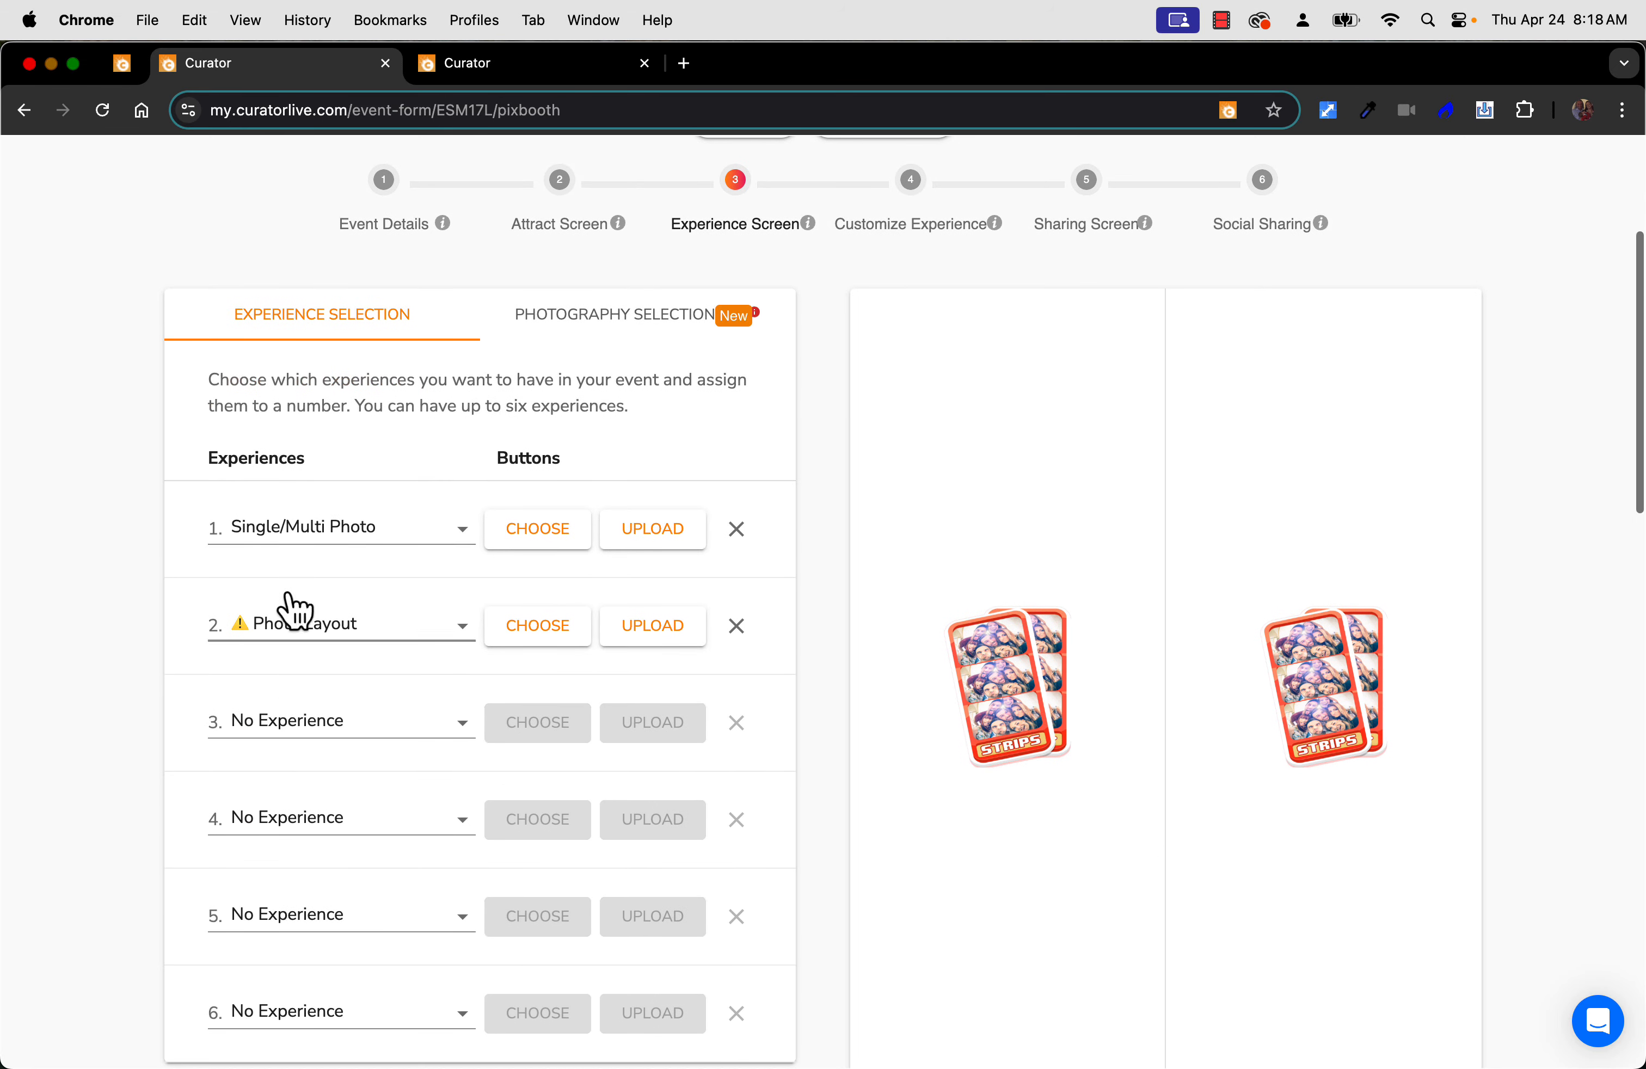
left_click(921, 223)
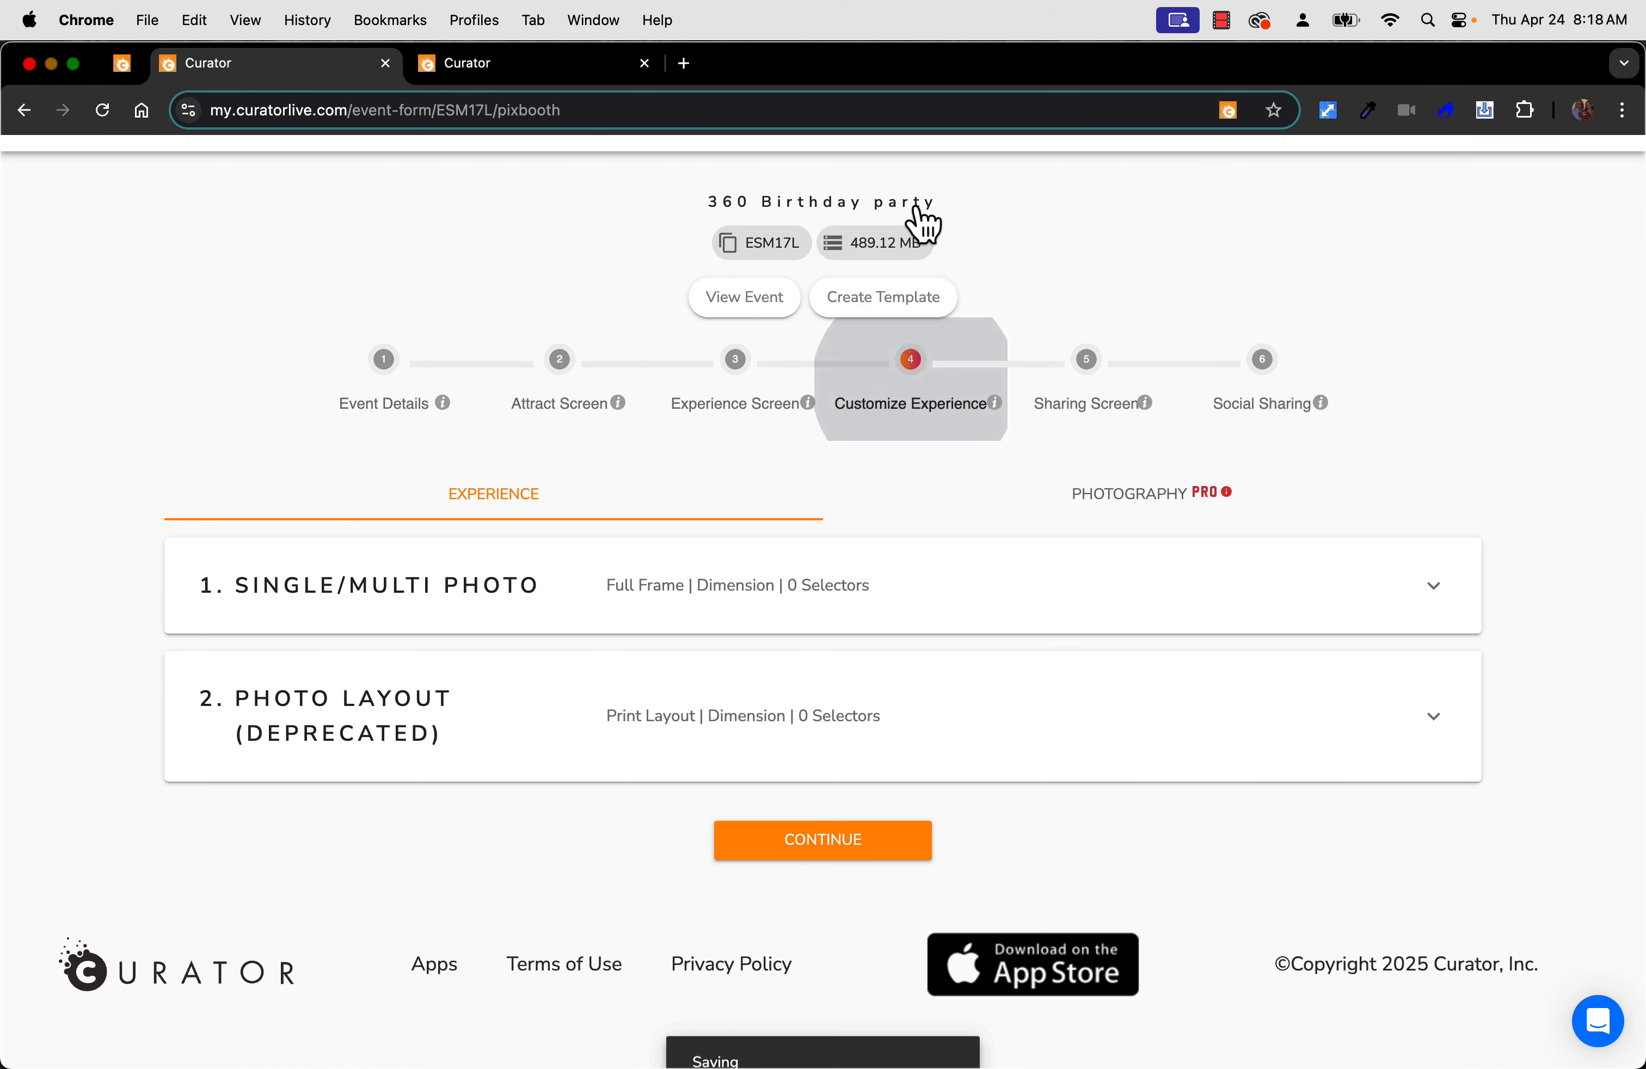
Browse the existing layouts available to the Single/Multi Photo experience and close the gallery without adding one
left_click(744, 586)
scroll(744, 587, "down", 15)
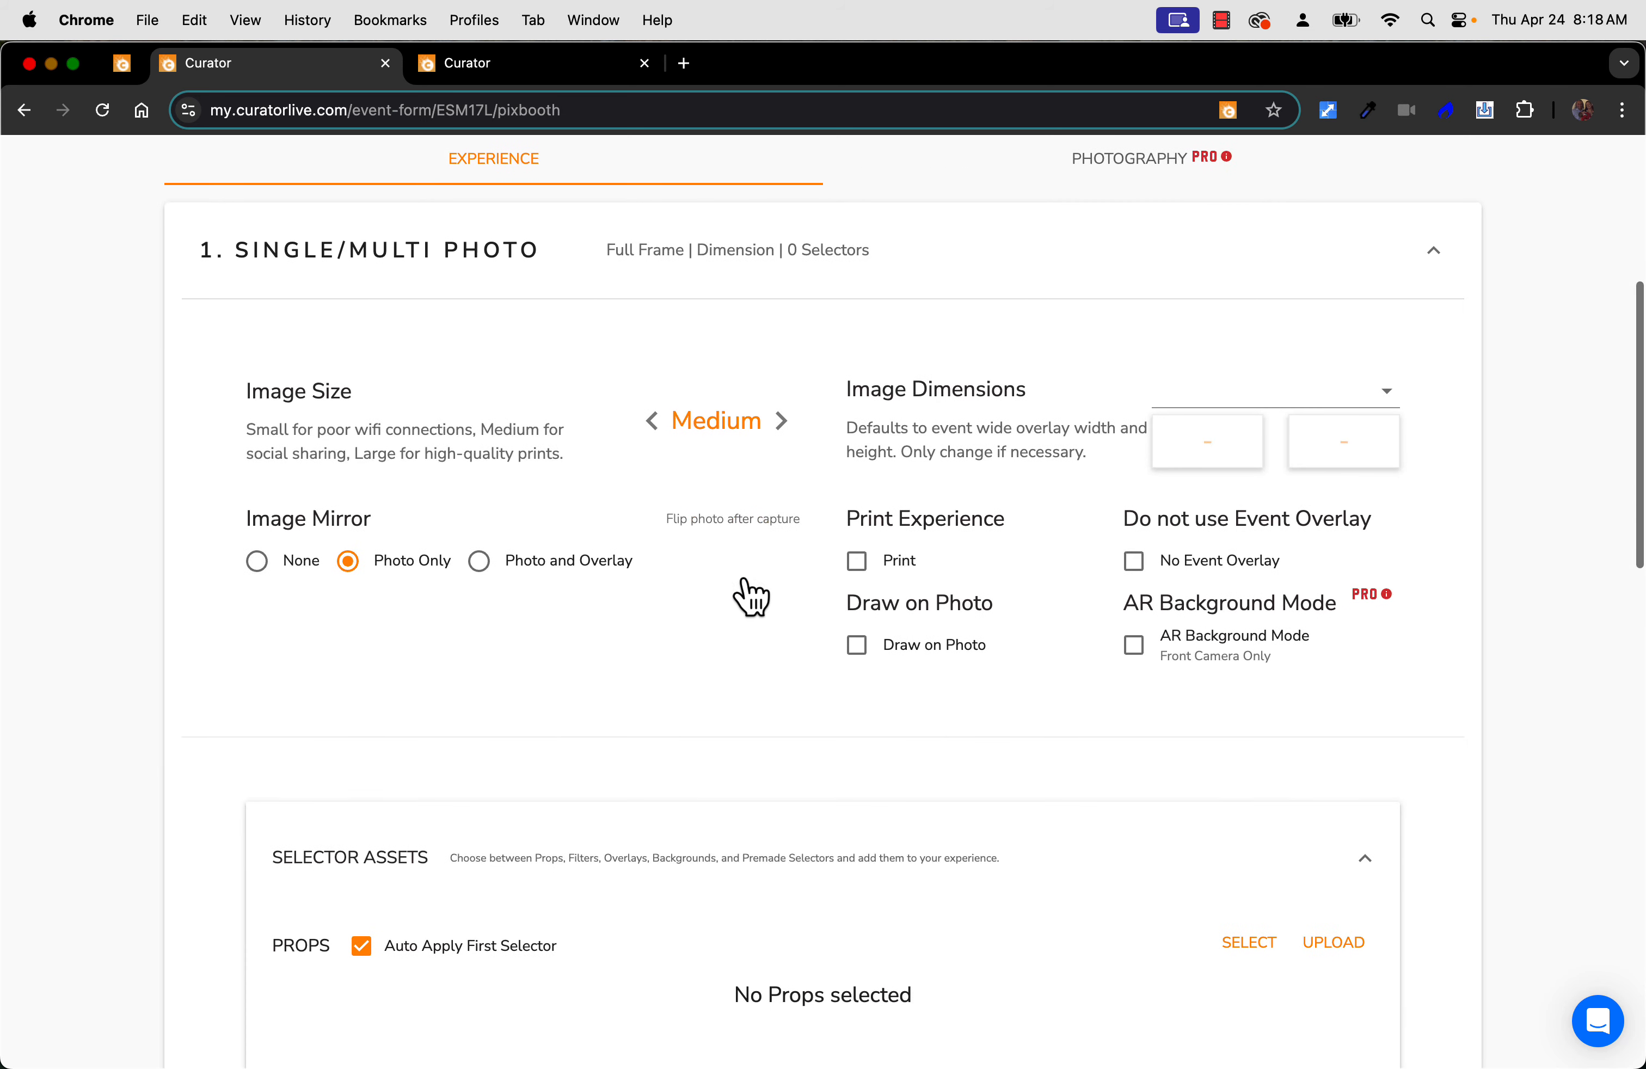
scroll(744, 584, "down", 4)
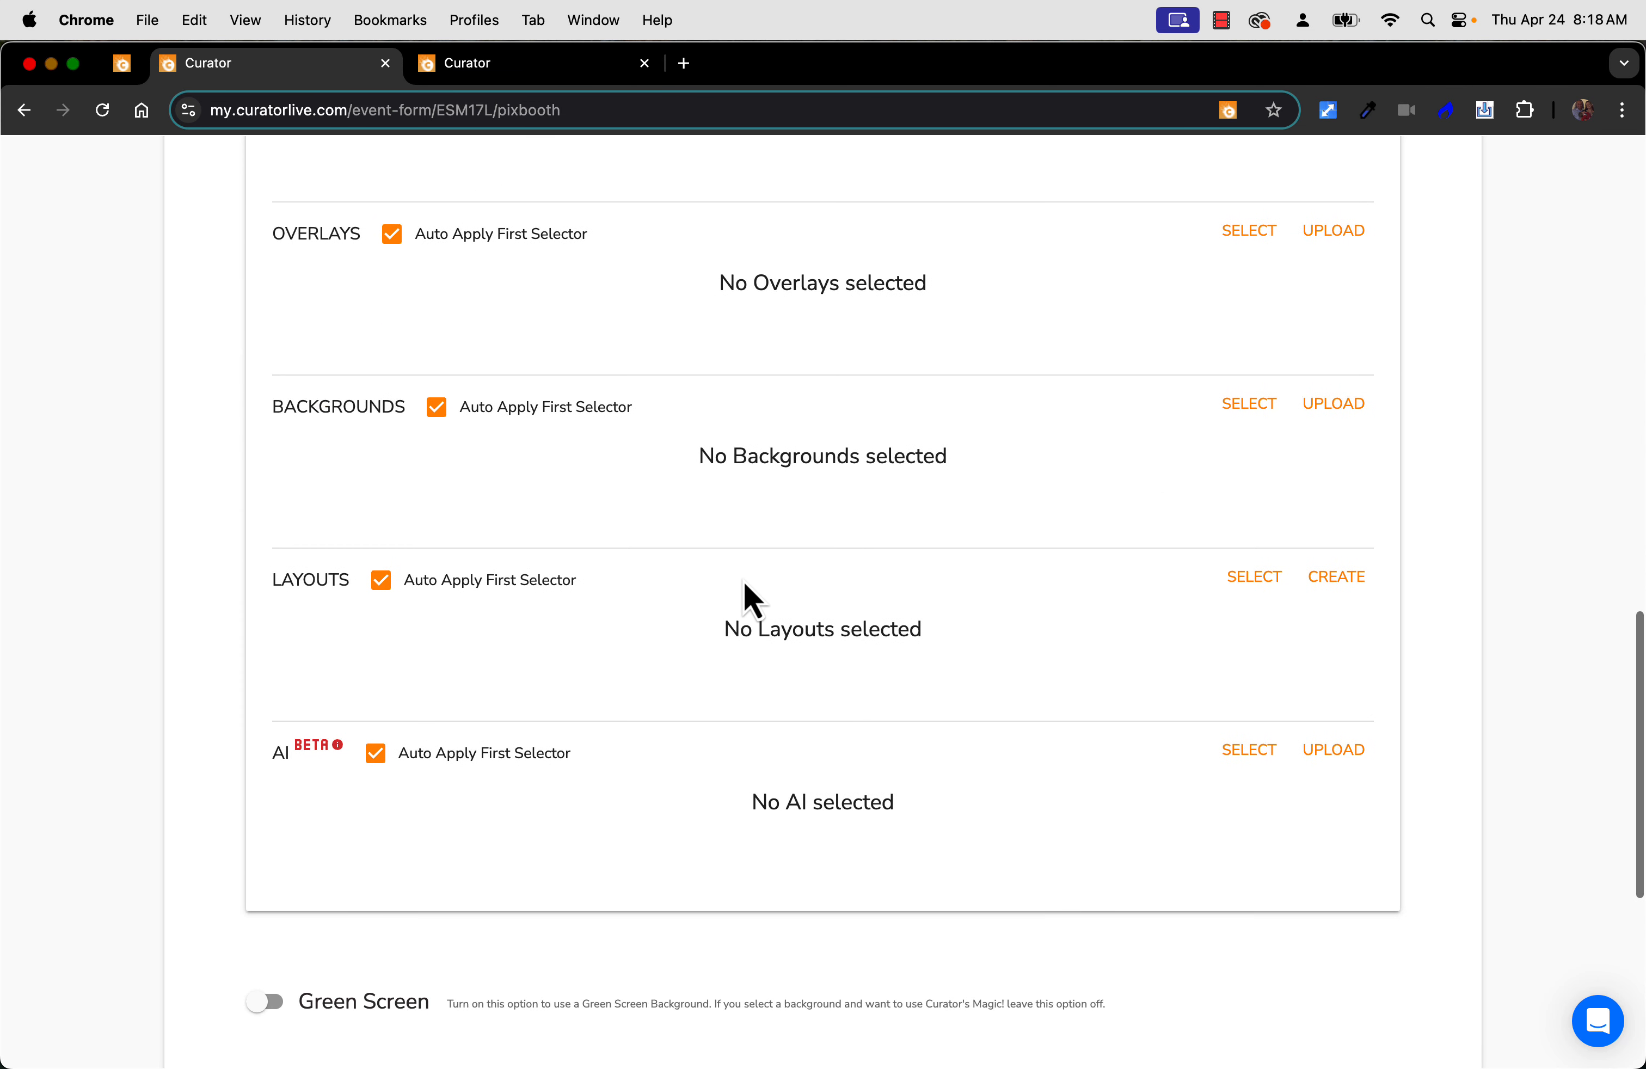
double_click(284, 582)
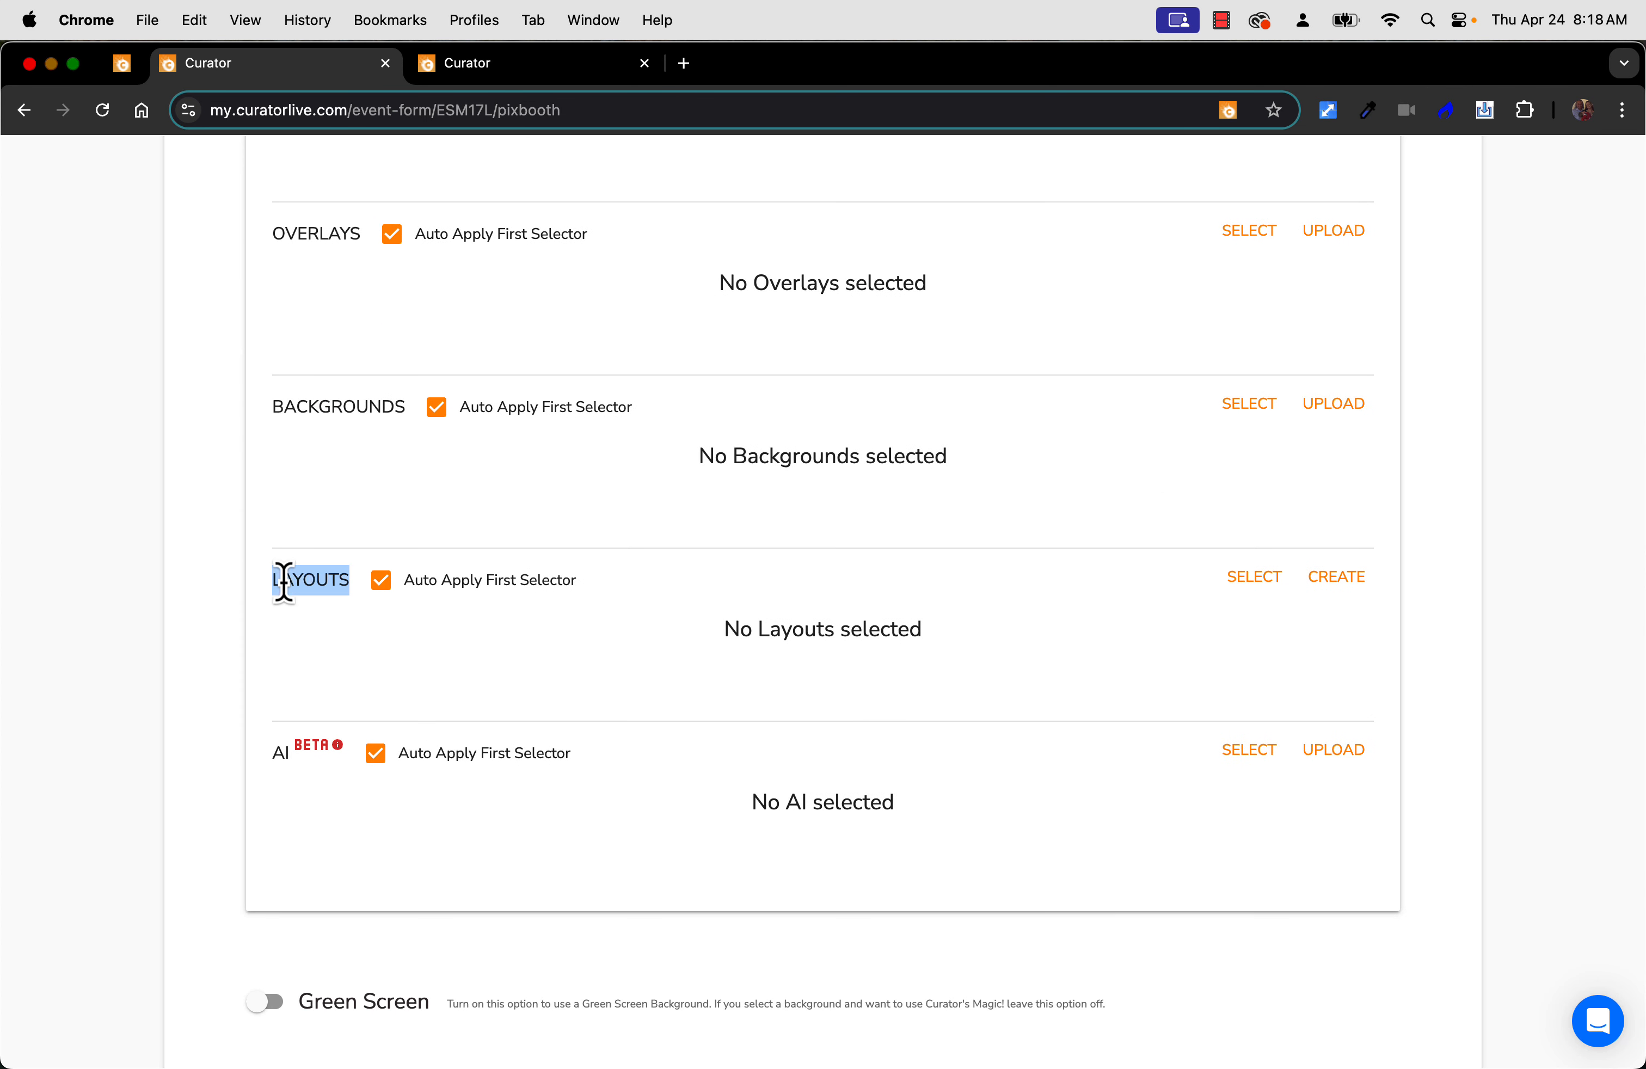
left_click(1230, 583)
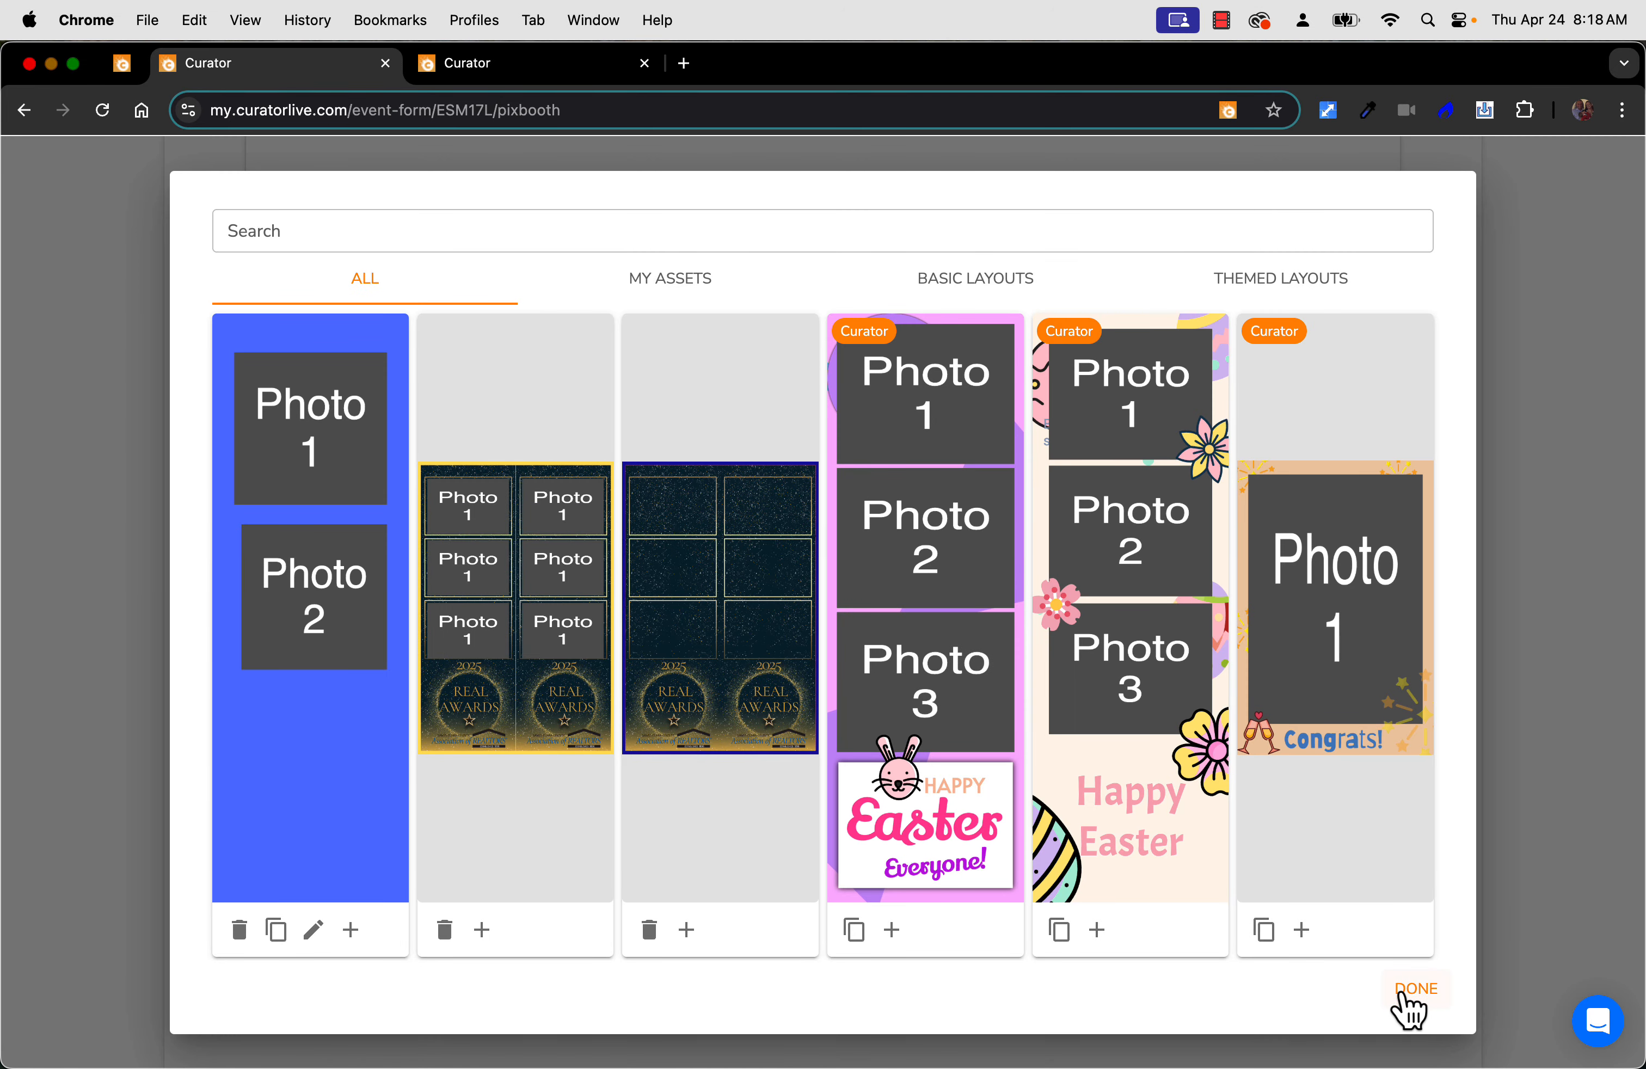
left_click(1412, 990)
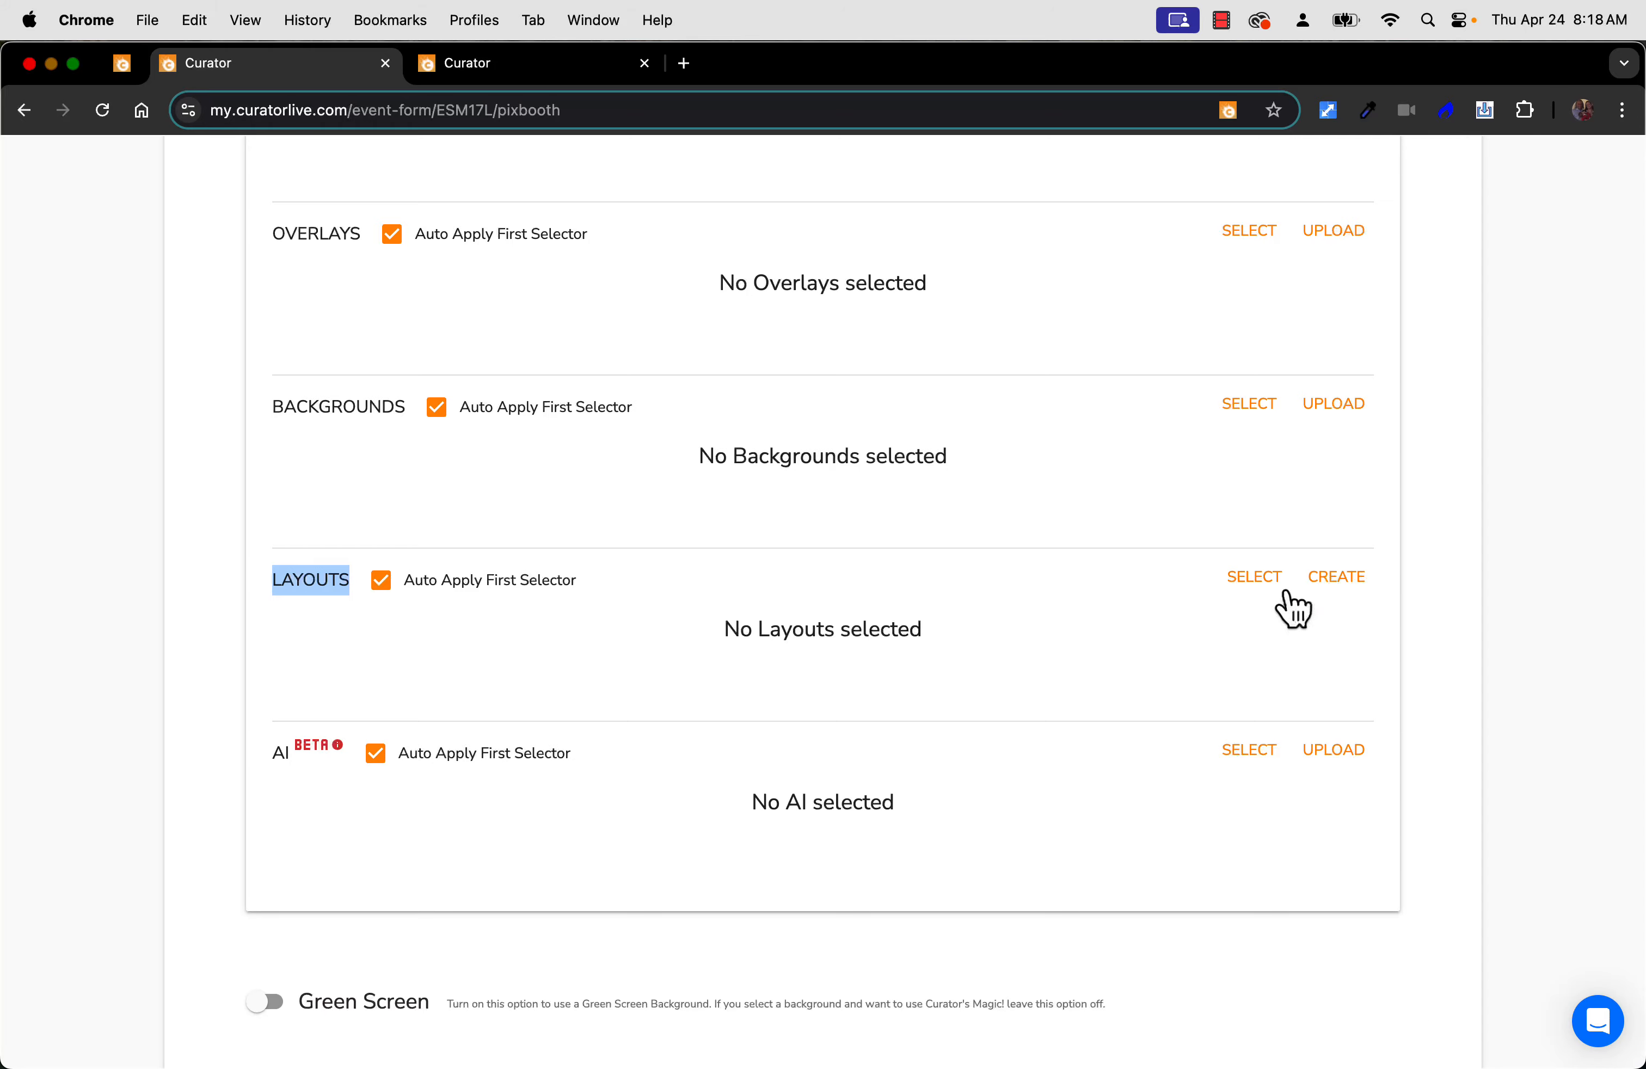
Start a new layout for the Single/Multi Photo experience and bring up the Finder window of the layouts folder, moved clear of the size settings
left_click(1325, 587)
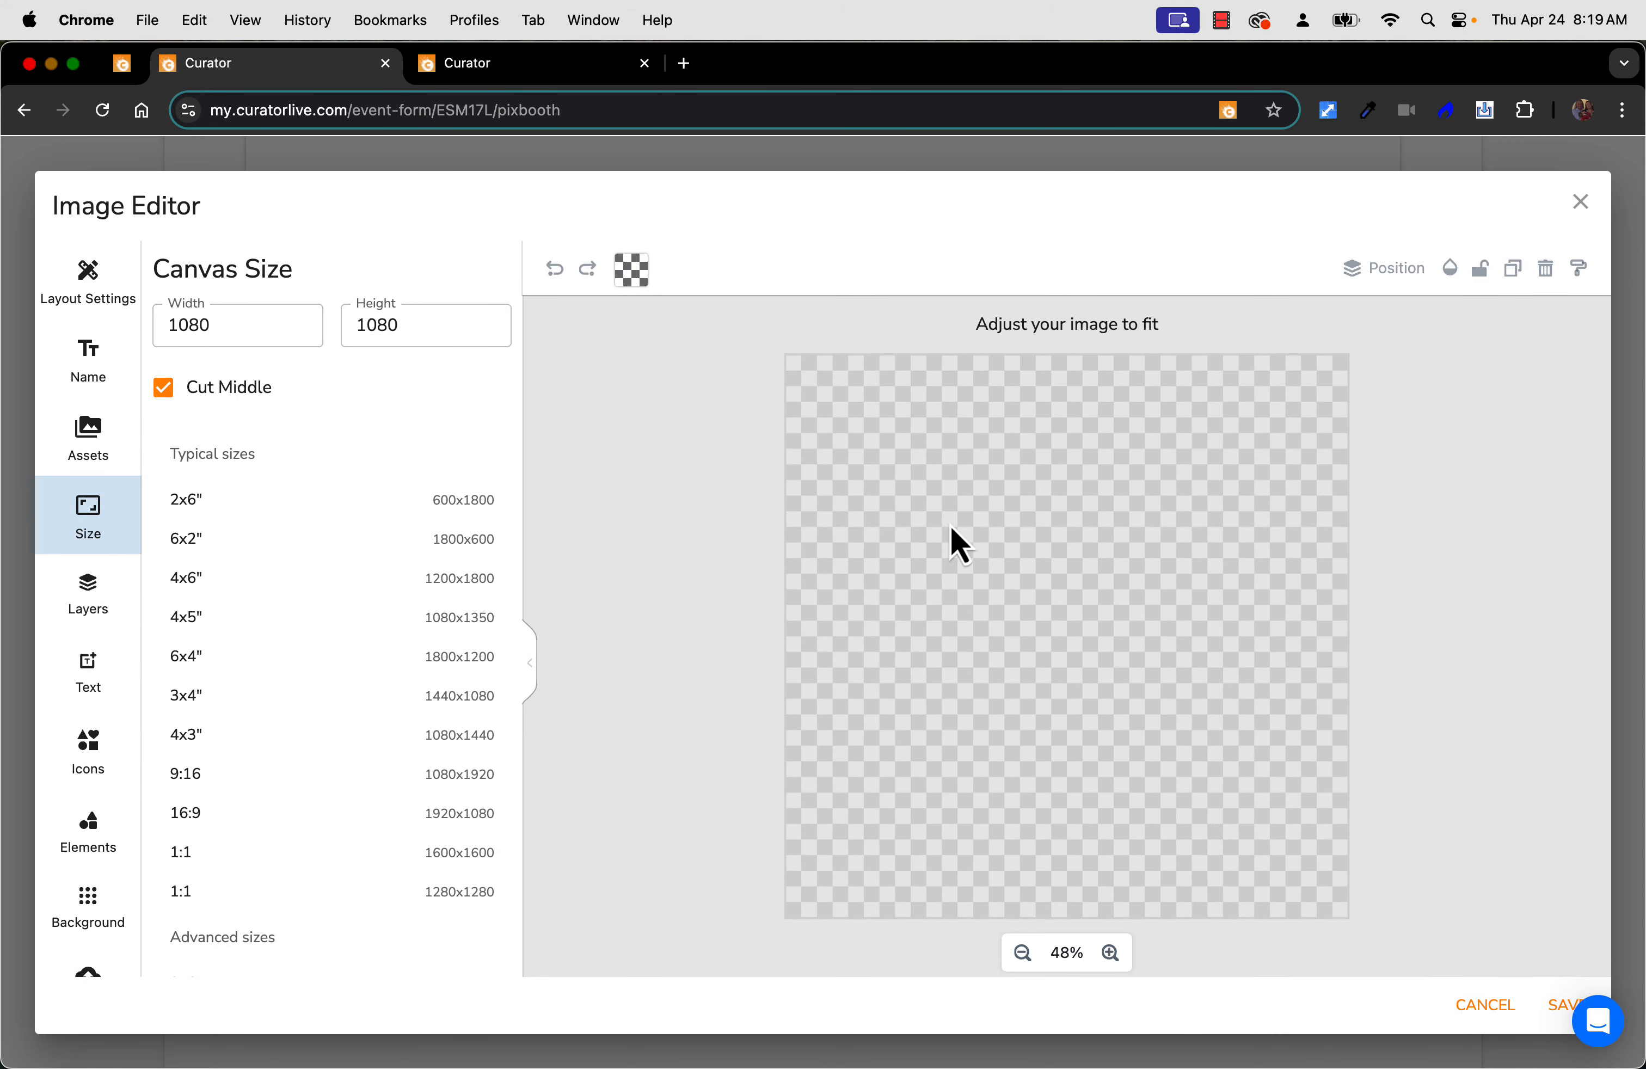
key("ctrl+Up")
key("ctrl+Up")
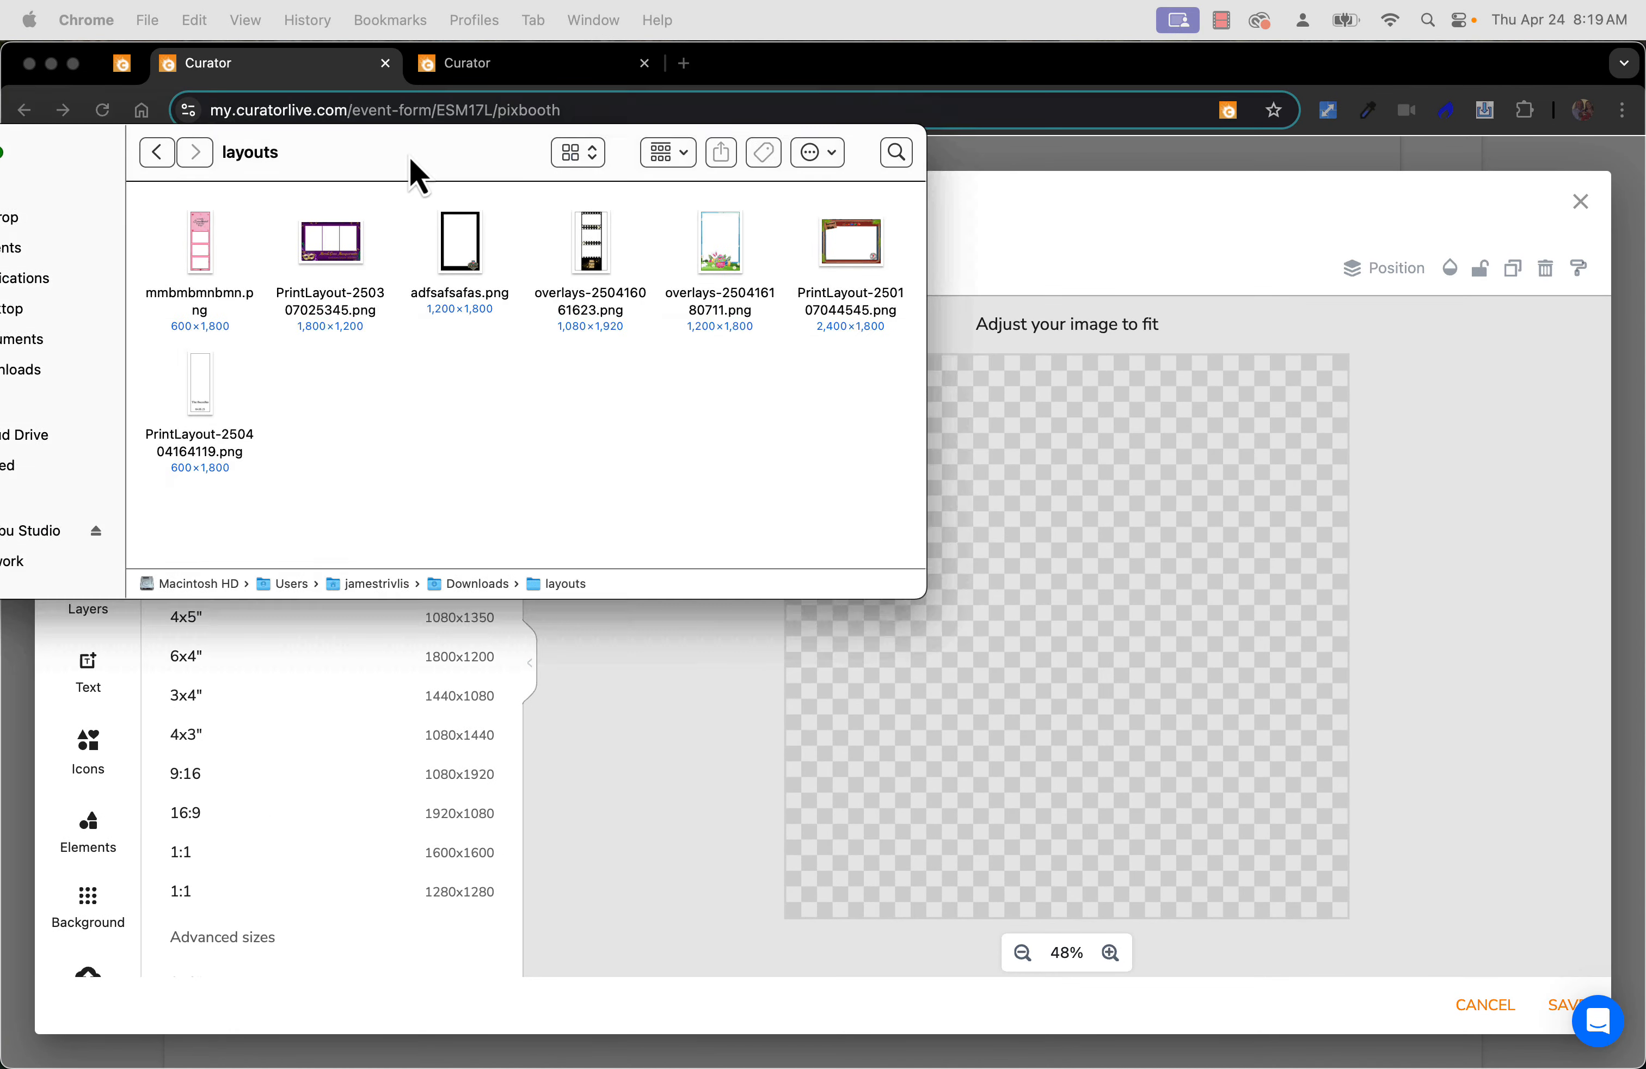
left_click_drag(411, 169, 1419, 697)
left_click(1418, 698)
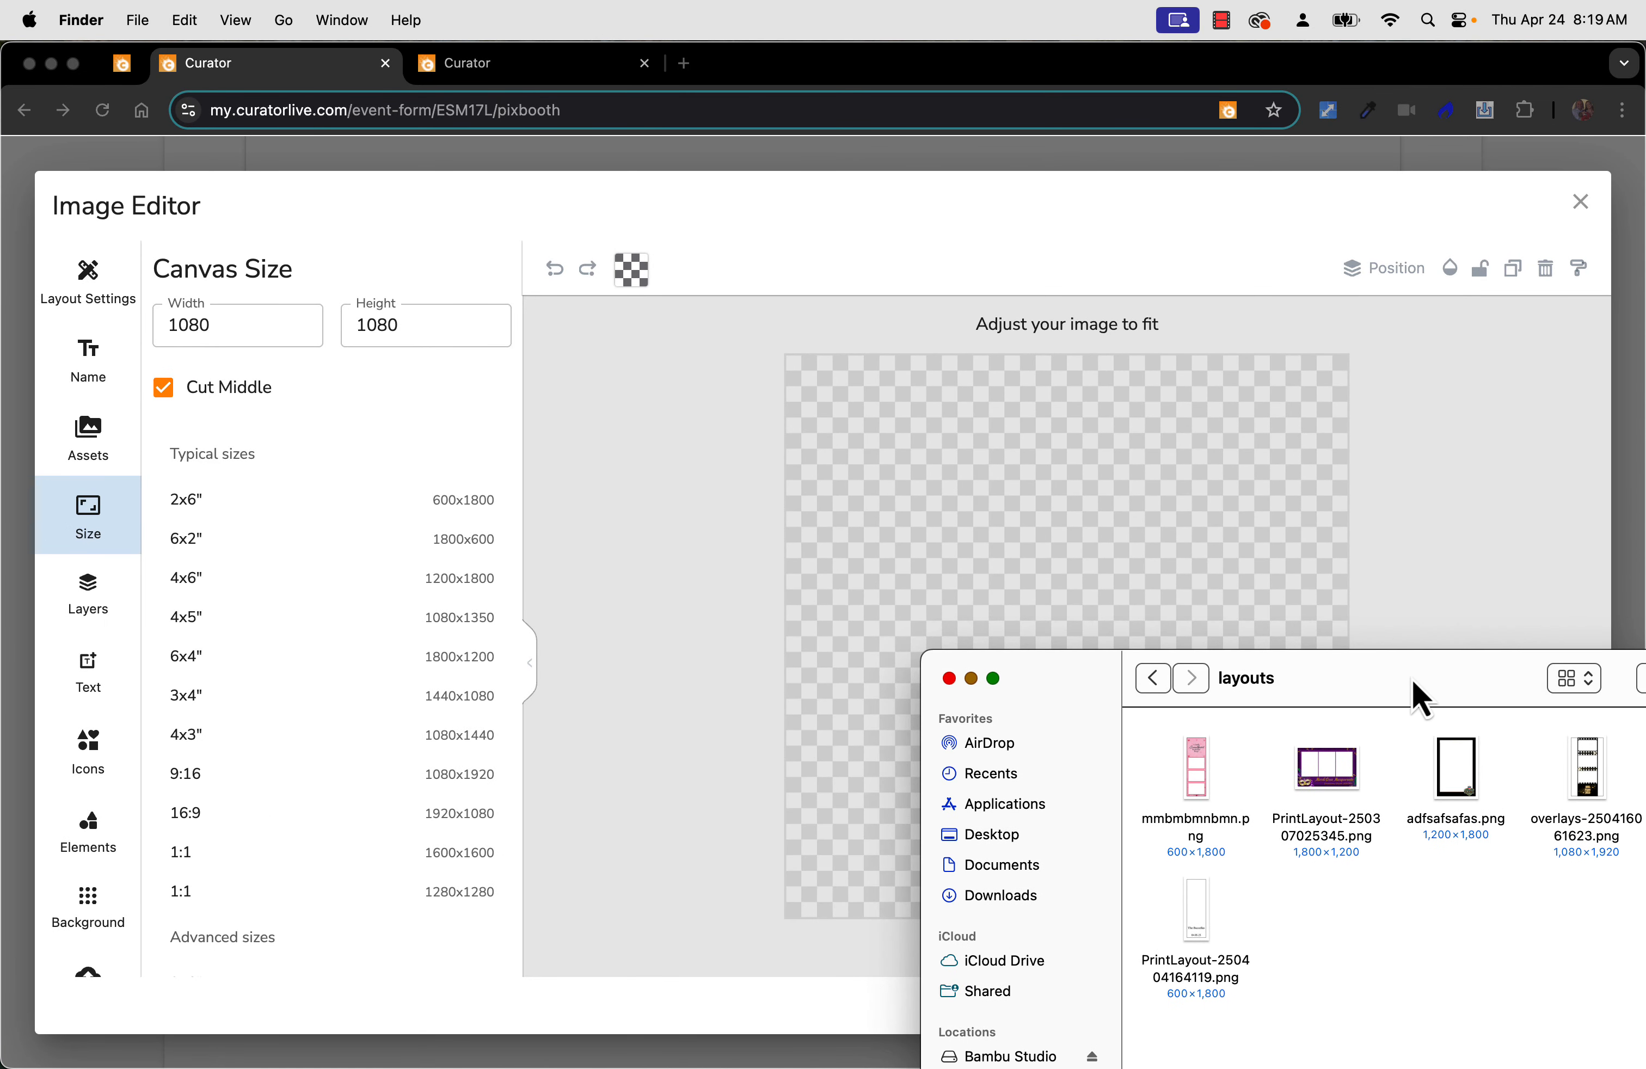
Set the layout's canvas to the typical 2x6" size of 600x1800
left_click(235, 503)
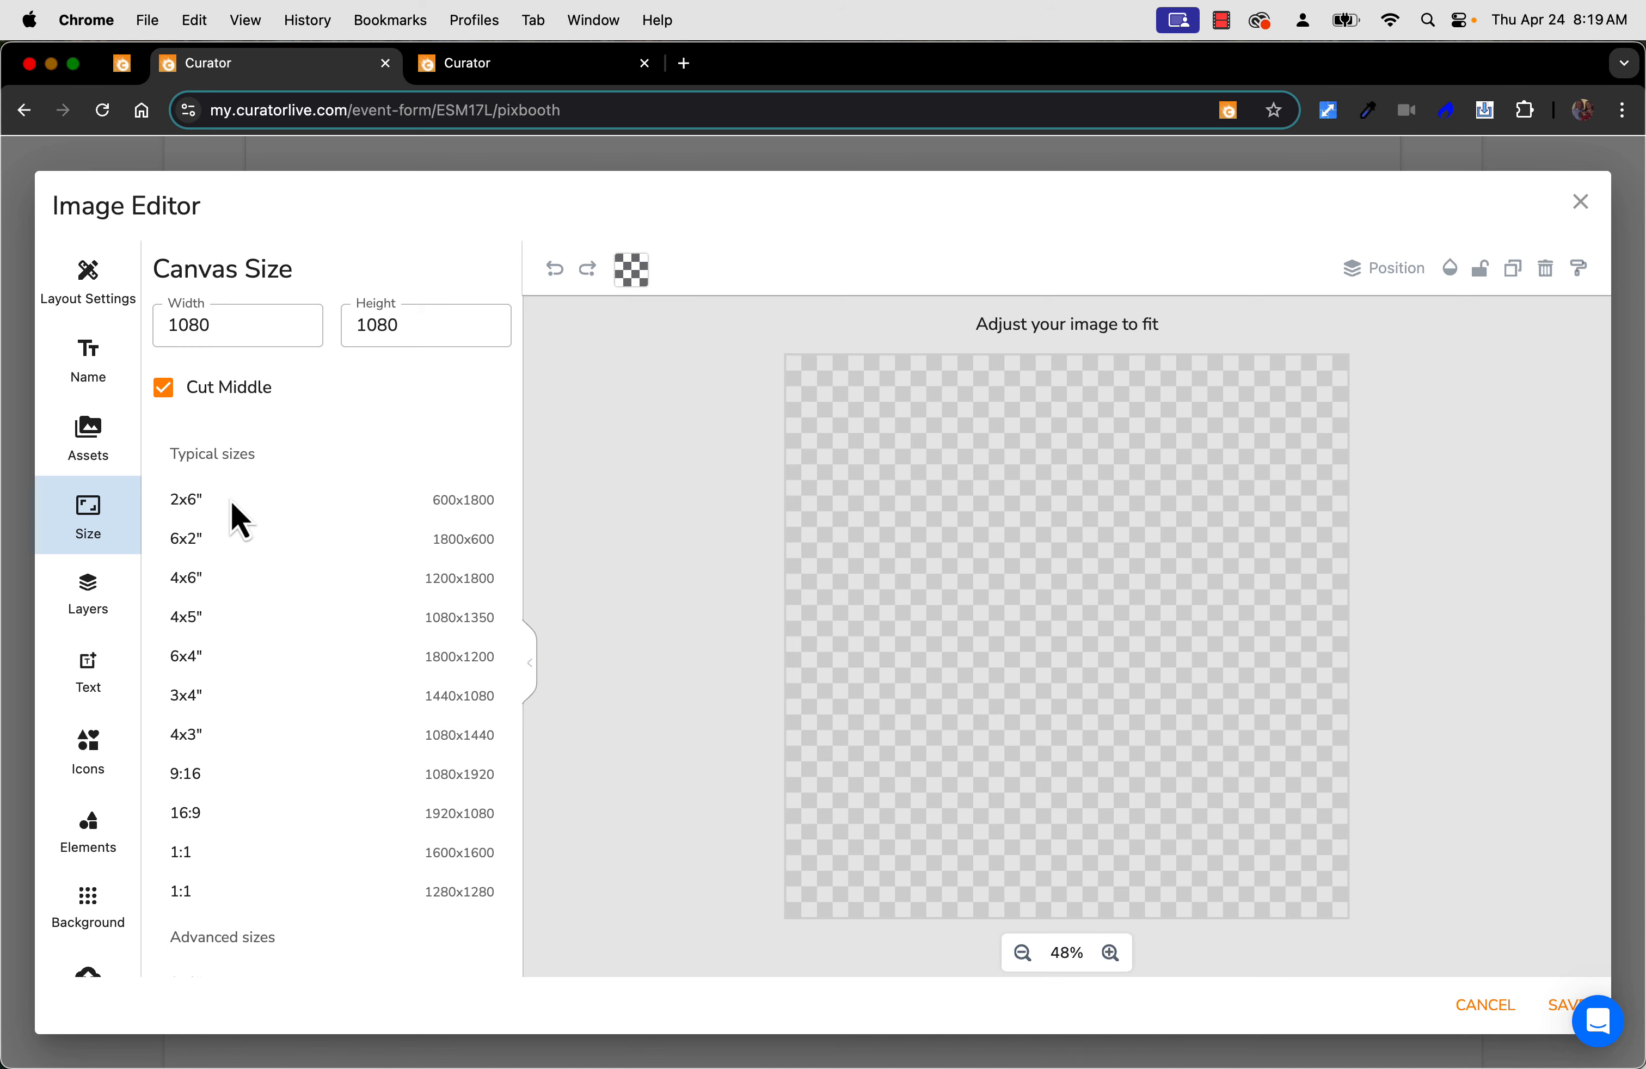
left_click(230, 502)
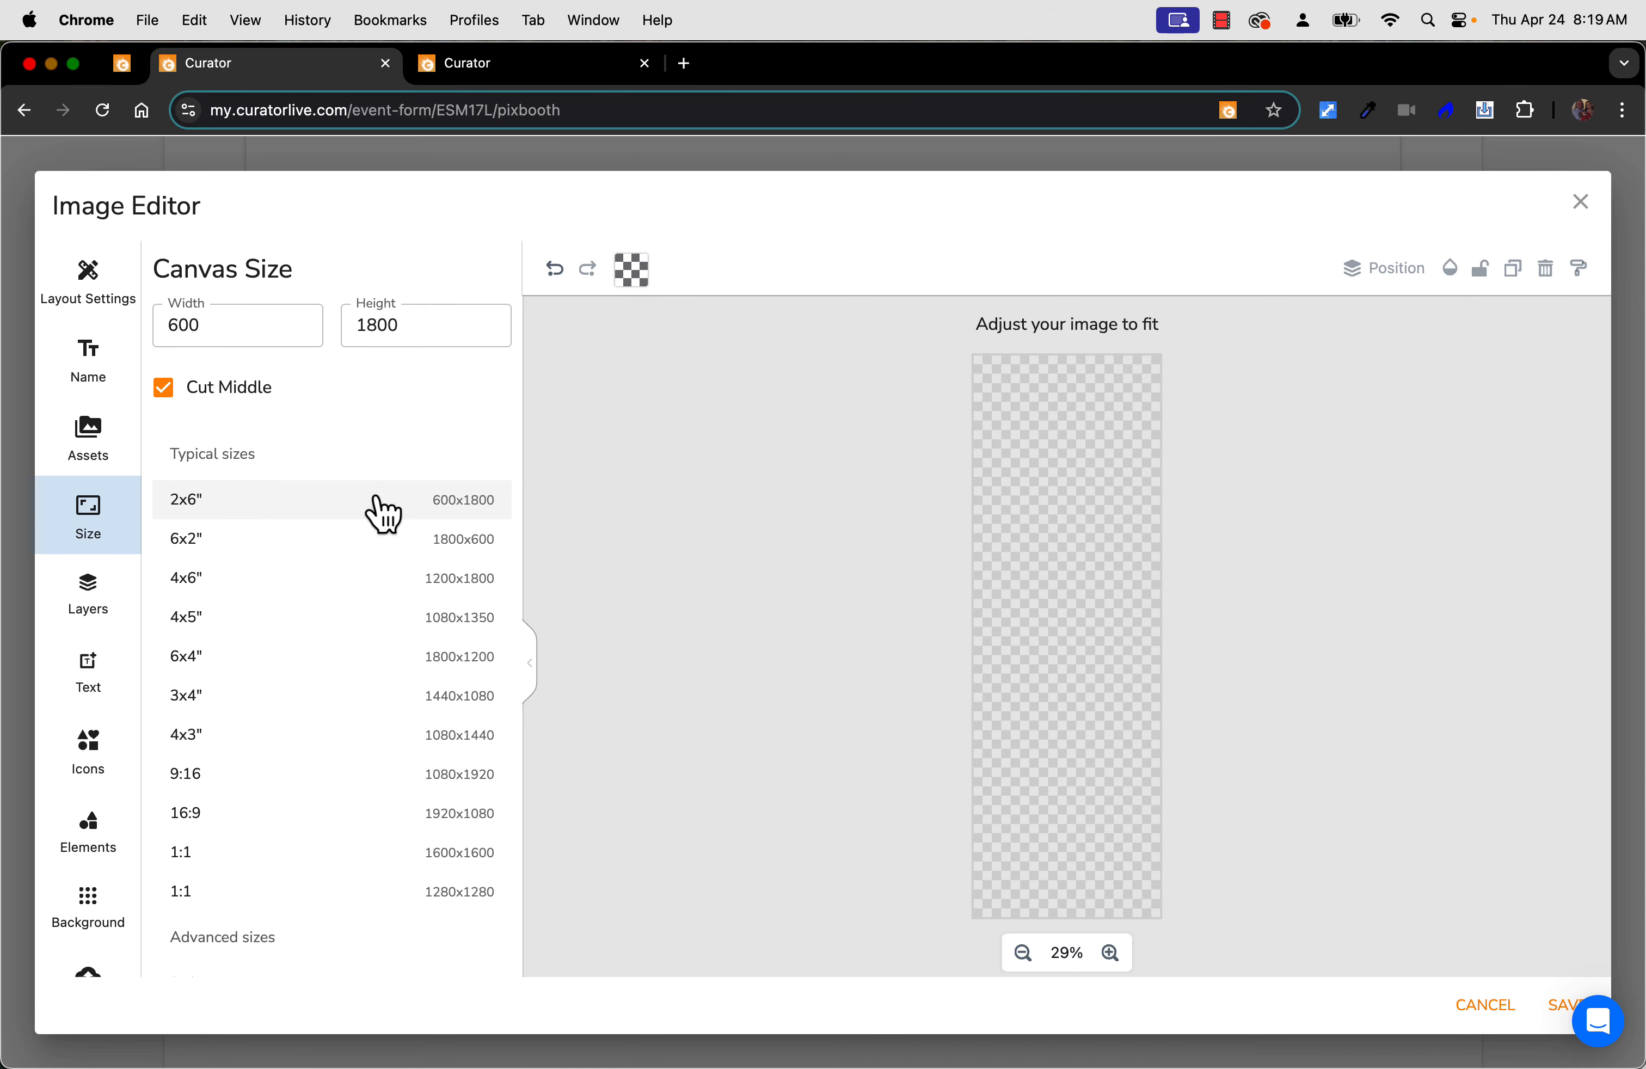
left_click(210, 539)
left_click(231, 515)
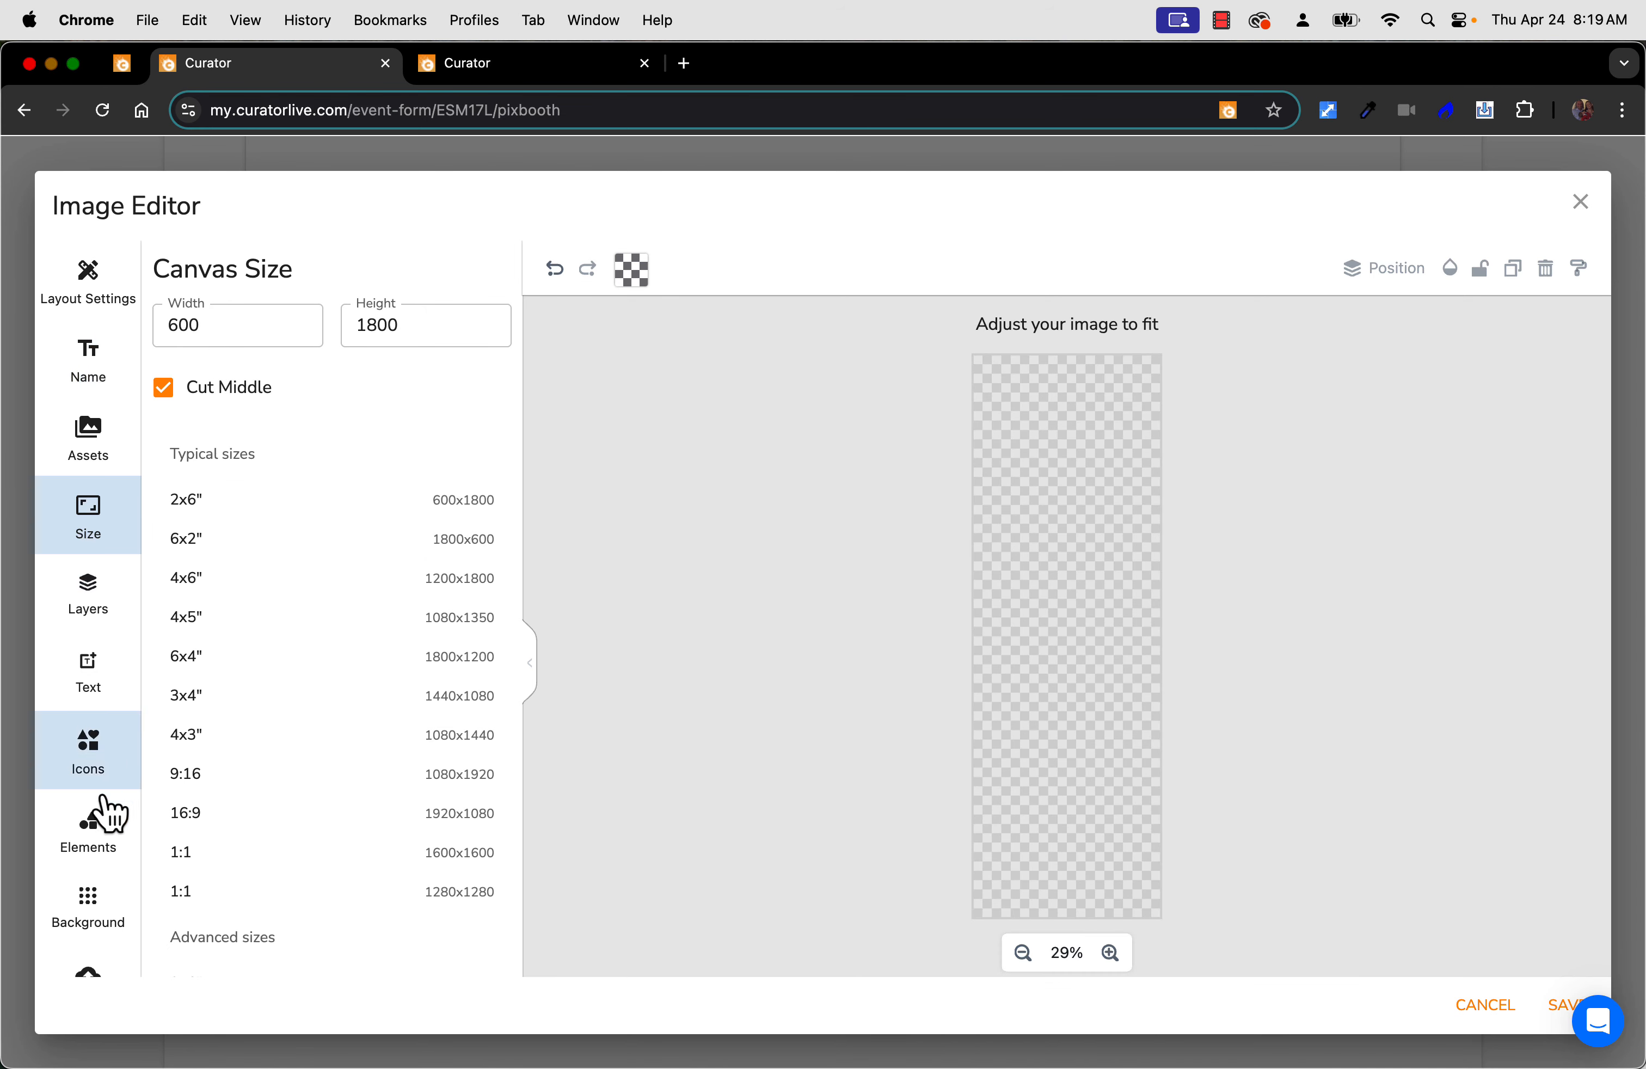
Search the background photos for "beach" and apply the pastel sunset shoreline photo as the background
left_click(99, 890)
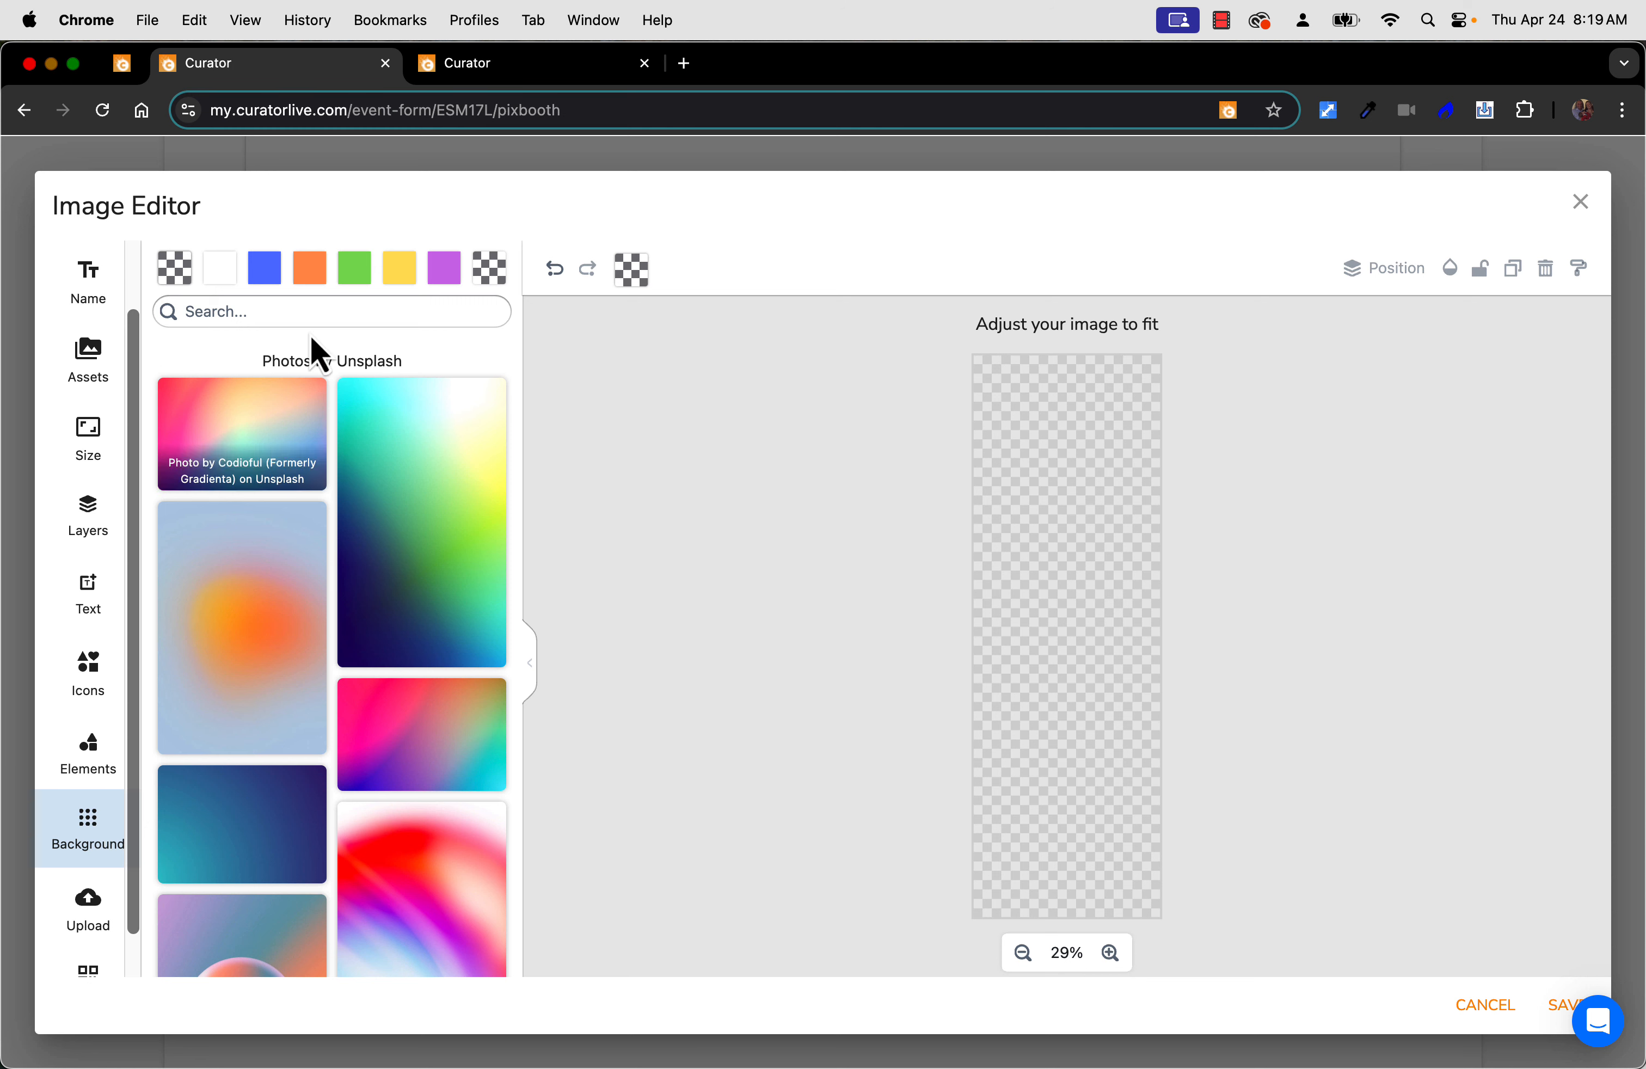
left_click(309, 300)
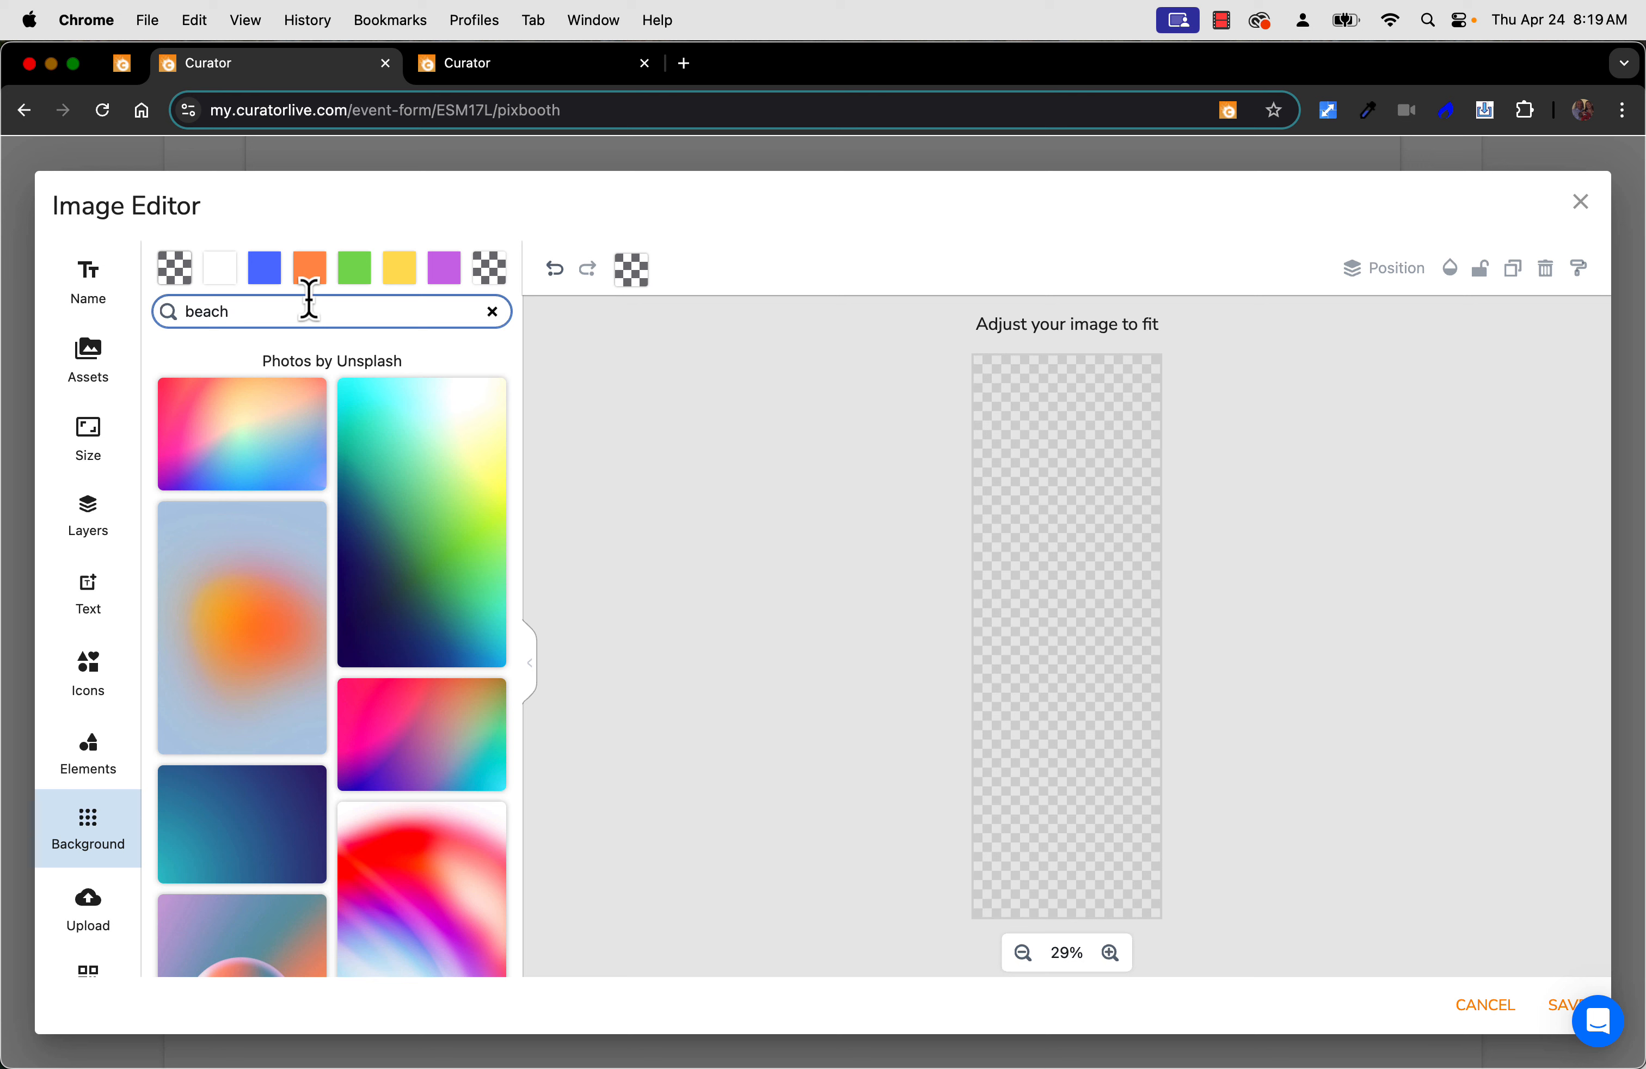
key("Return")
left_click(250, 471)
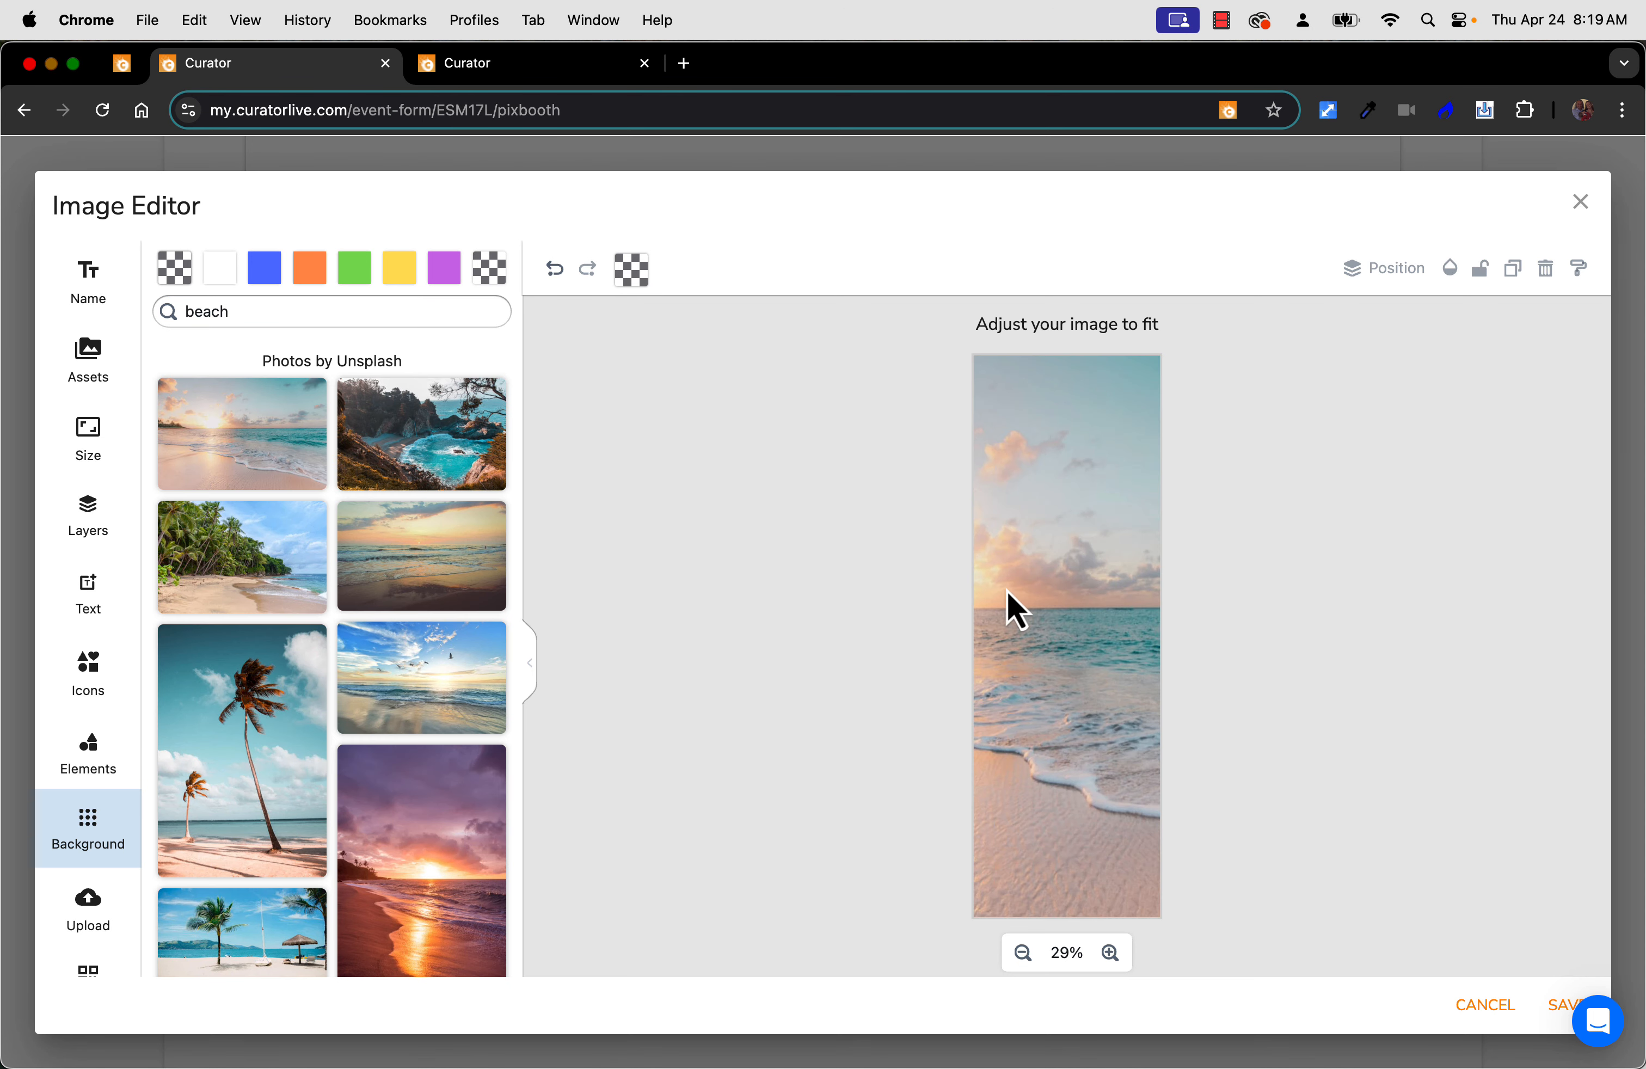
Add the Photo 1 placeholder and place it near the canvas's upper edge at about X 54, Y 51
left_click(102, 309)
scroll(88, 350, "up", 2)
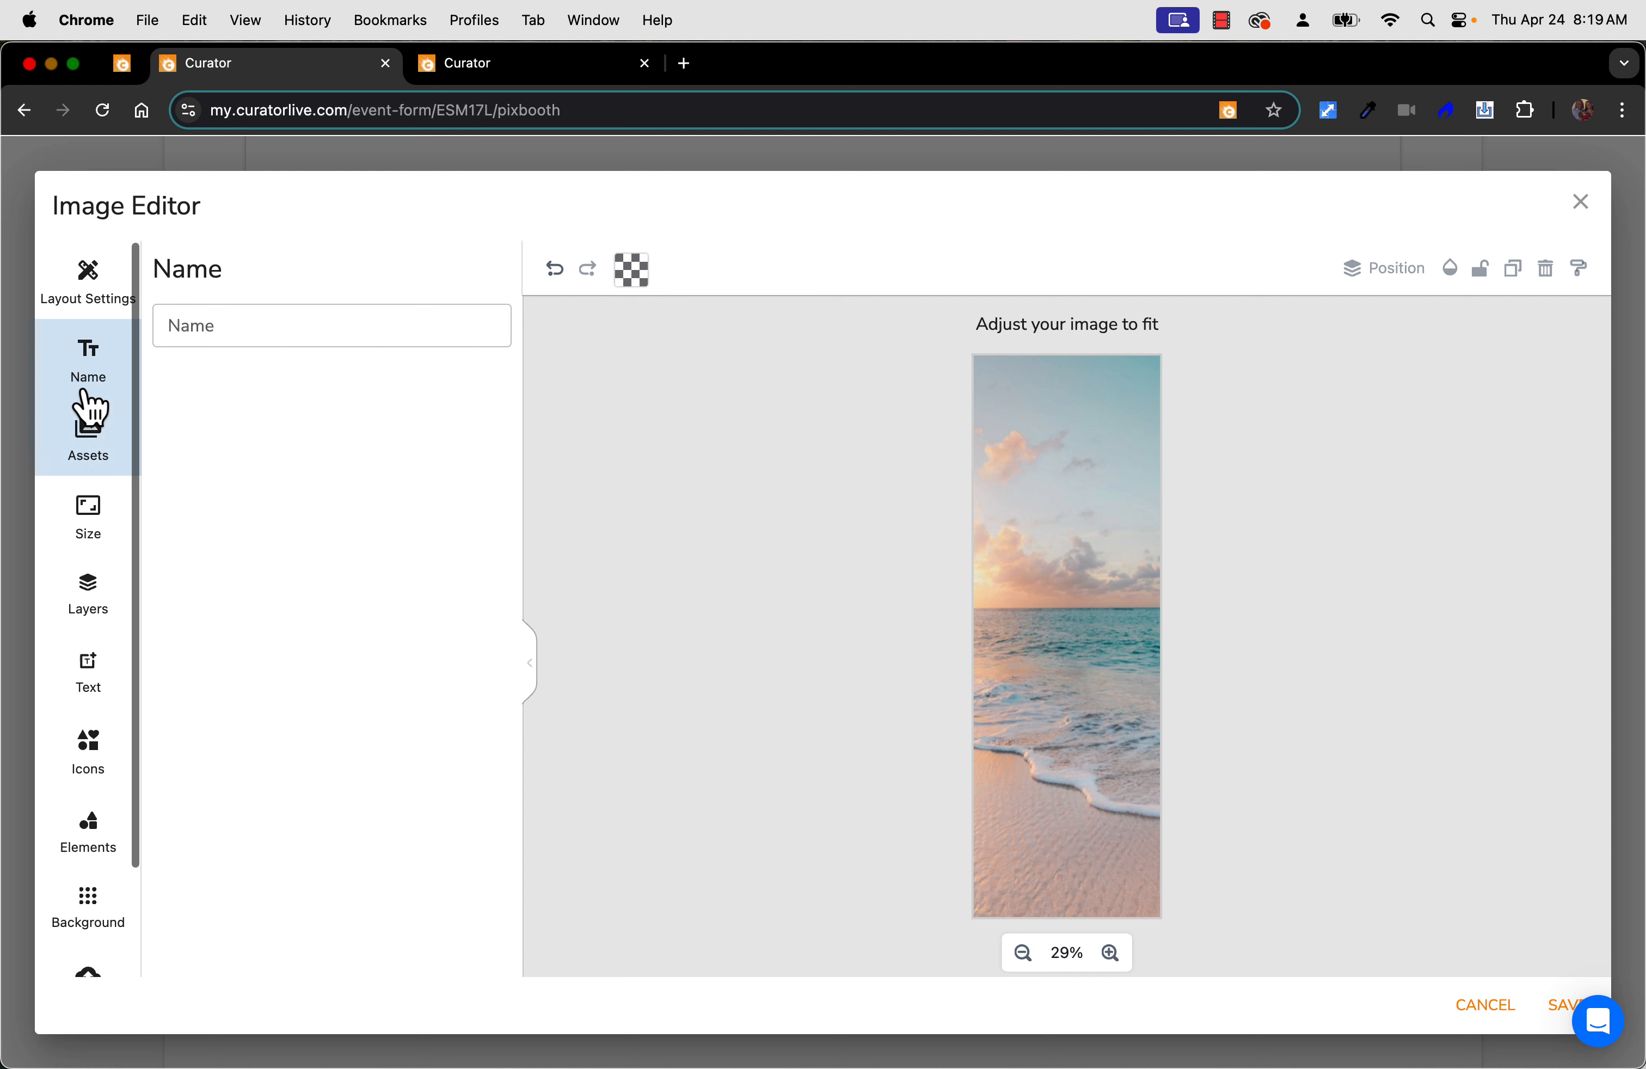
left_click(91, 305)
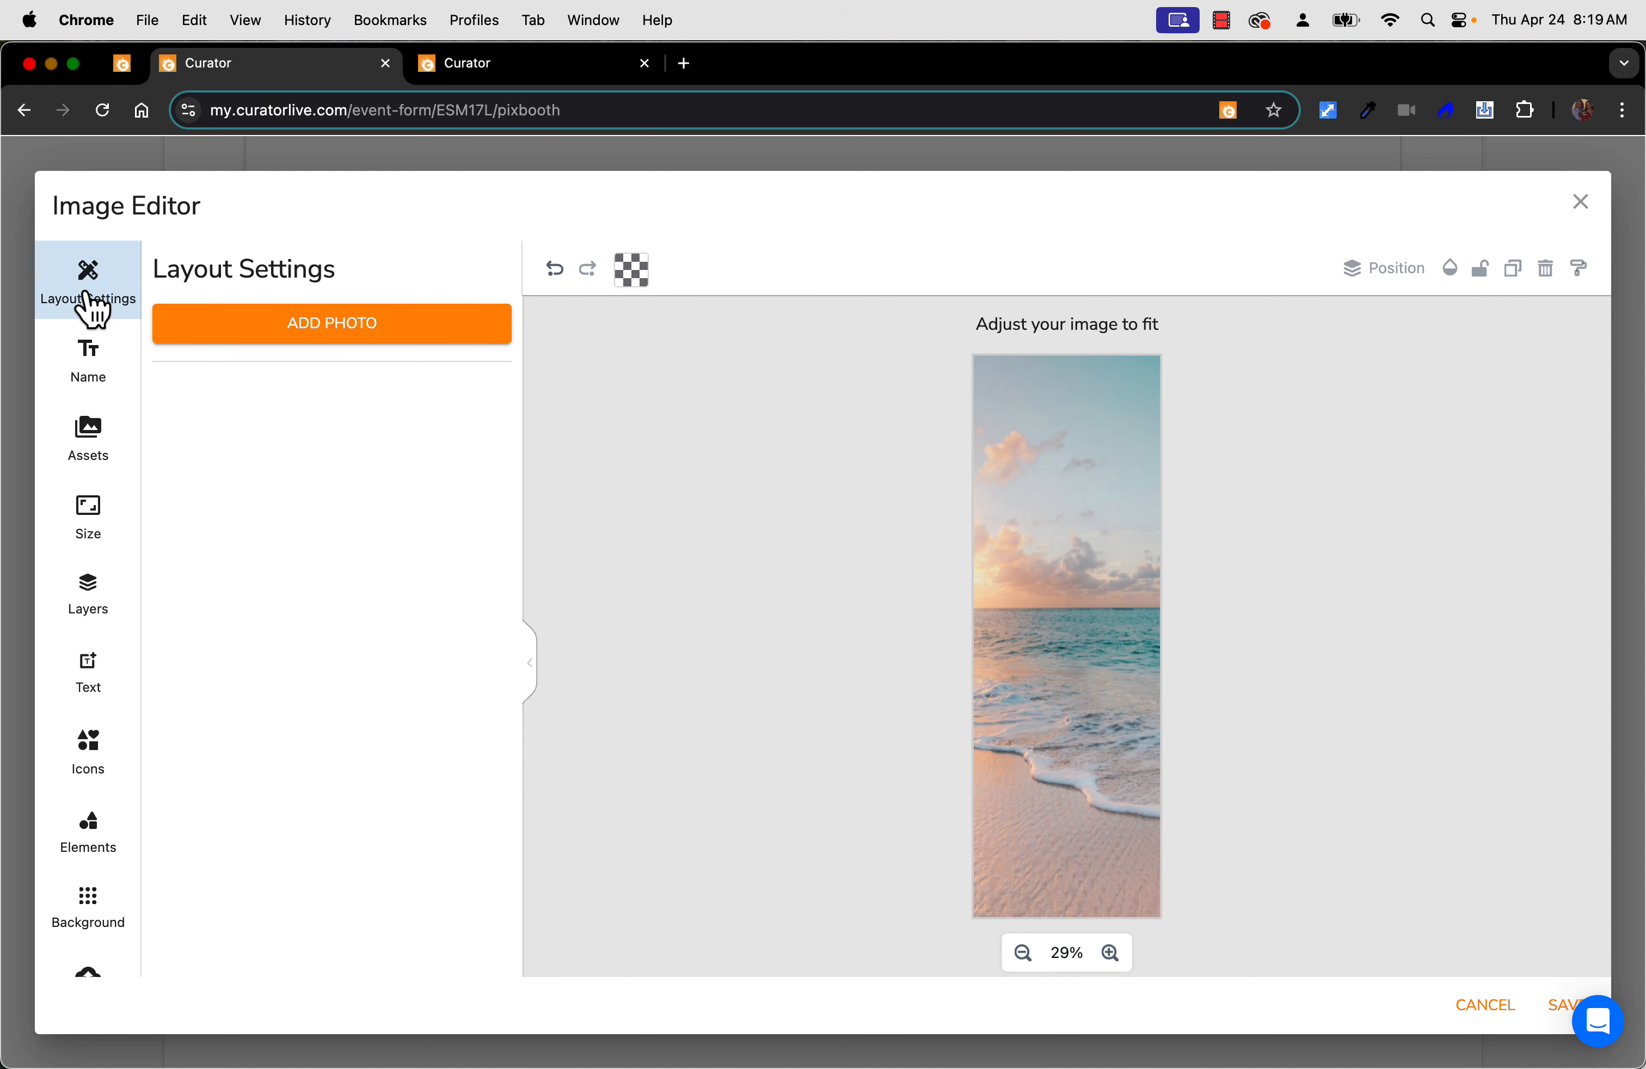
left_click(279, 326)
left_click_drag(1072, 645, 1062, 500)
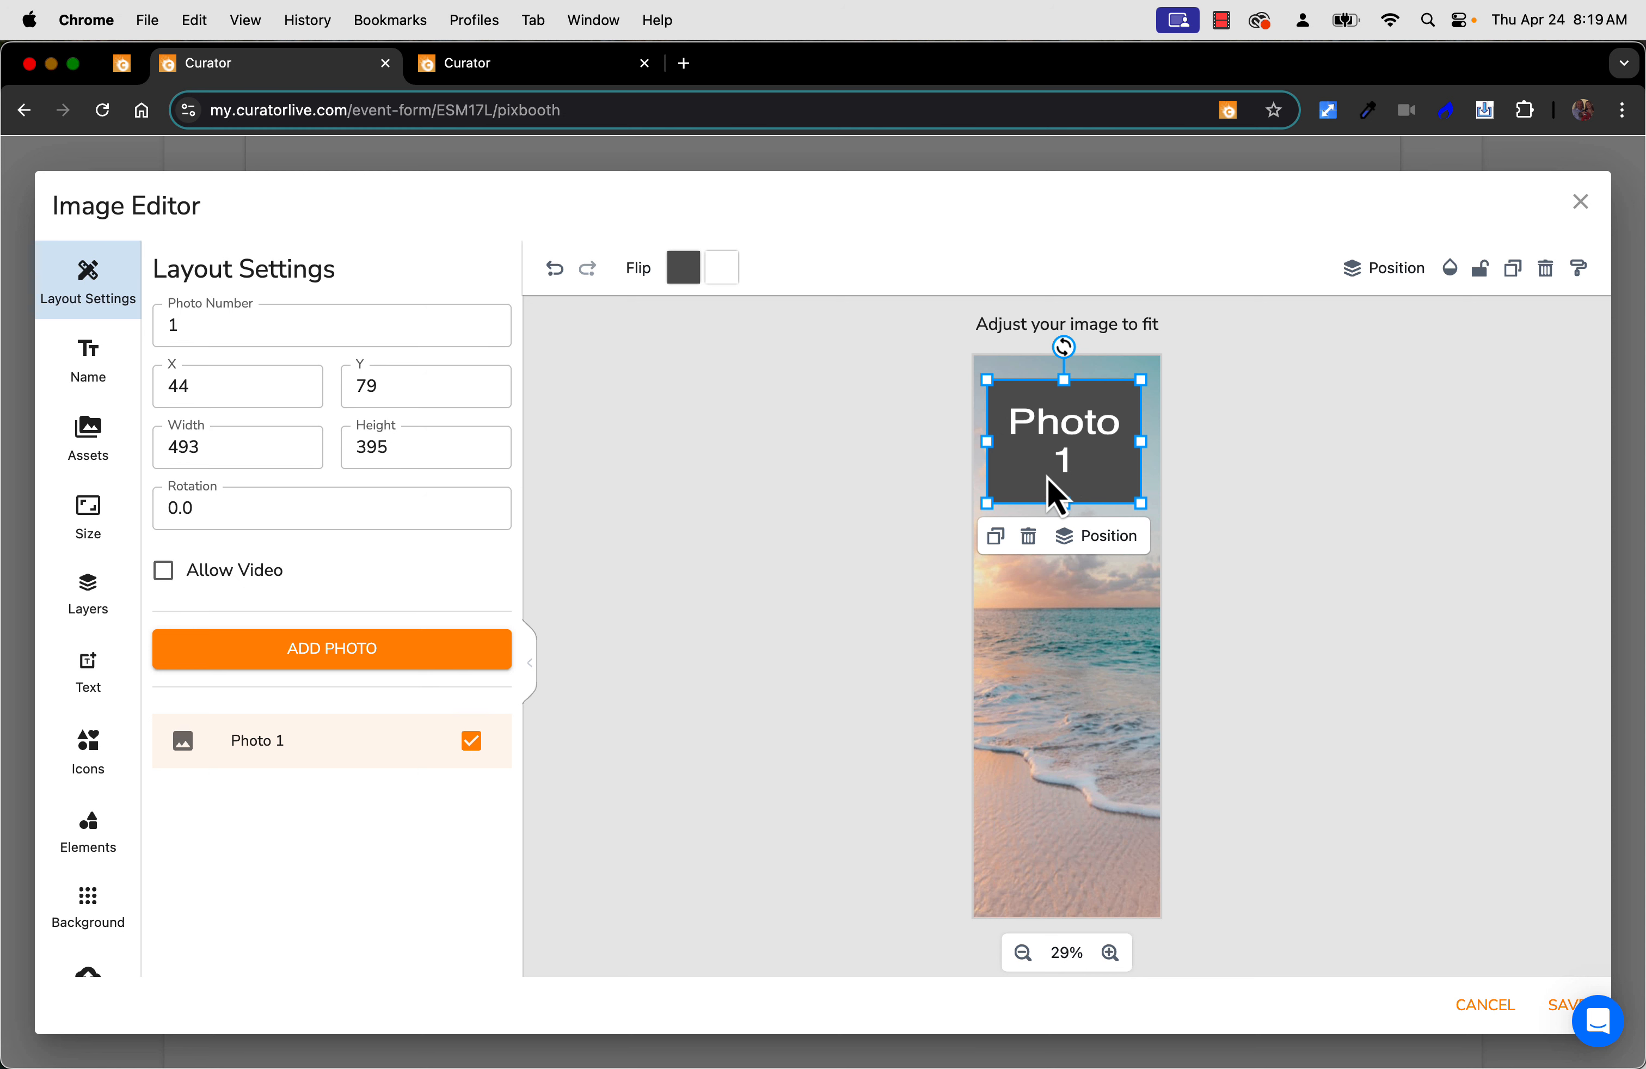
left_click_drag(1047, 476, 1047, 468)
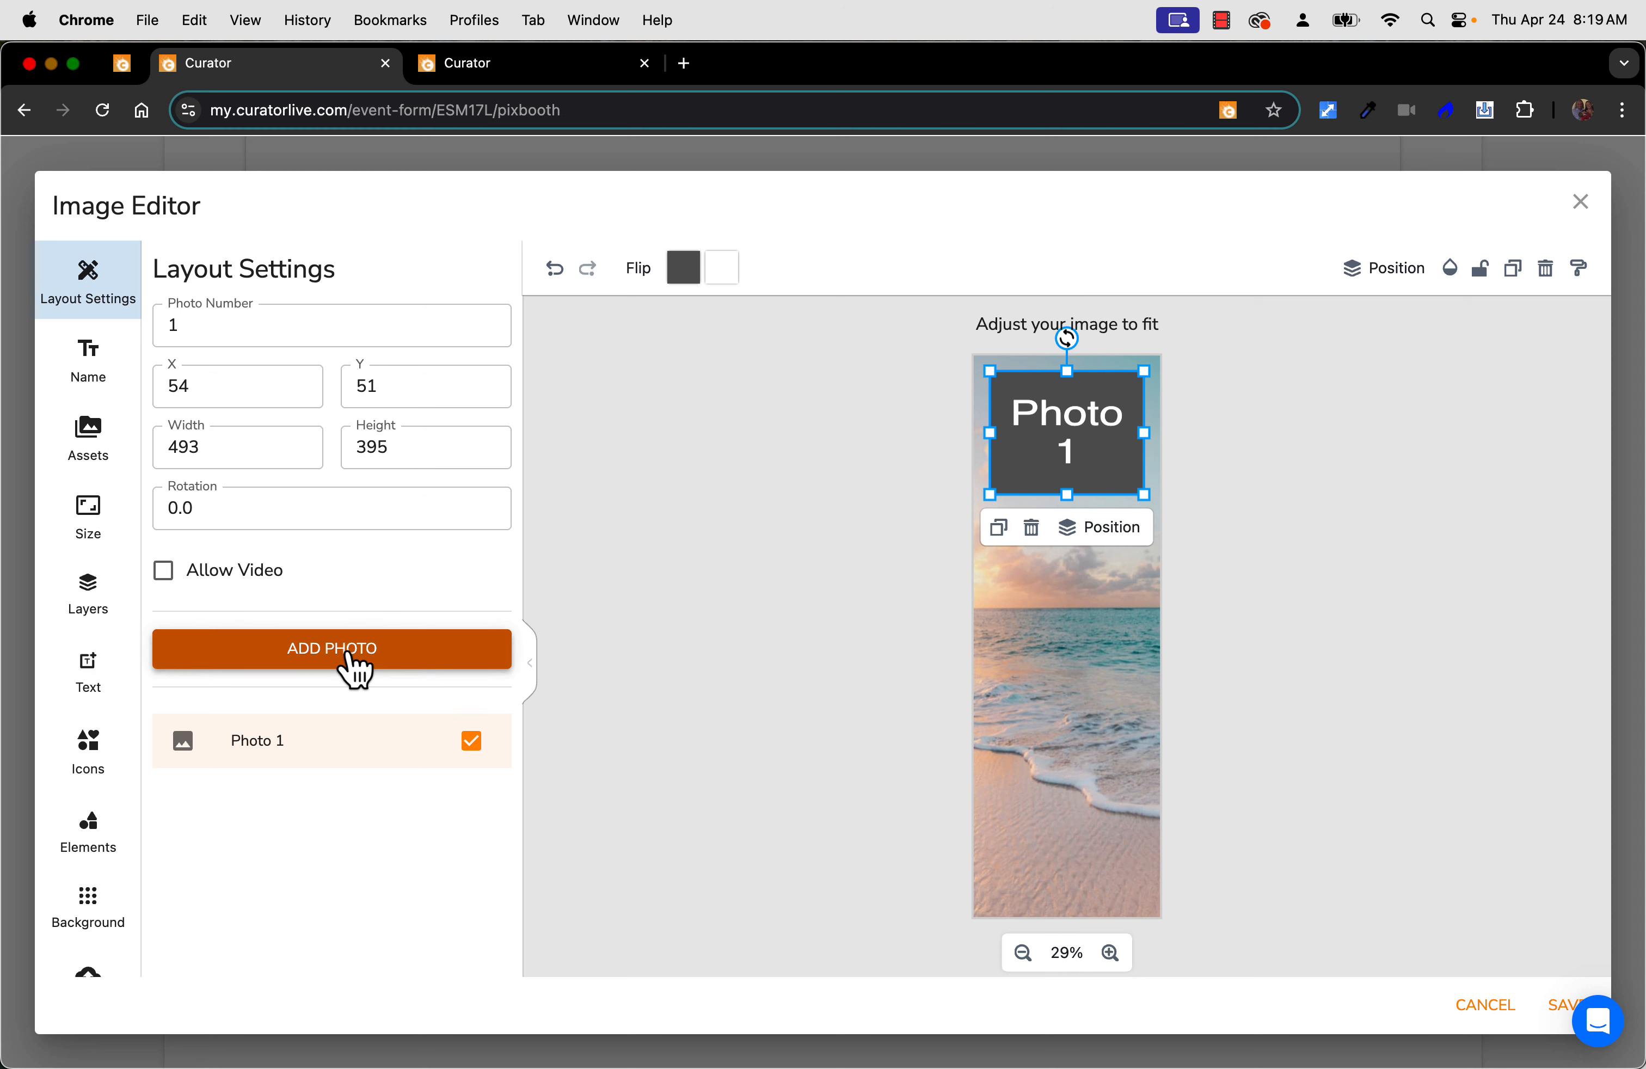
Add the Photo 2 placeholder below Photo 1 at X 54, Y 504, sized 493 by 441, and add a third placeholder
left_click(349, 652)
left_click_drag(1095, 676, 1069, 645)
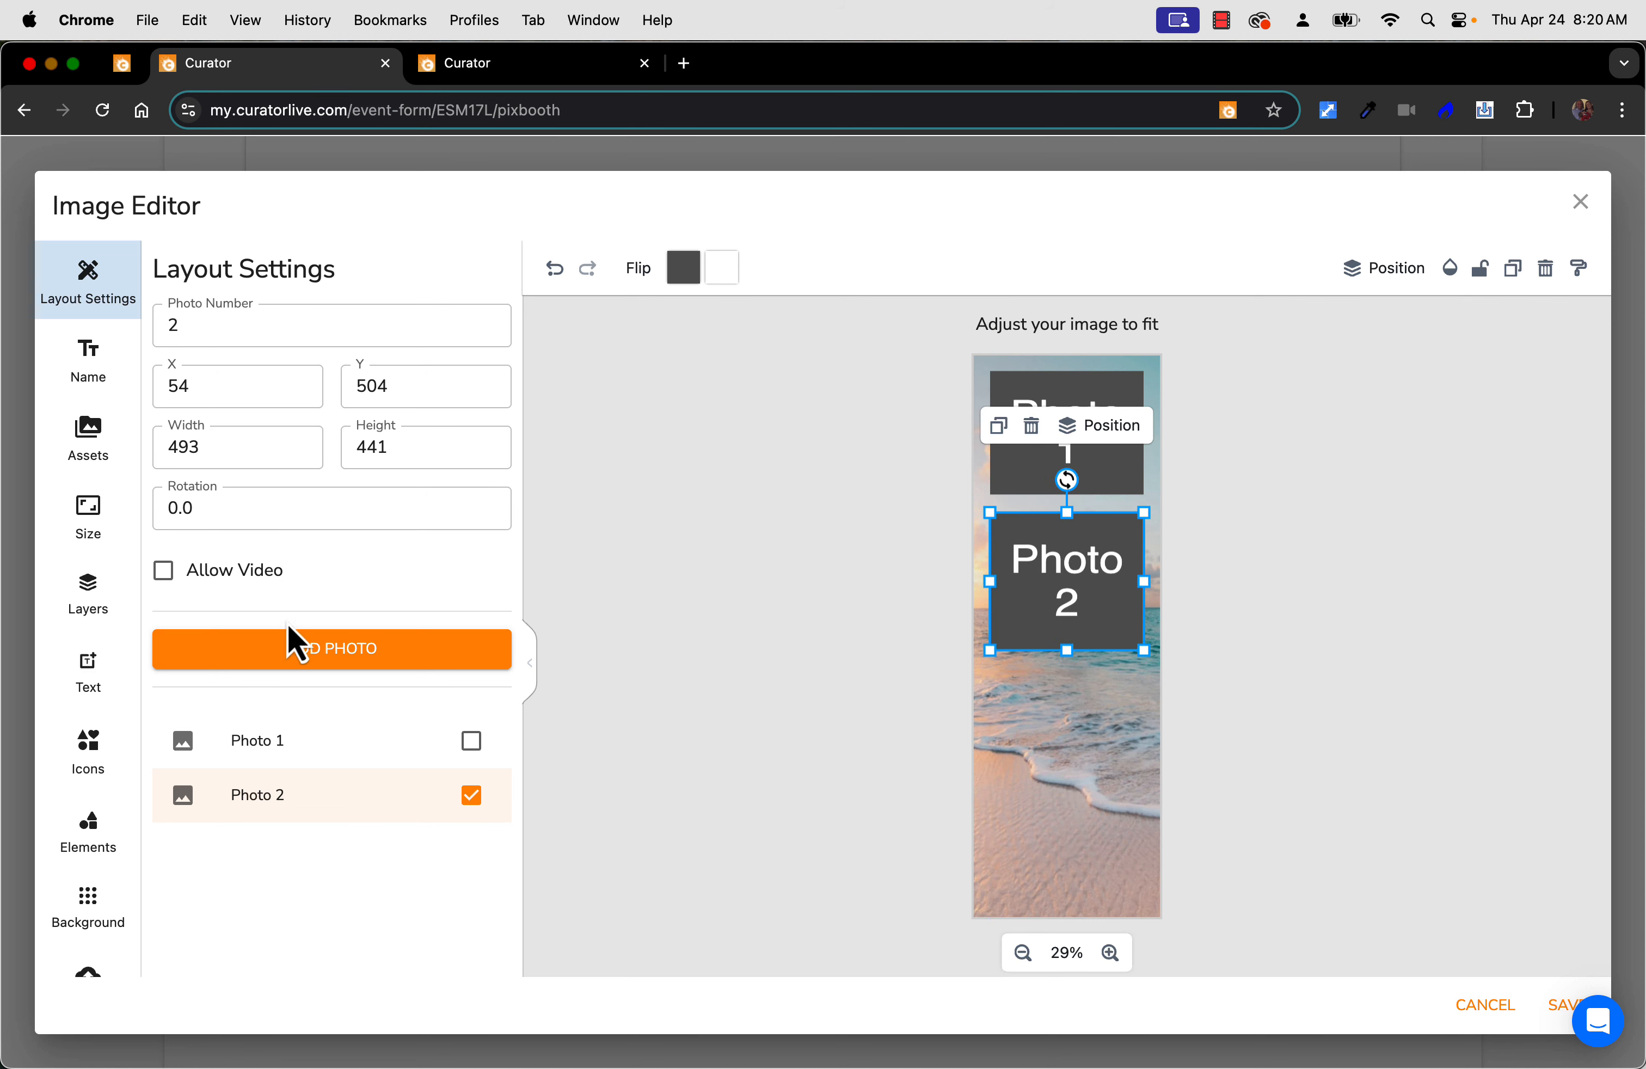
left_click(316, 656)
left_click(316, 655)
left_click(316, 656)
left_click(315, 655)
left_click(316, 656)
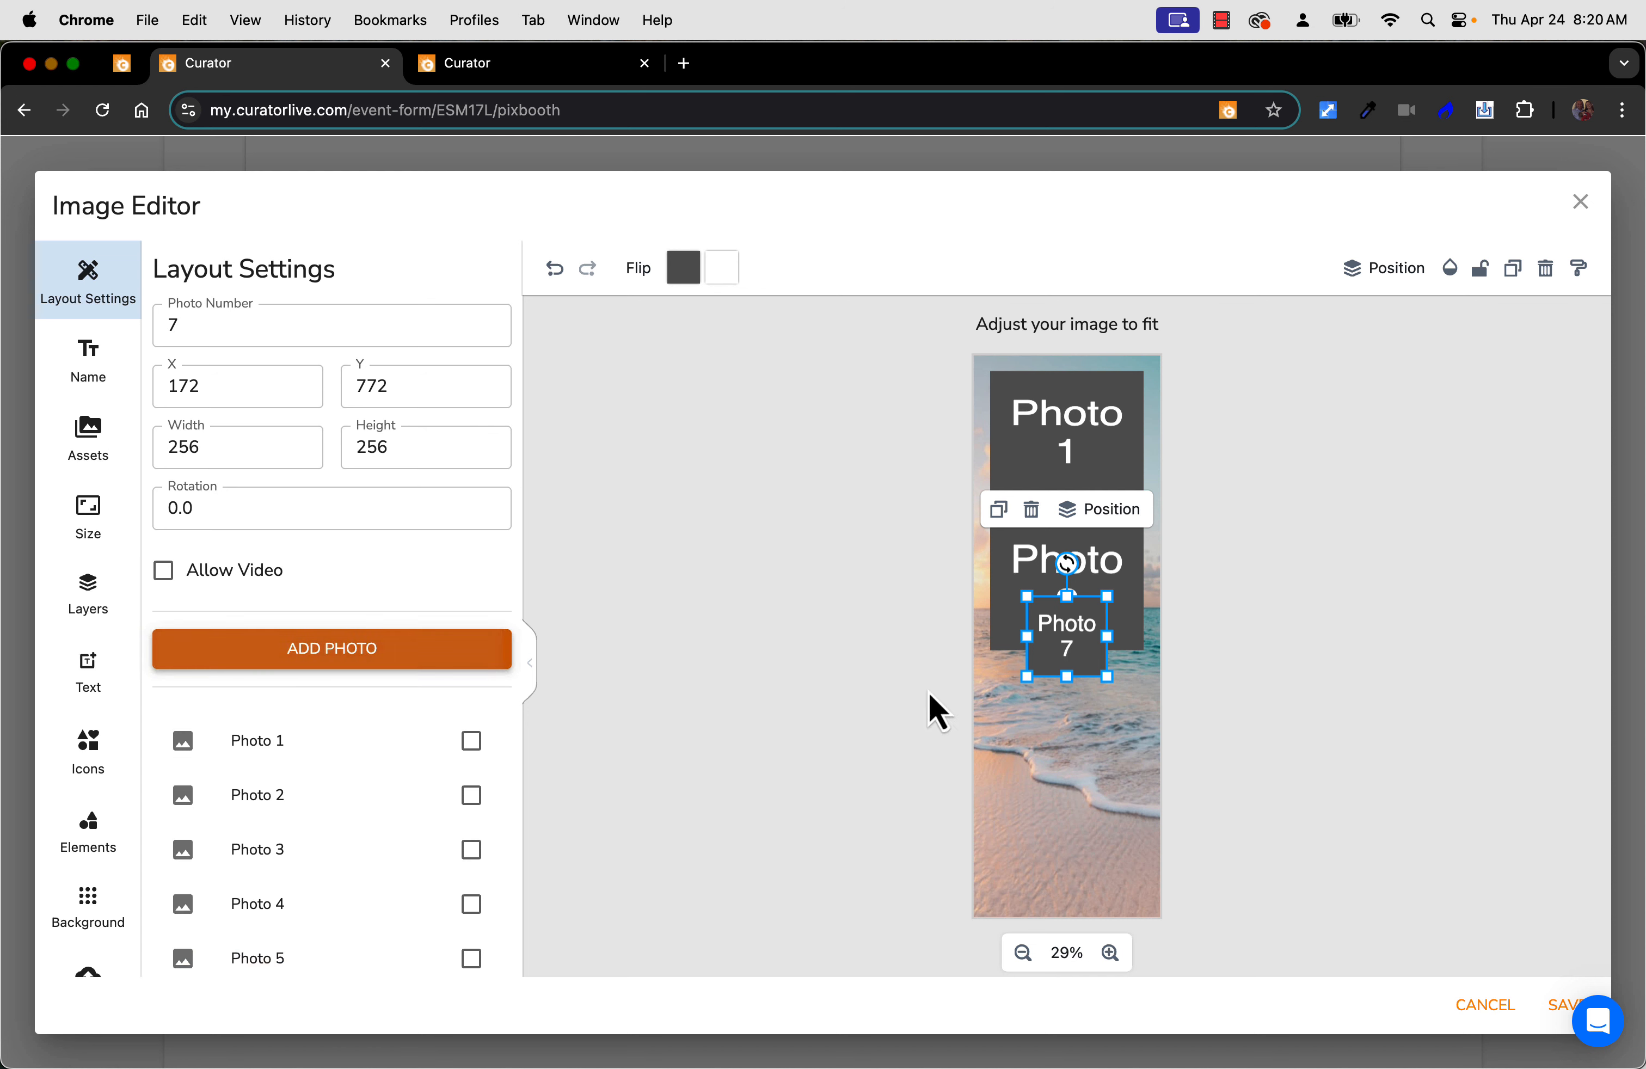
left_click_drag(1066, 637, 1066, 764)
key("super+z")
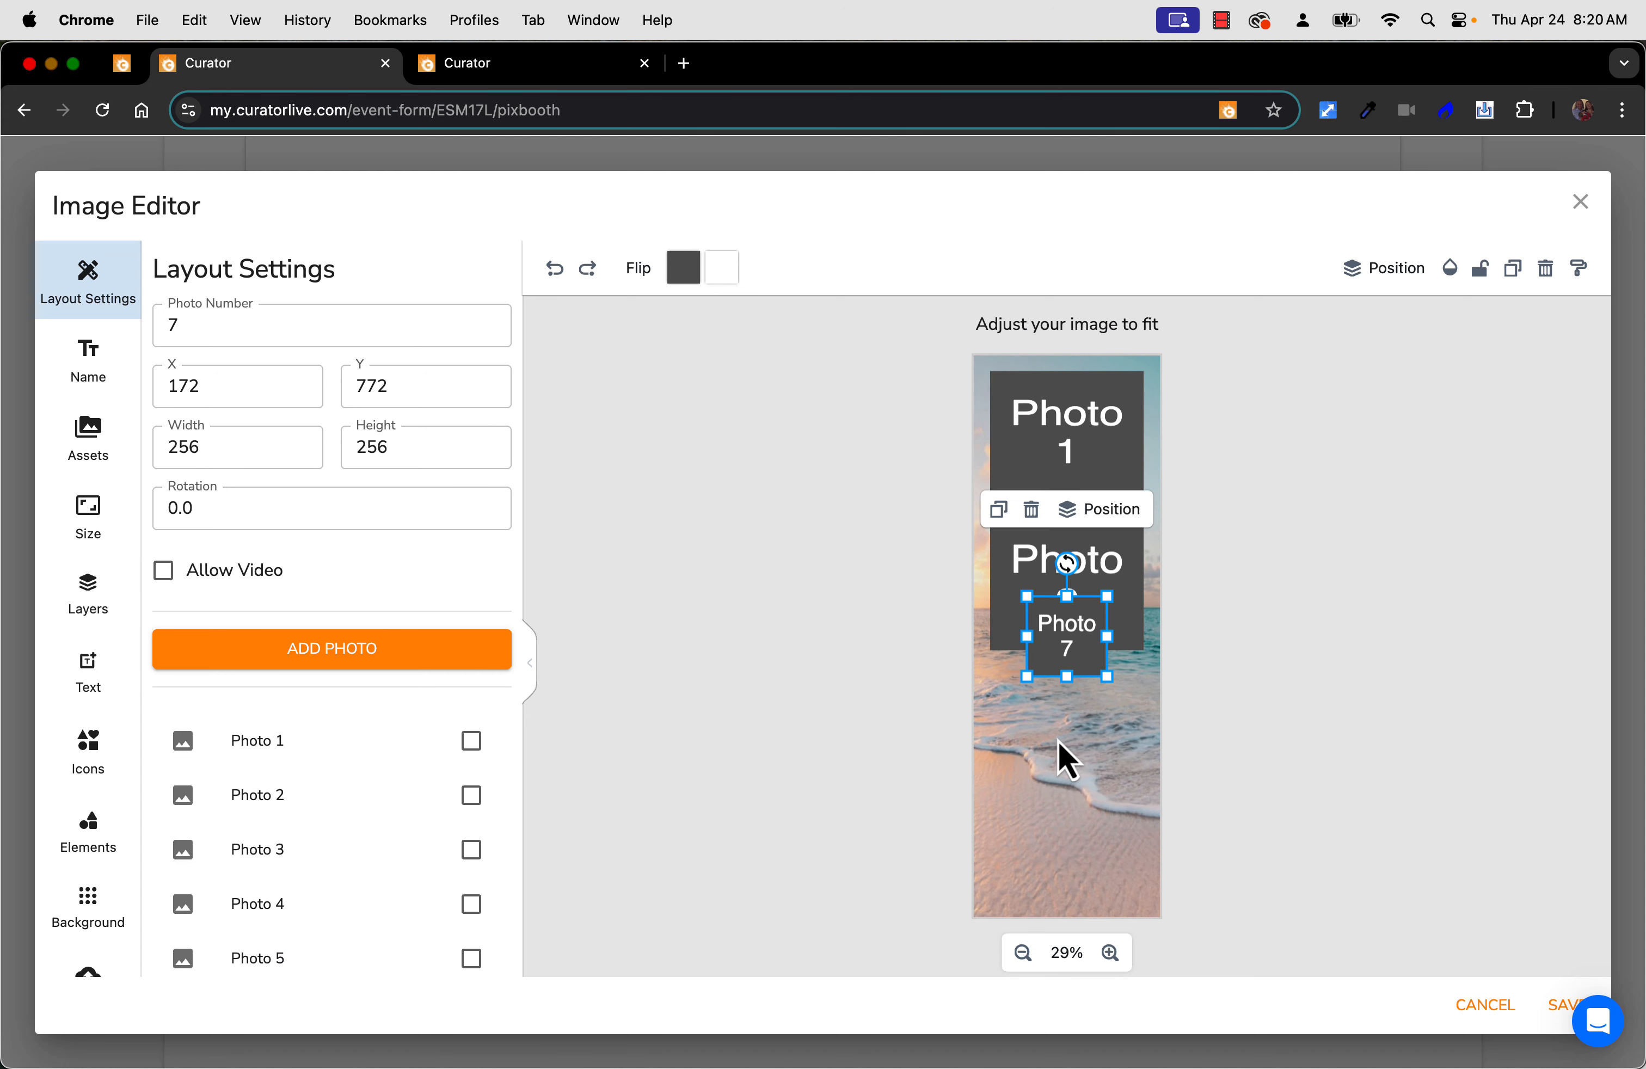
key("super+z")
left_click(1072, 662)
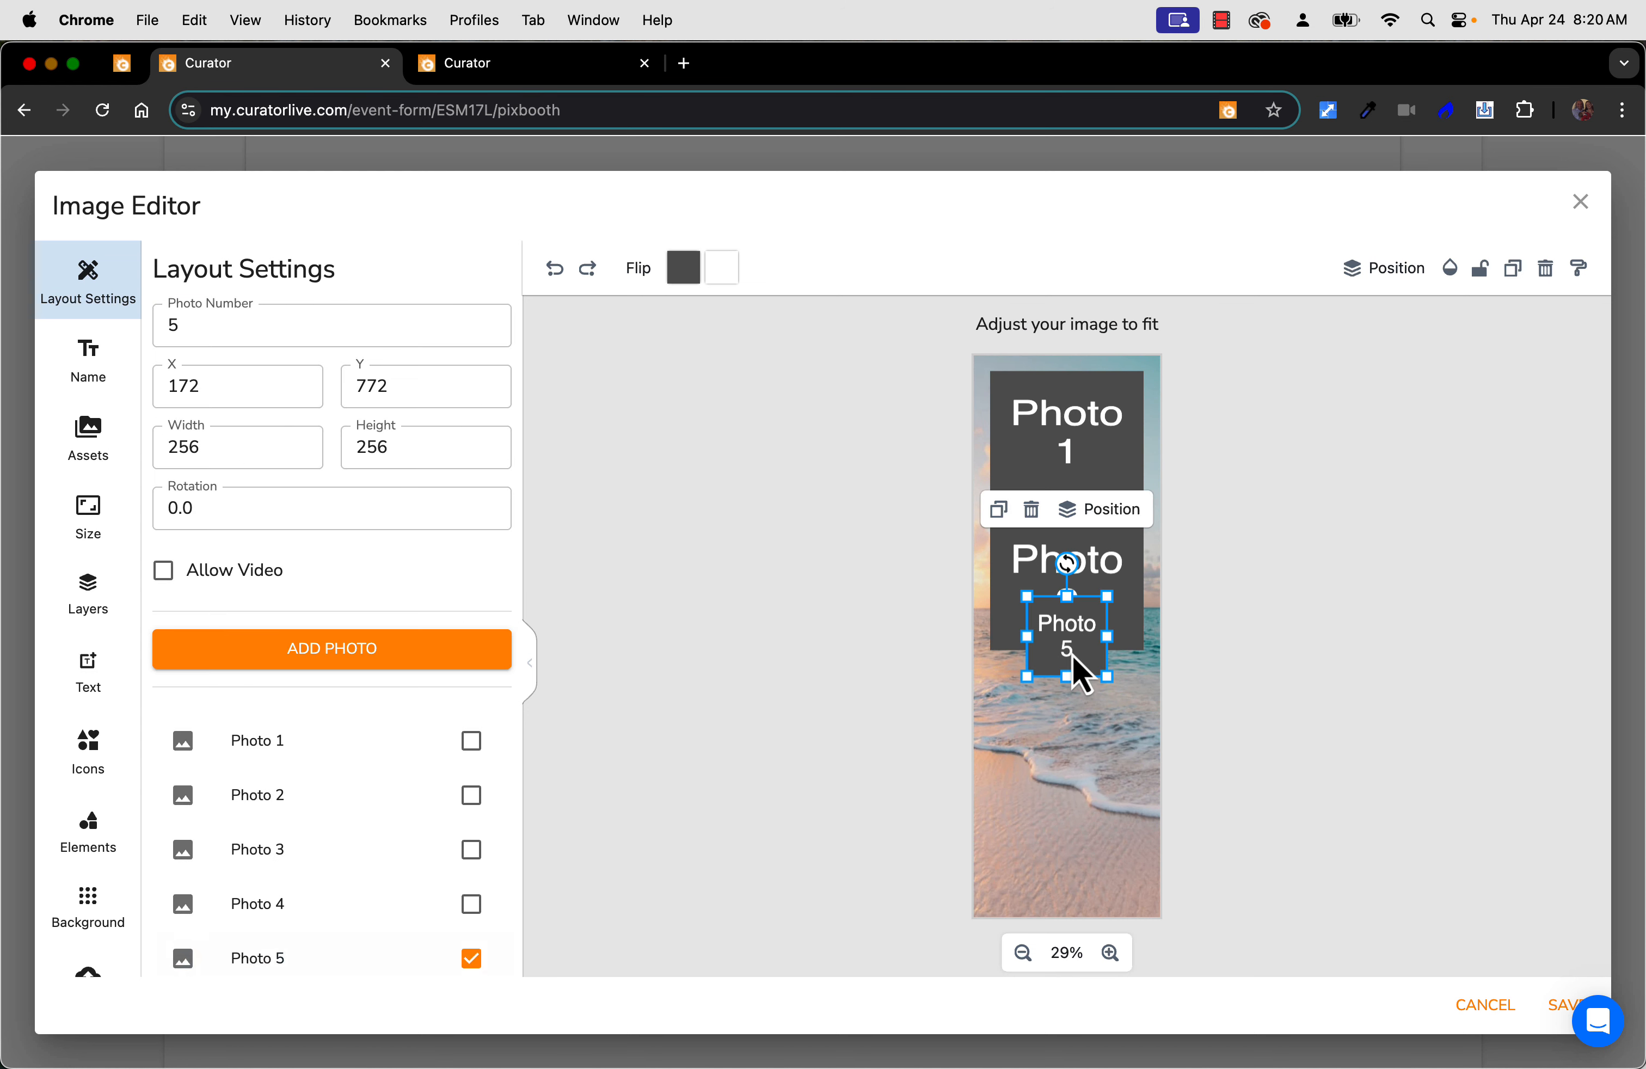
key("super+z")
key("super+z")
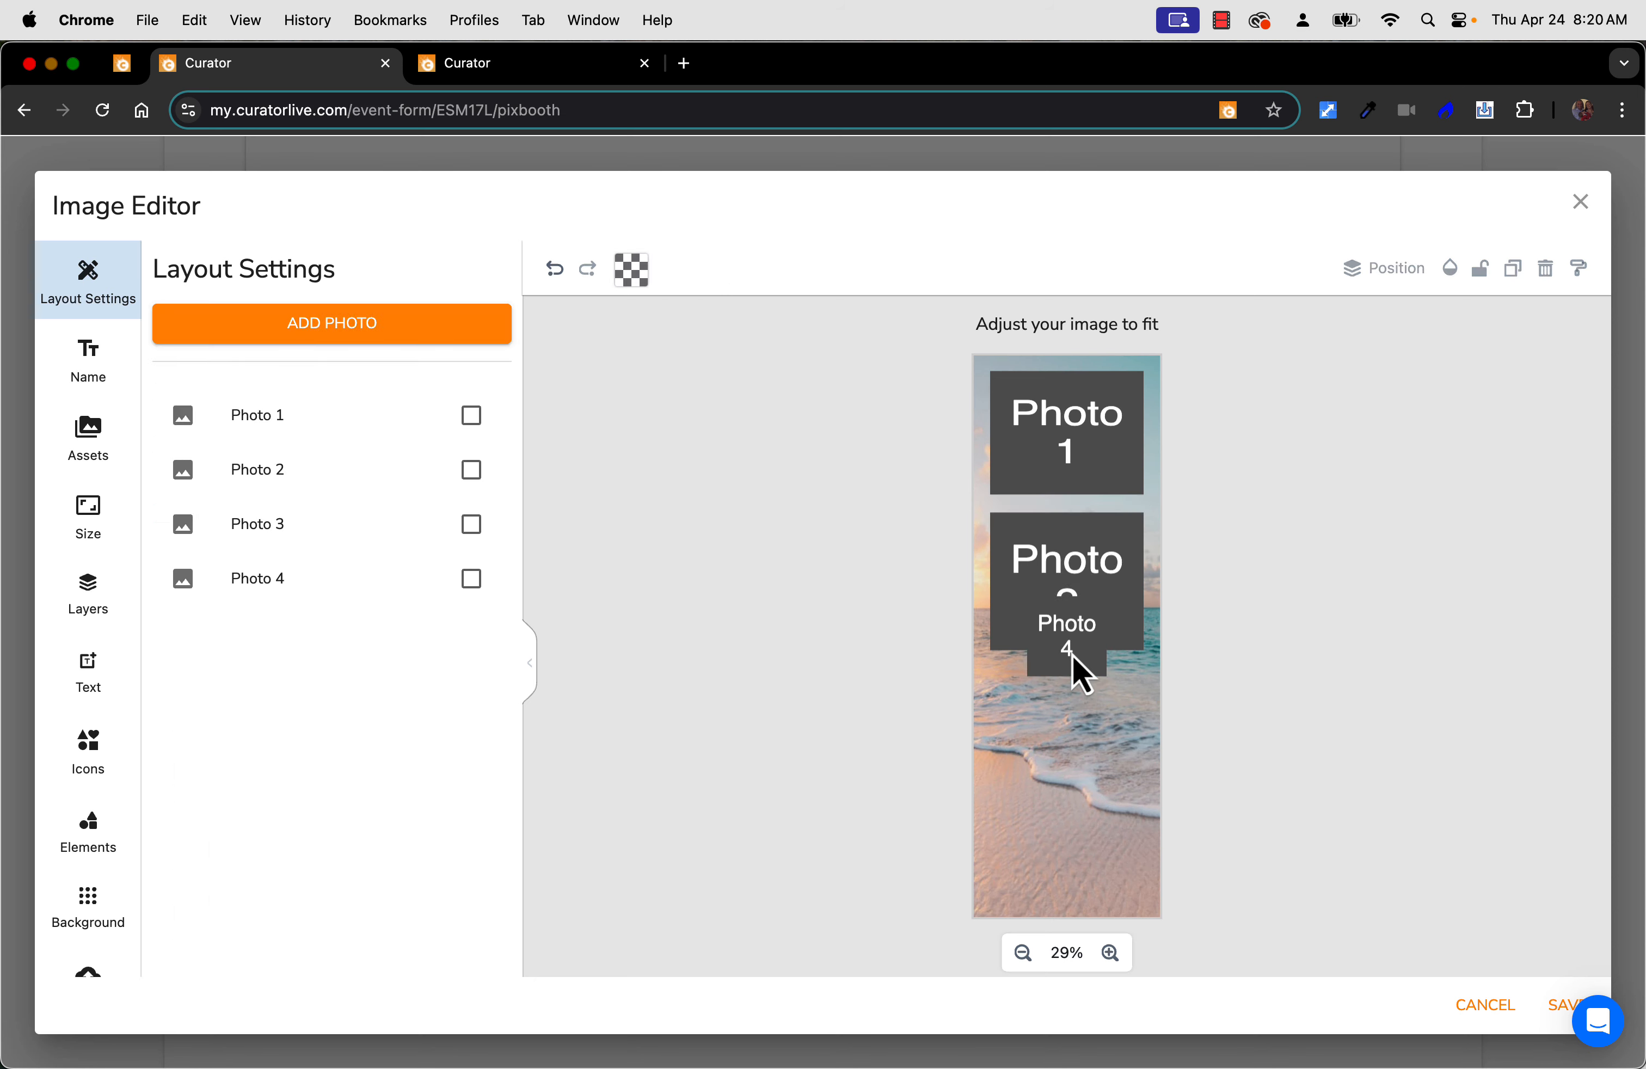
Place the Photo 3 placeholder below Photo 2 at about X 80, Y 995, sized about 441 by 395
left_click_drag(1075, 664, 1047, 756)
left_click(1081, 730)
left_click(1054, 730)
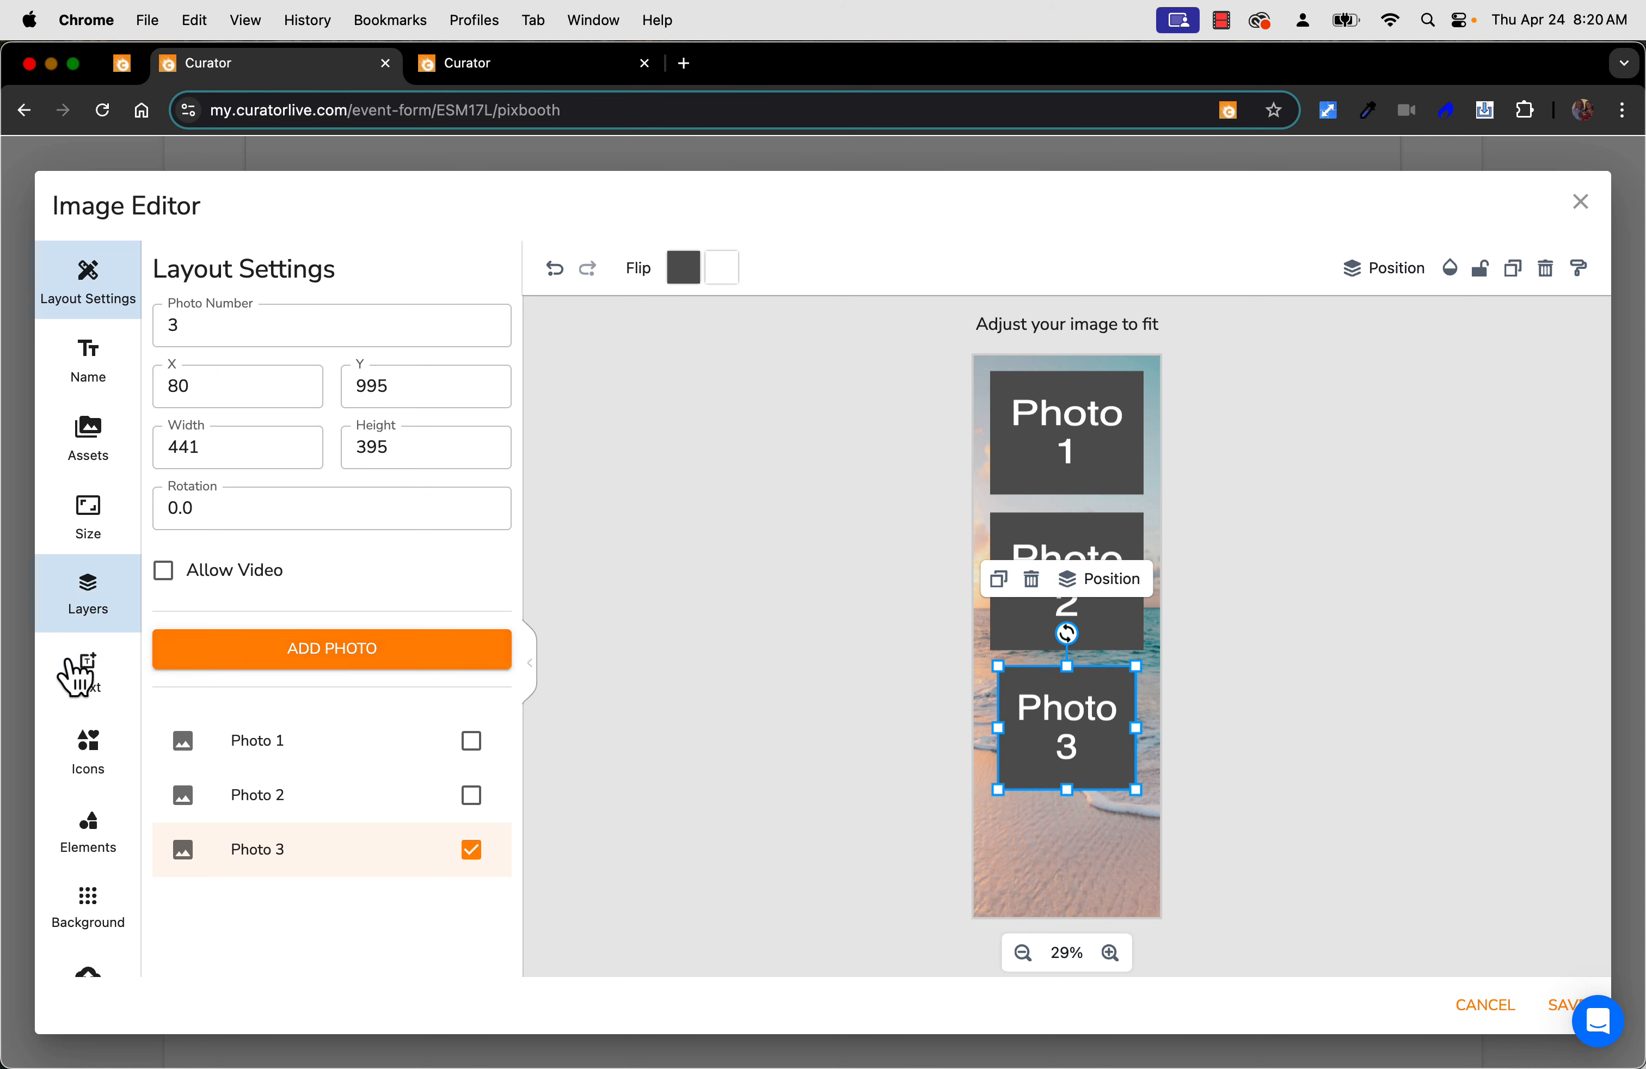
Add the WAVES styled text from the ready-made text designs and place it on the sand below Photo 3
scroll(81, 715, "down", 2)
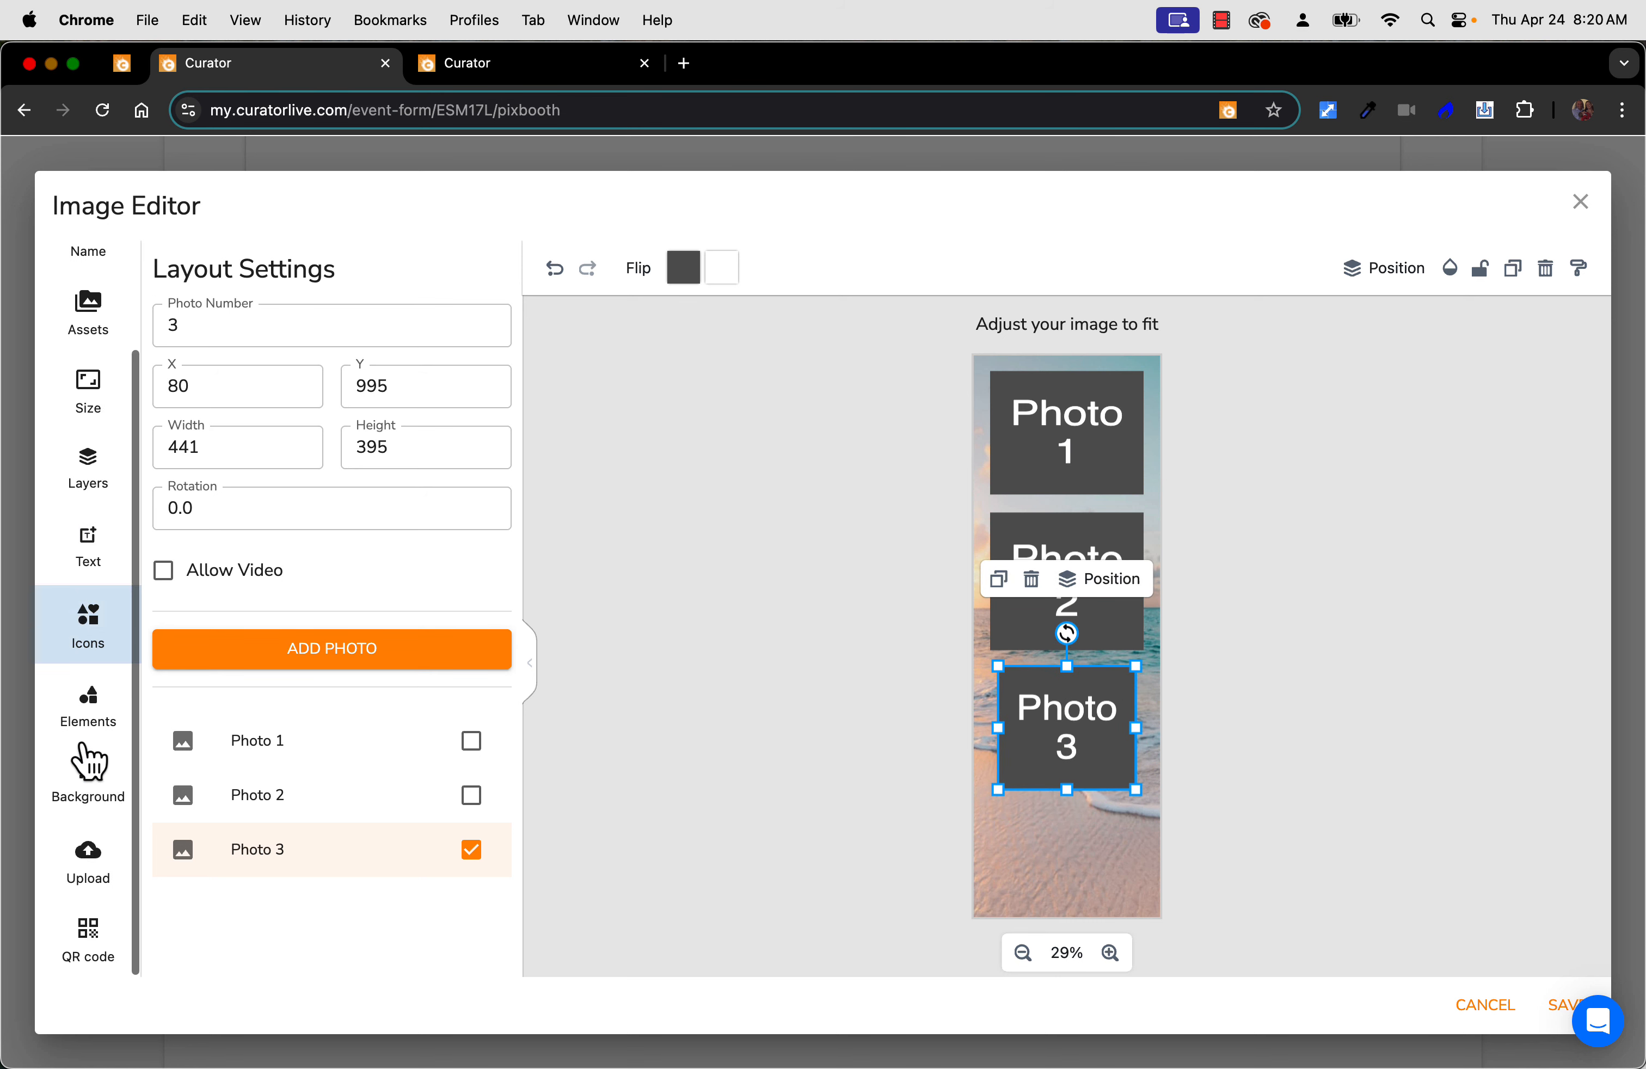
left_click(82, 580)
scroll(409, 781, "down", 10)
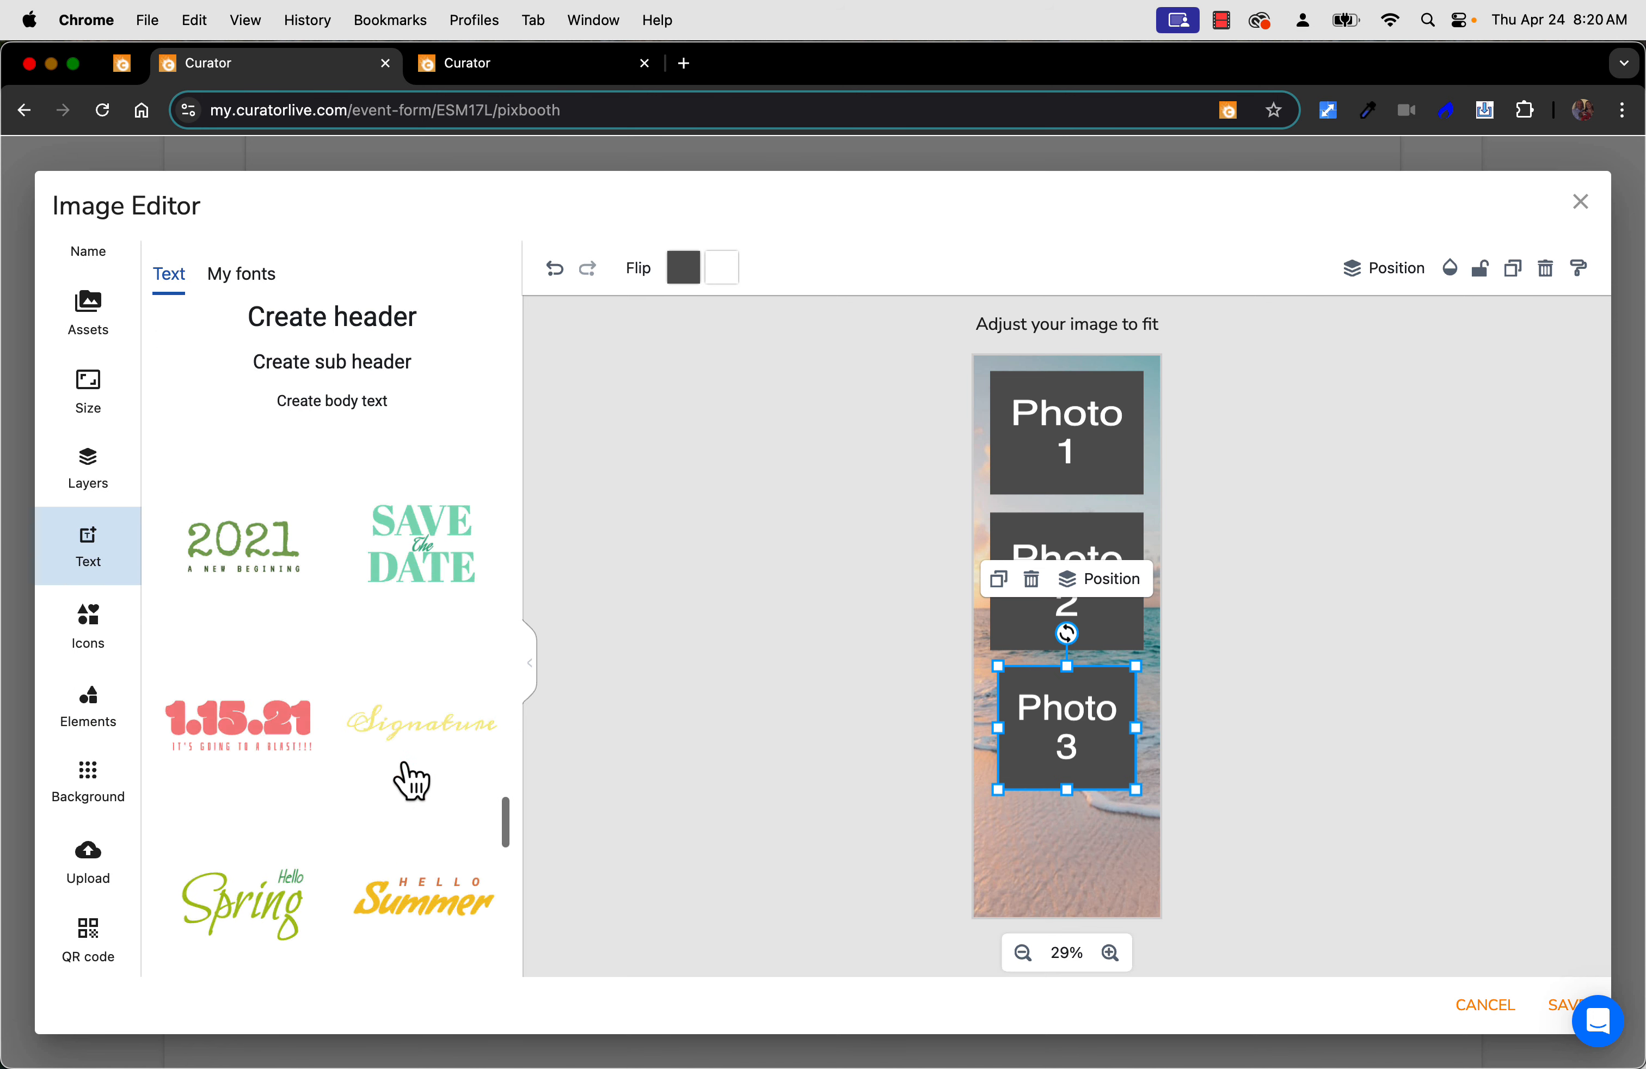
left_click(241, 273)
left_click(174, 274)
scroll(349, 650, "down", 6)
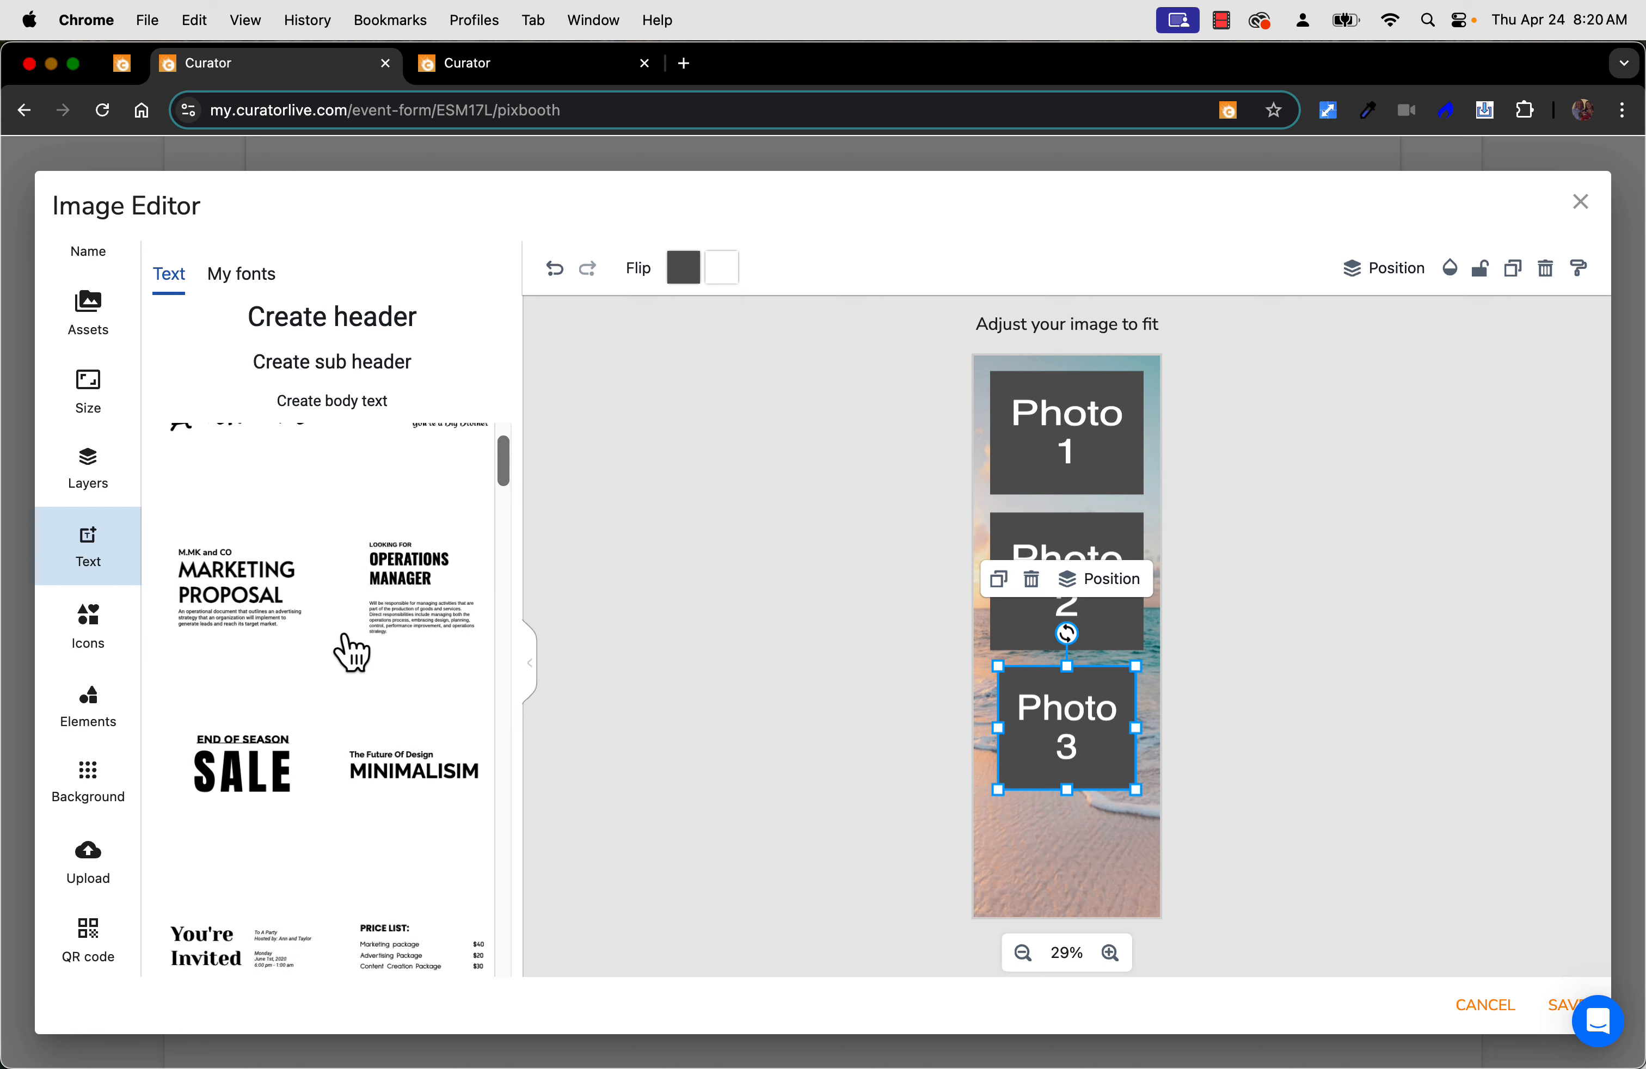
scroll(406, 591, "down", 5)
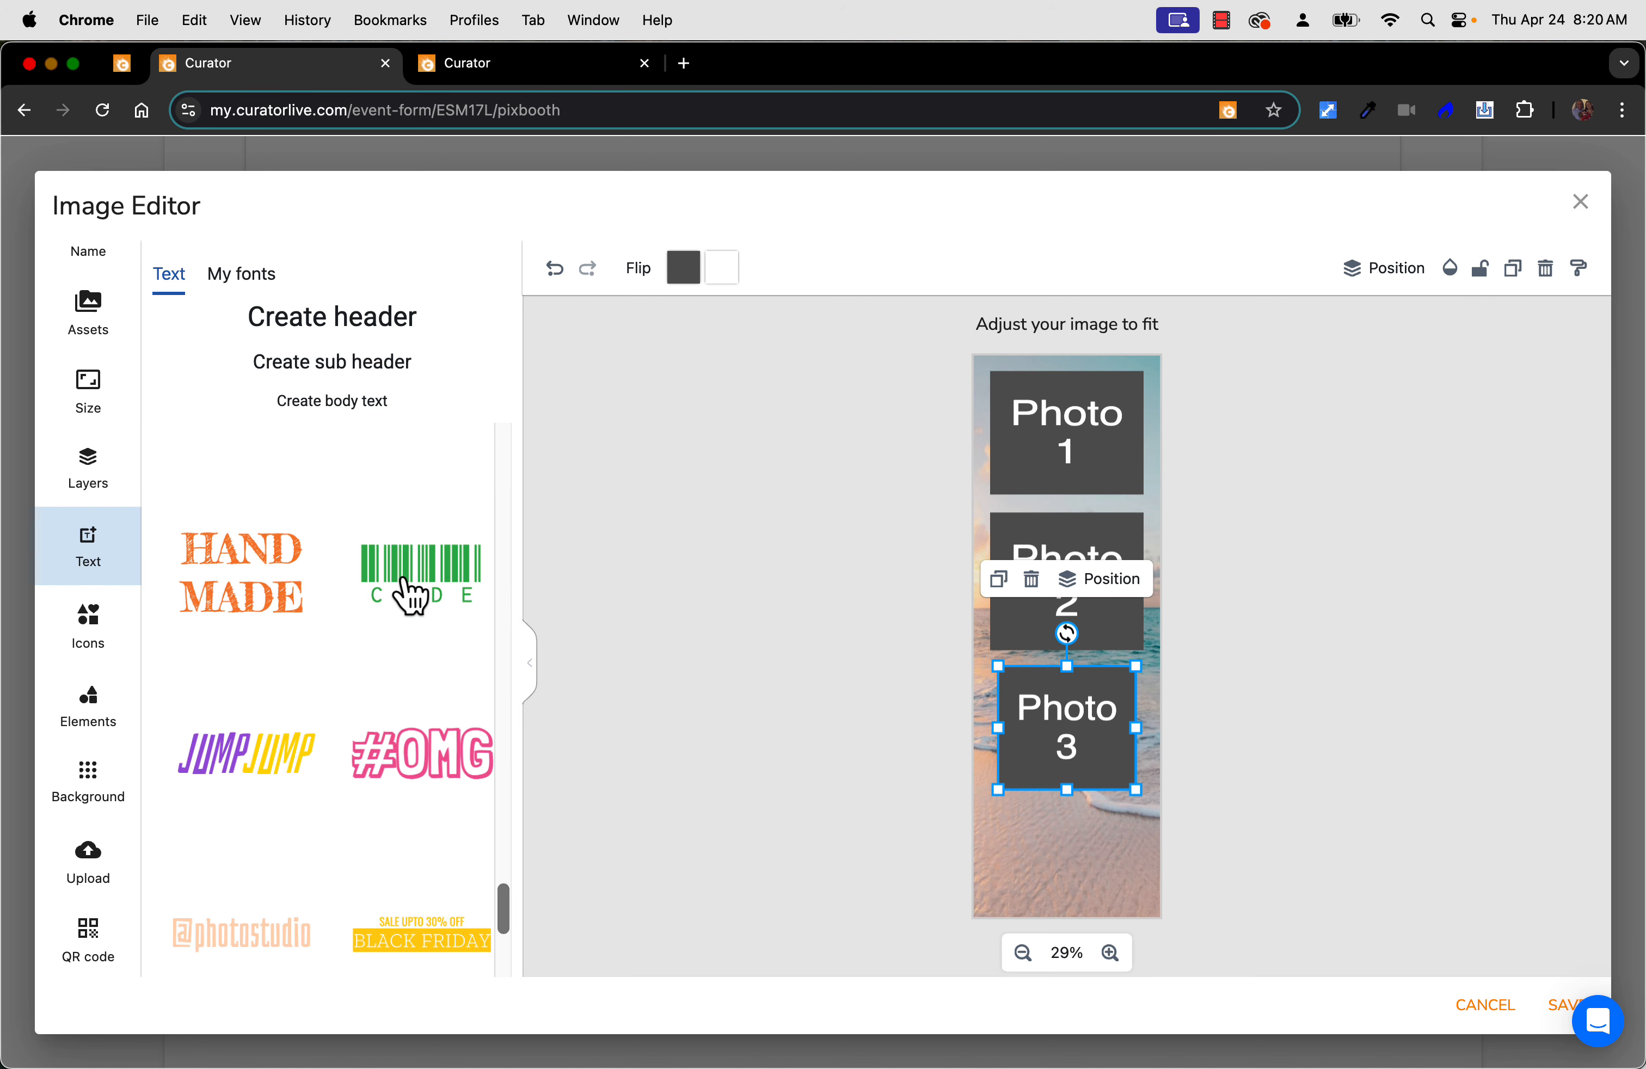
scroll(326, 690, "up", 5)
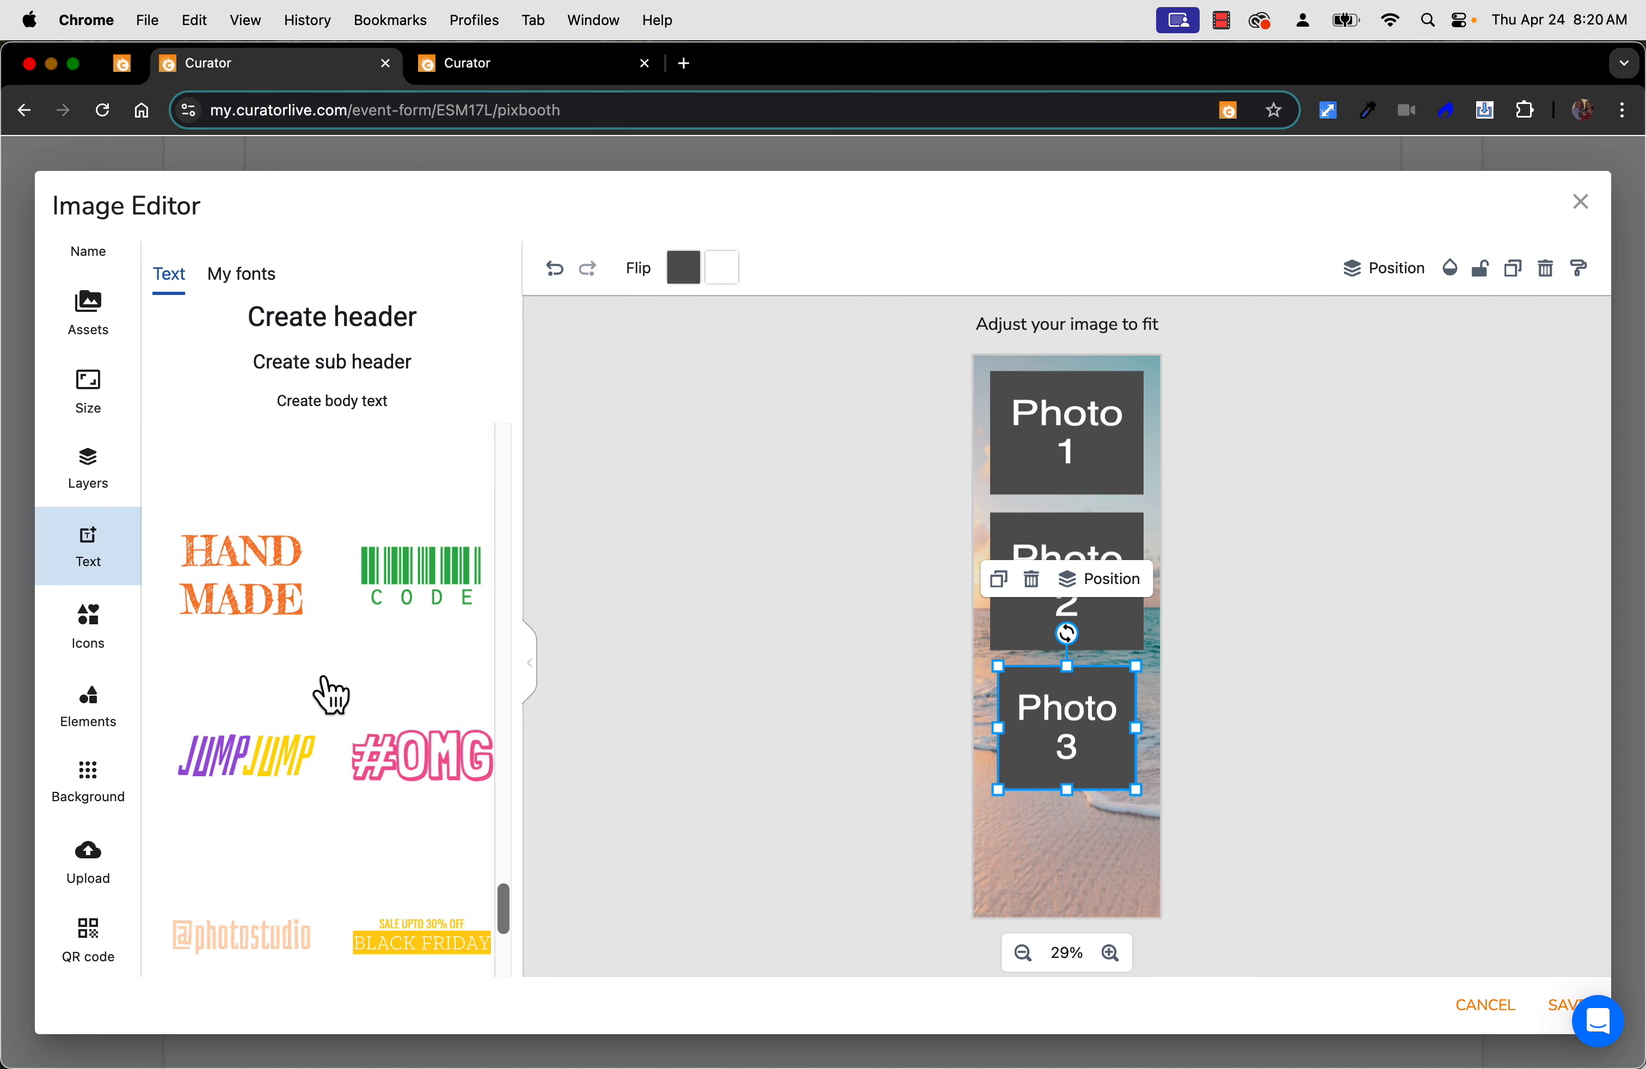
scroll(330, 691, "up", 5)
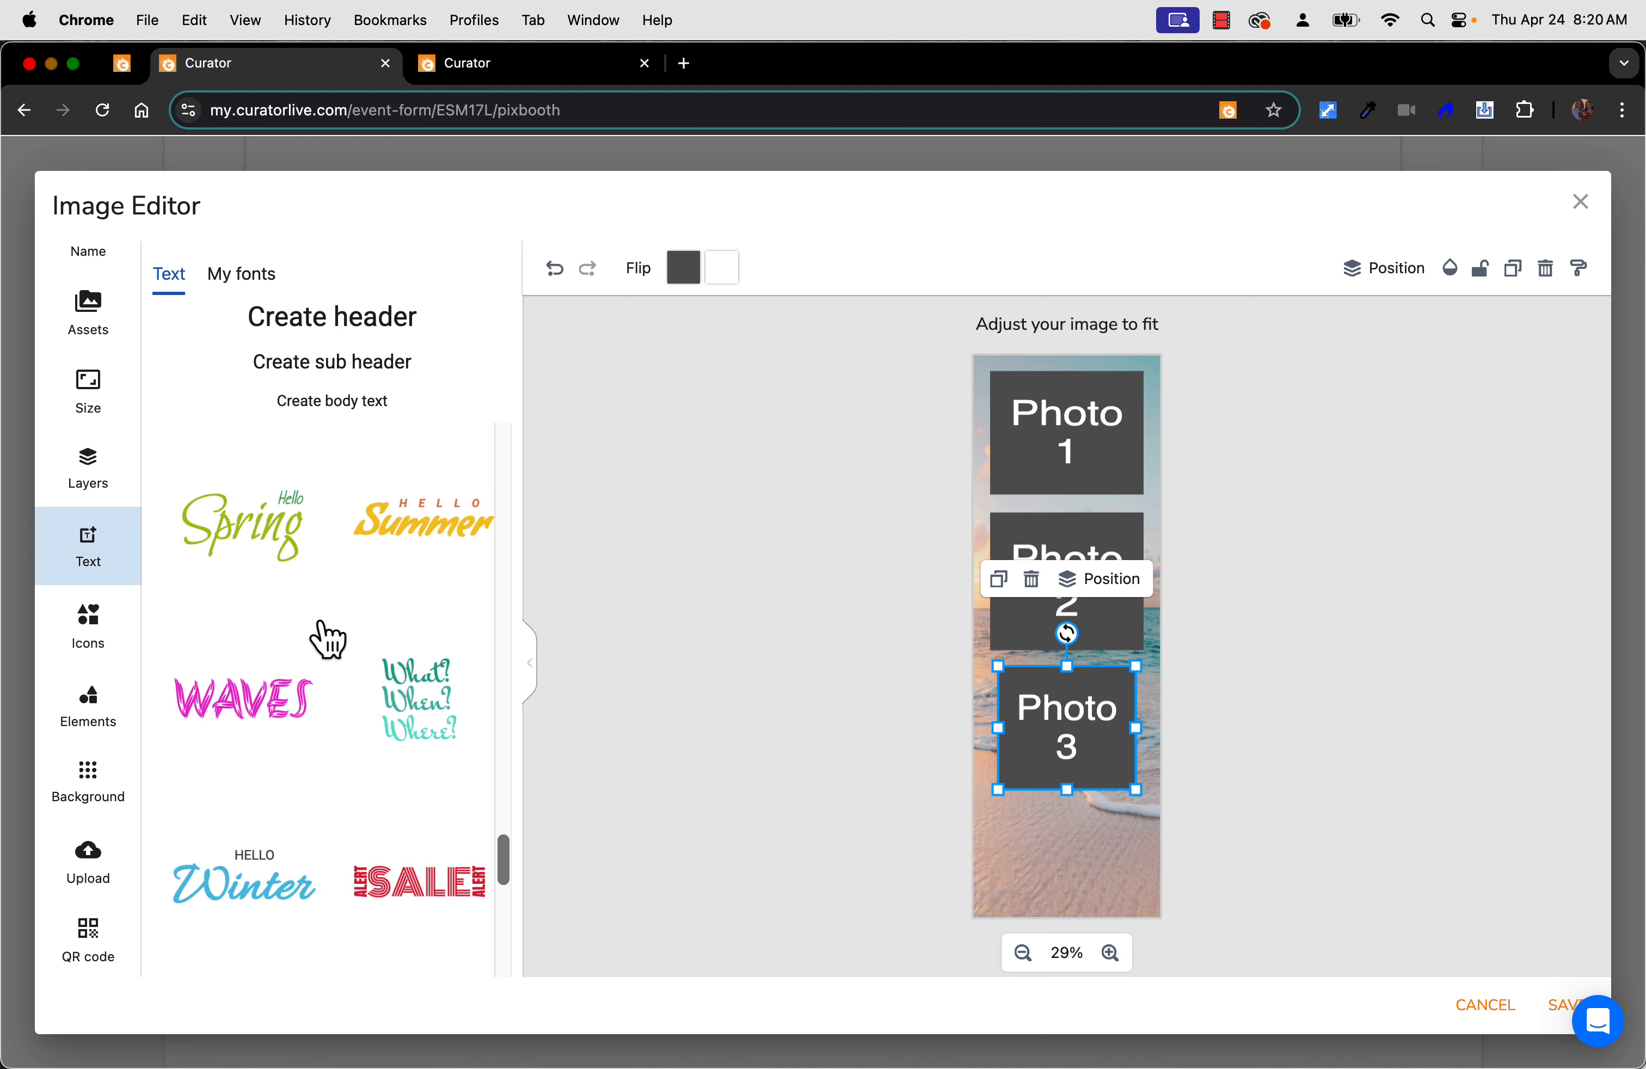
left_click(254, 720)
left_click_drag(1063, 625, 1068, 861)
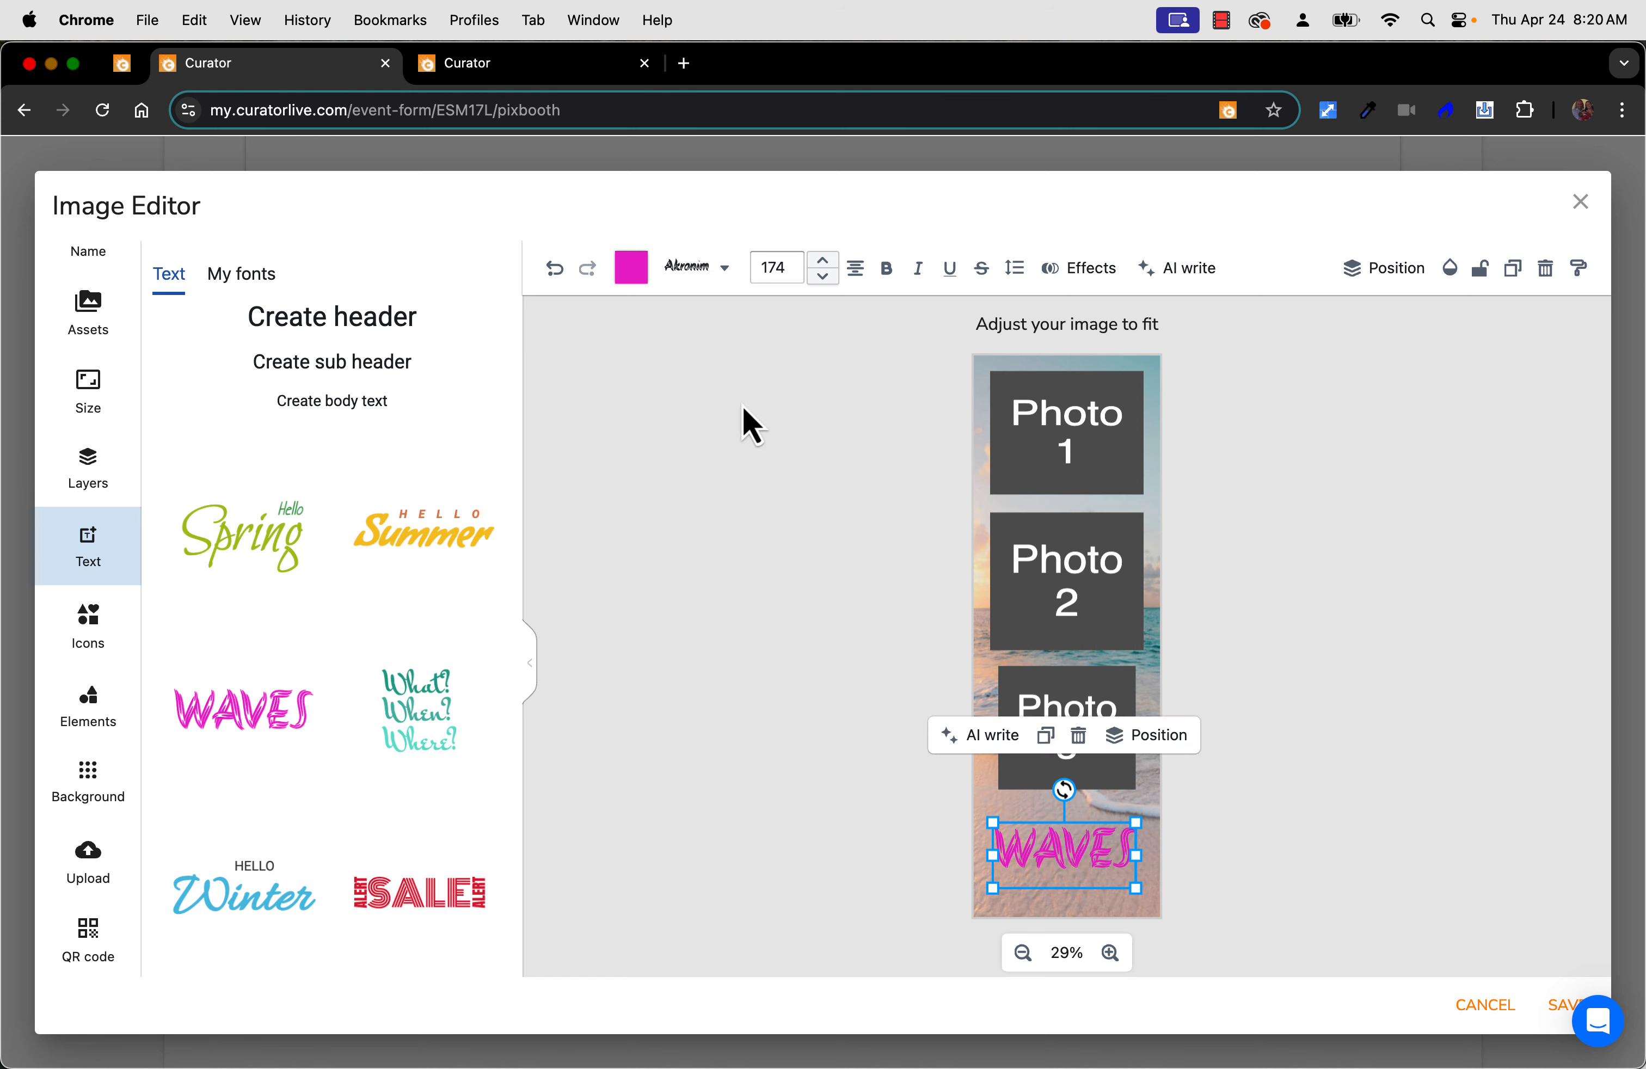
Recolor the WAVES text to solid white (FFFFFF) and replace its wording with "Congrats!"
left_click(636, 282)
left_click_drag(555, 403, 512, 375)
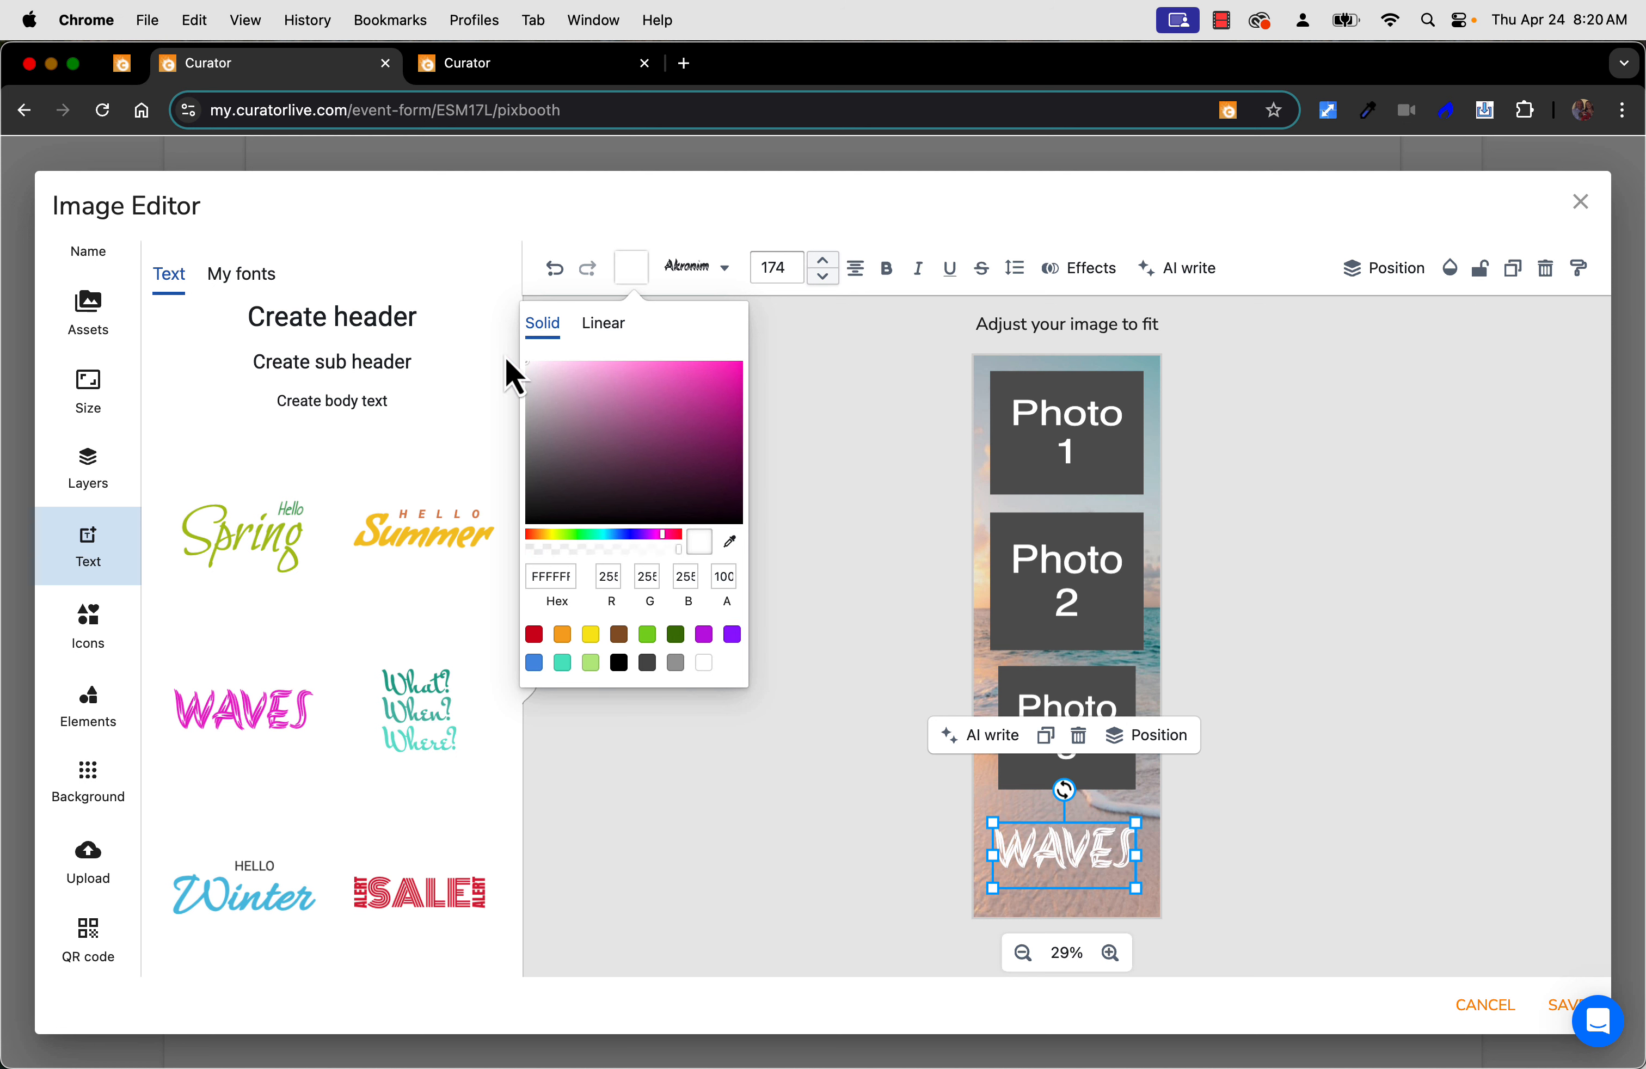
left_click(1055, 842)
left_click(1055, 838)
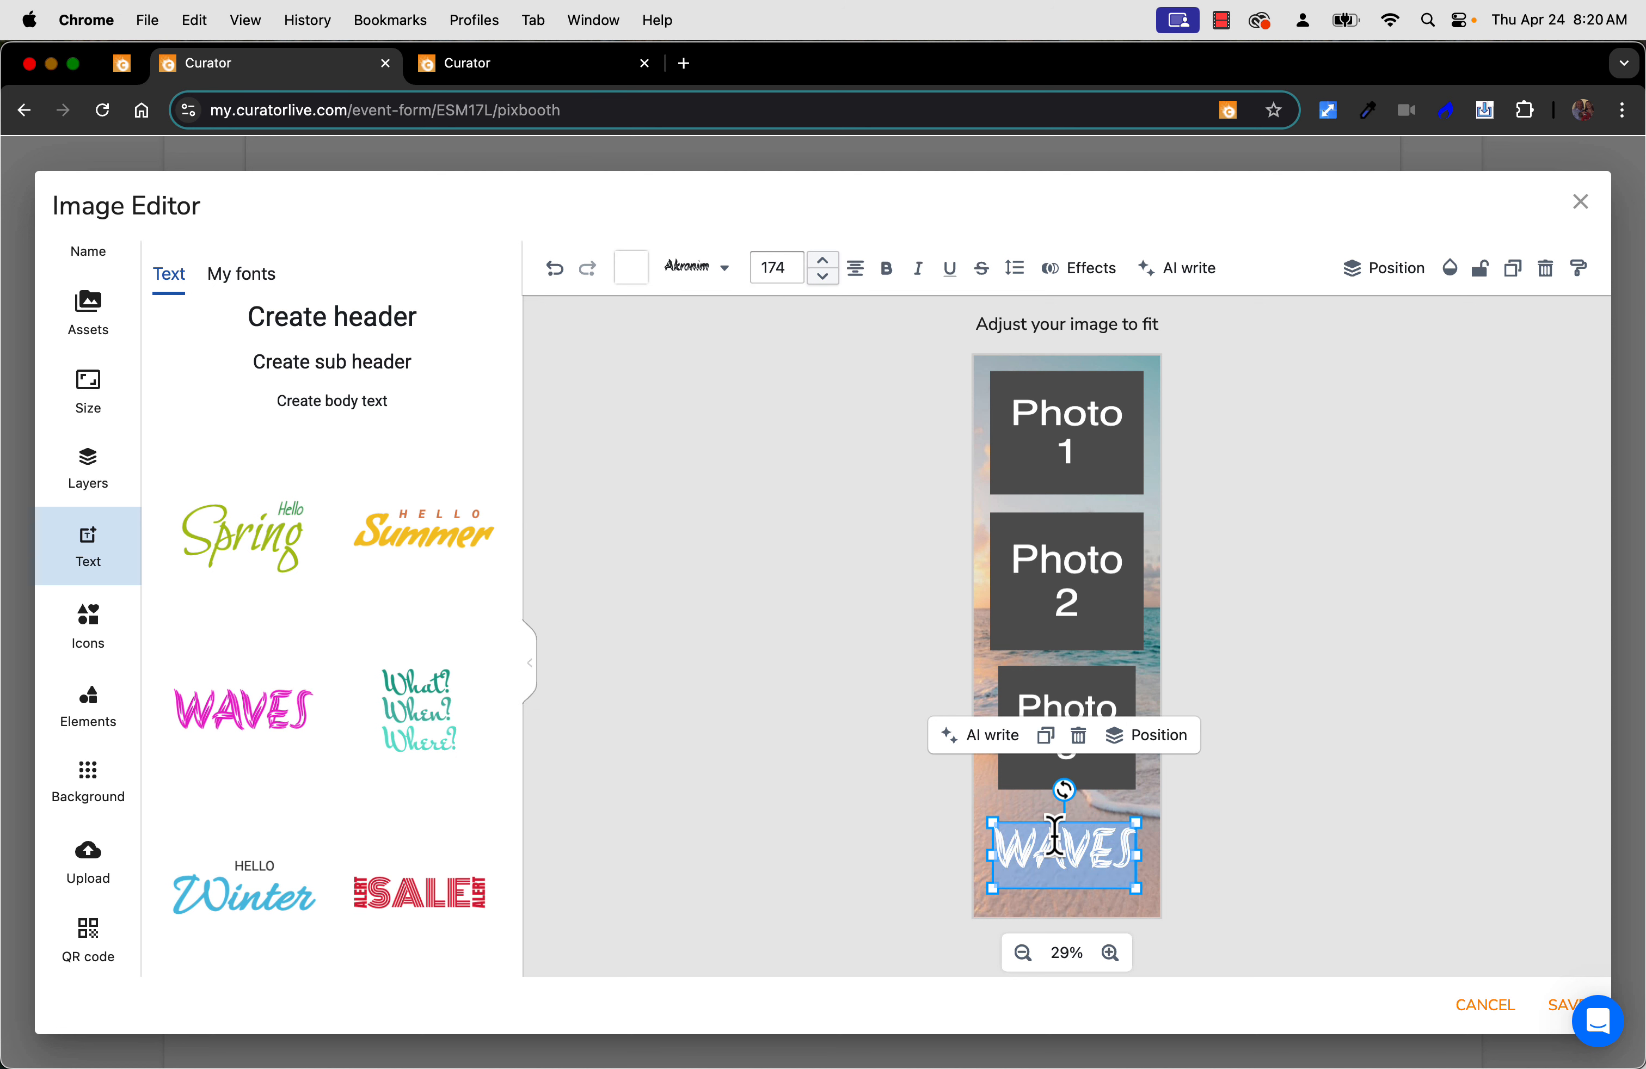
type("Congrats!")
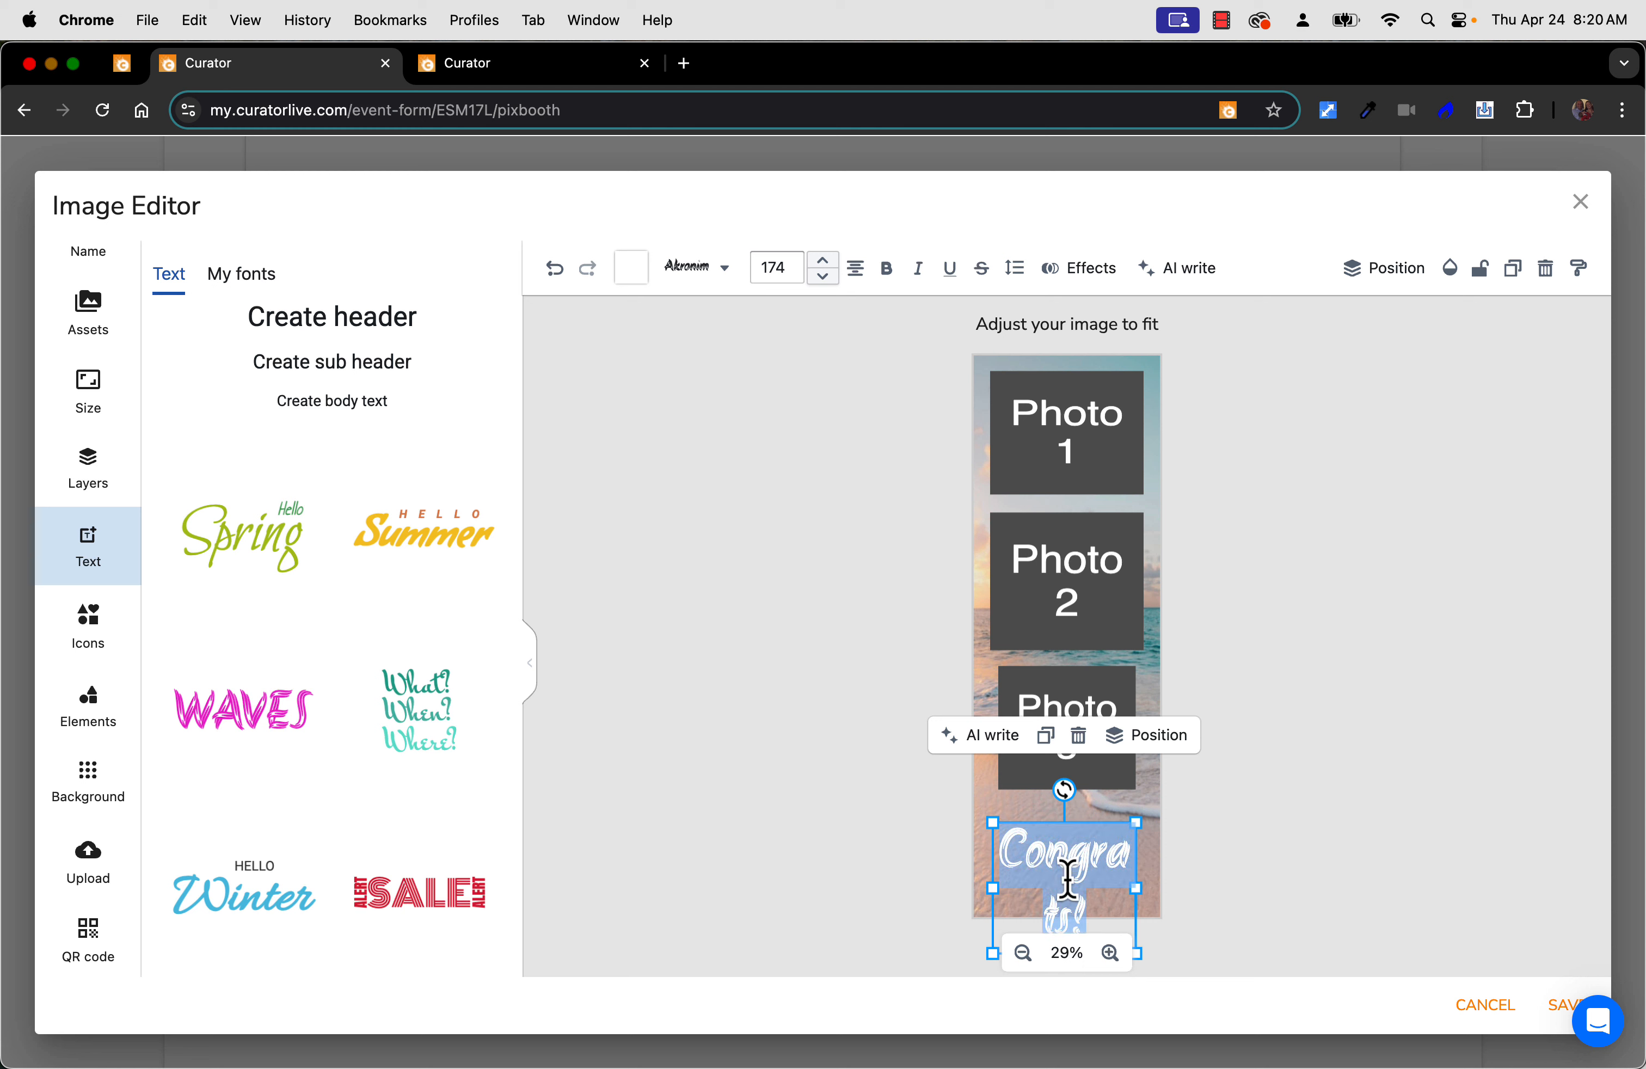
Reduce the font size of the Congrats! text until it fits on a single line
left_click(823, 275)
left_click(823, 275)
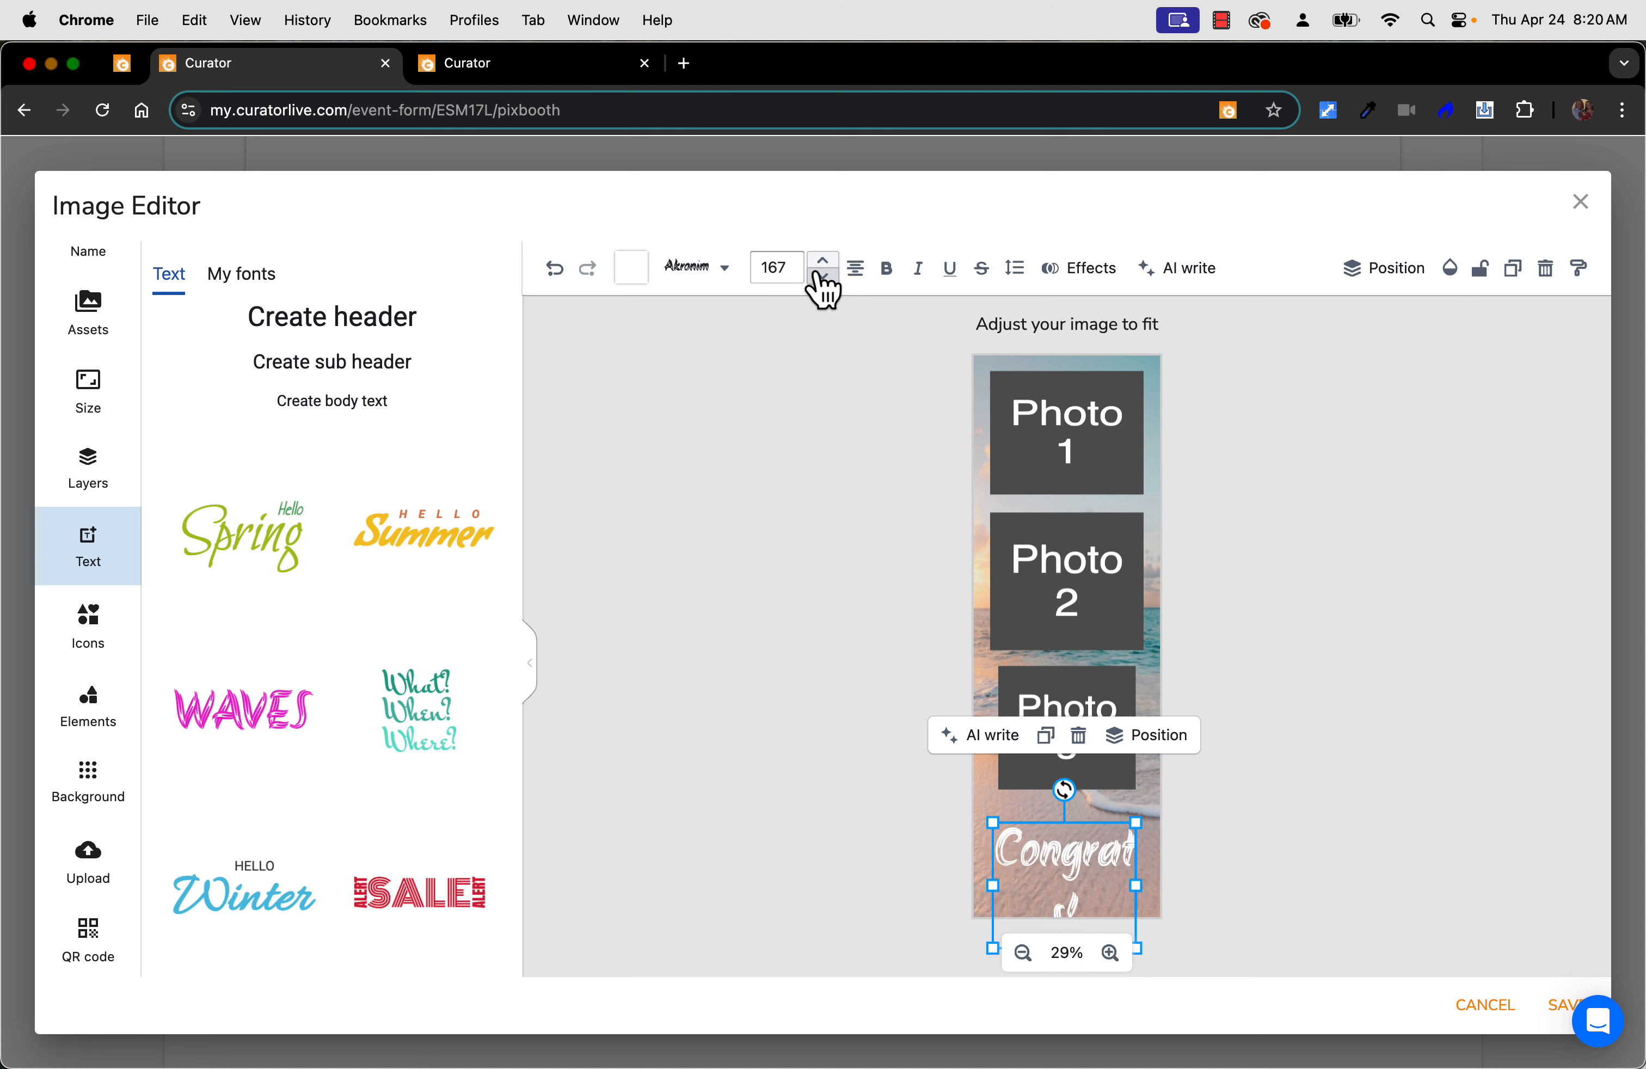
left_click(822, 275)
left_click(823, 276)
left_click(822, 276)
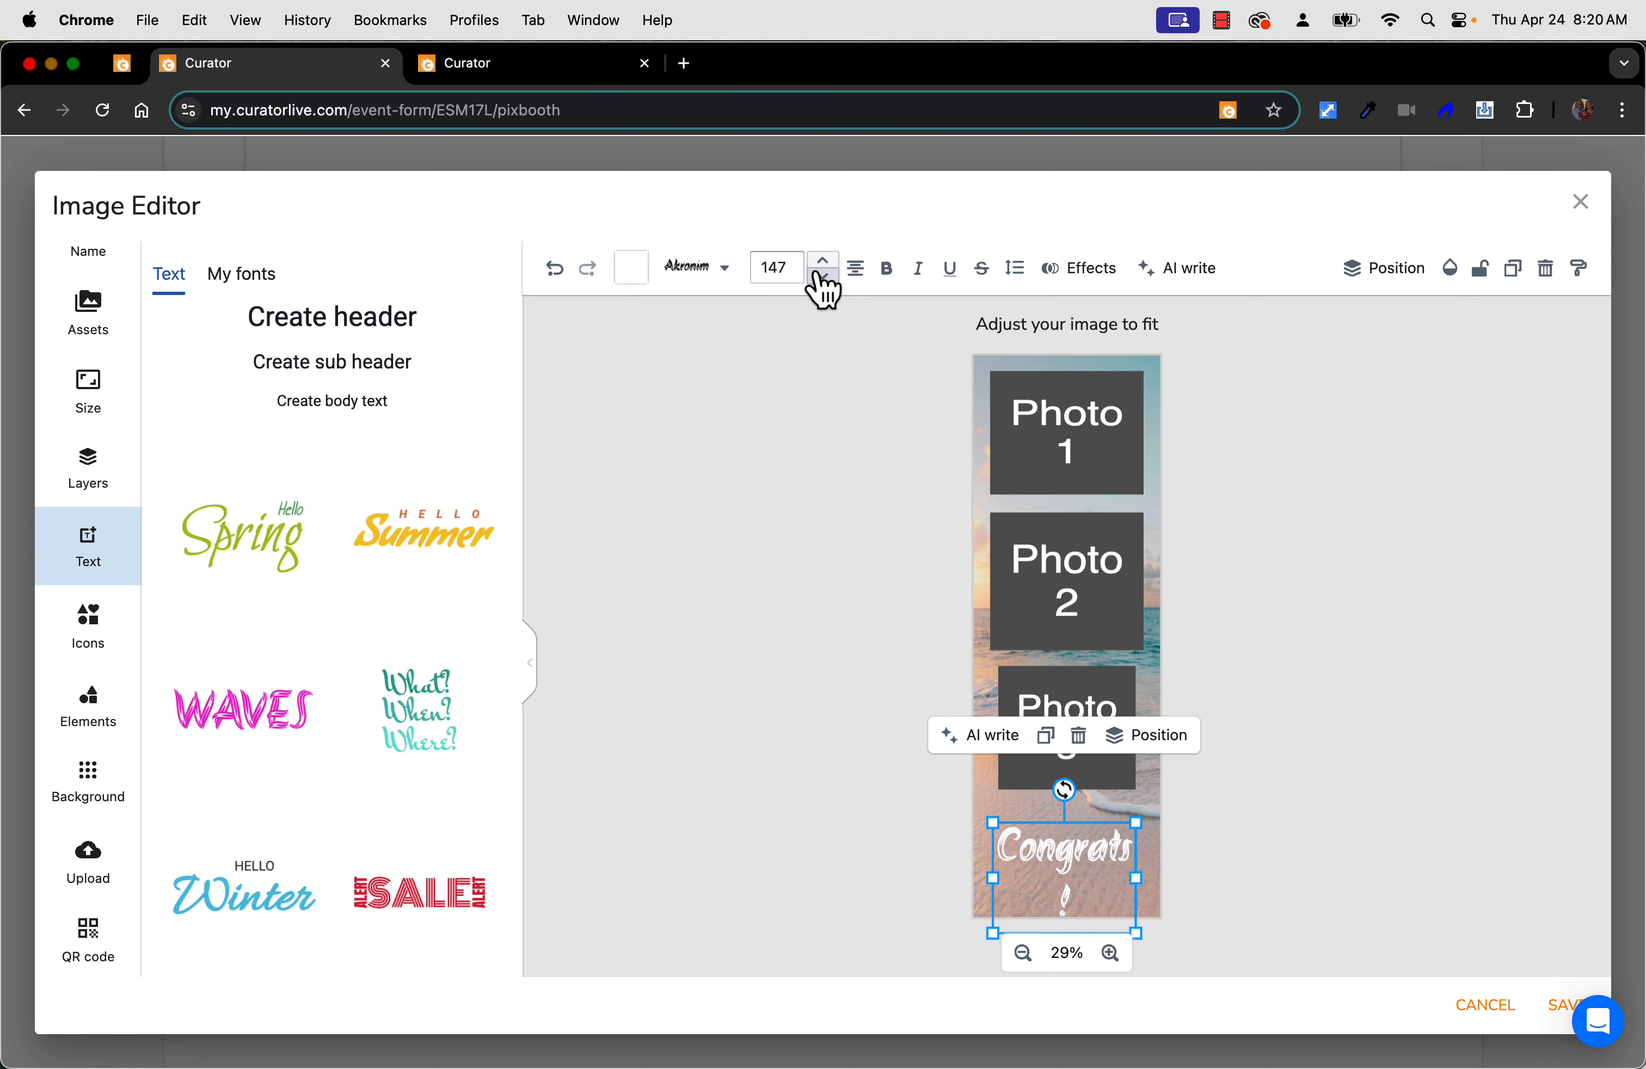
left_click(822, 275)
left_click(822, 275)
left_click(822, 275)
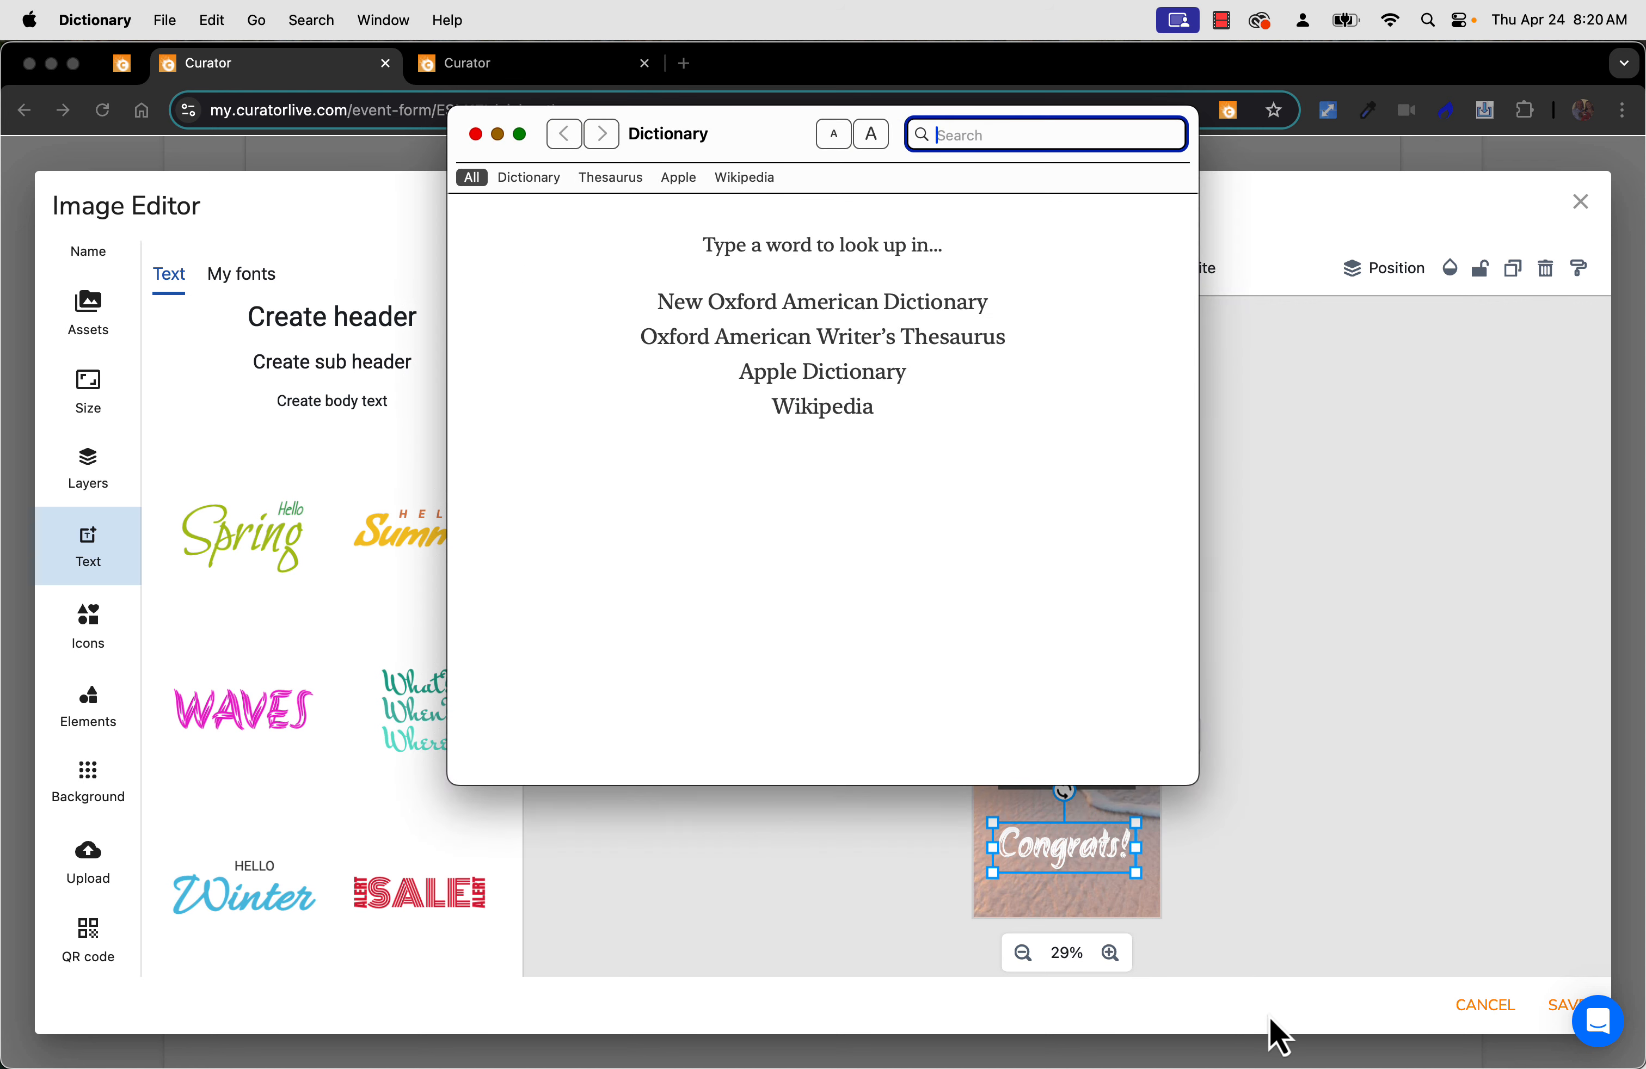
Return to the image editor and move the Congrats! text up to just beneath Photo 3
left_click(1315, 695)
left_click_drag(1093, 870, 1095, 845)
left_click(1074, 879)
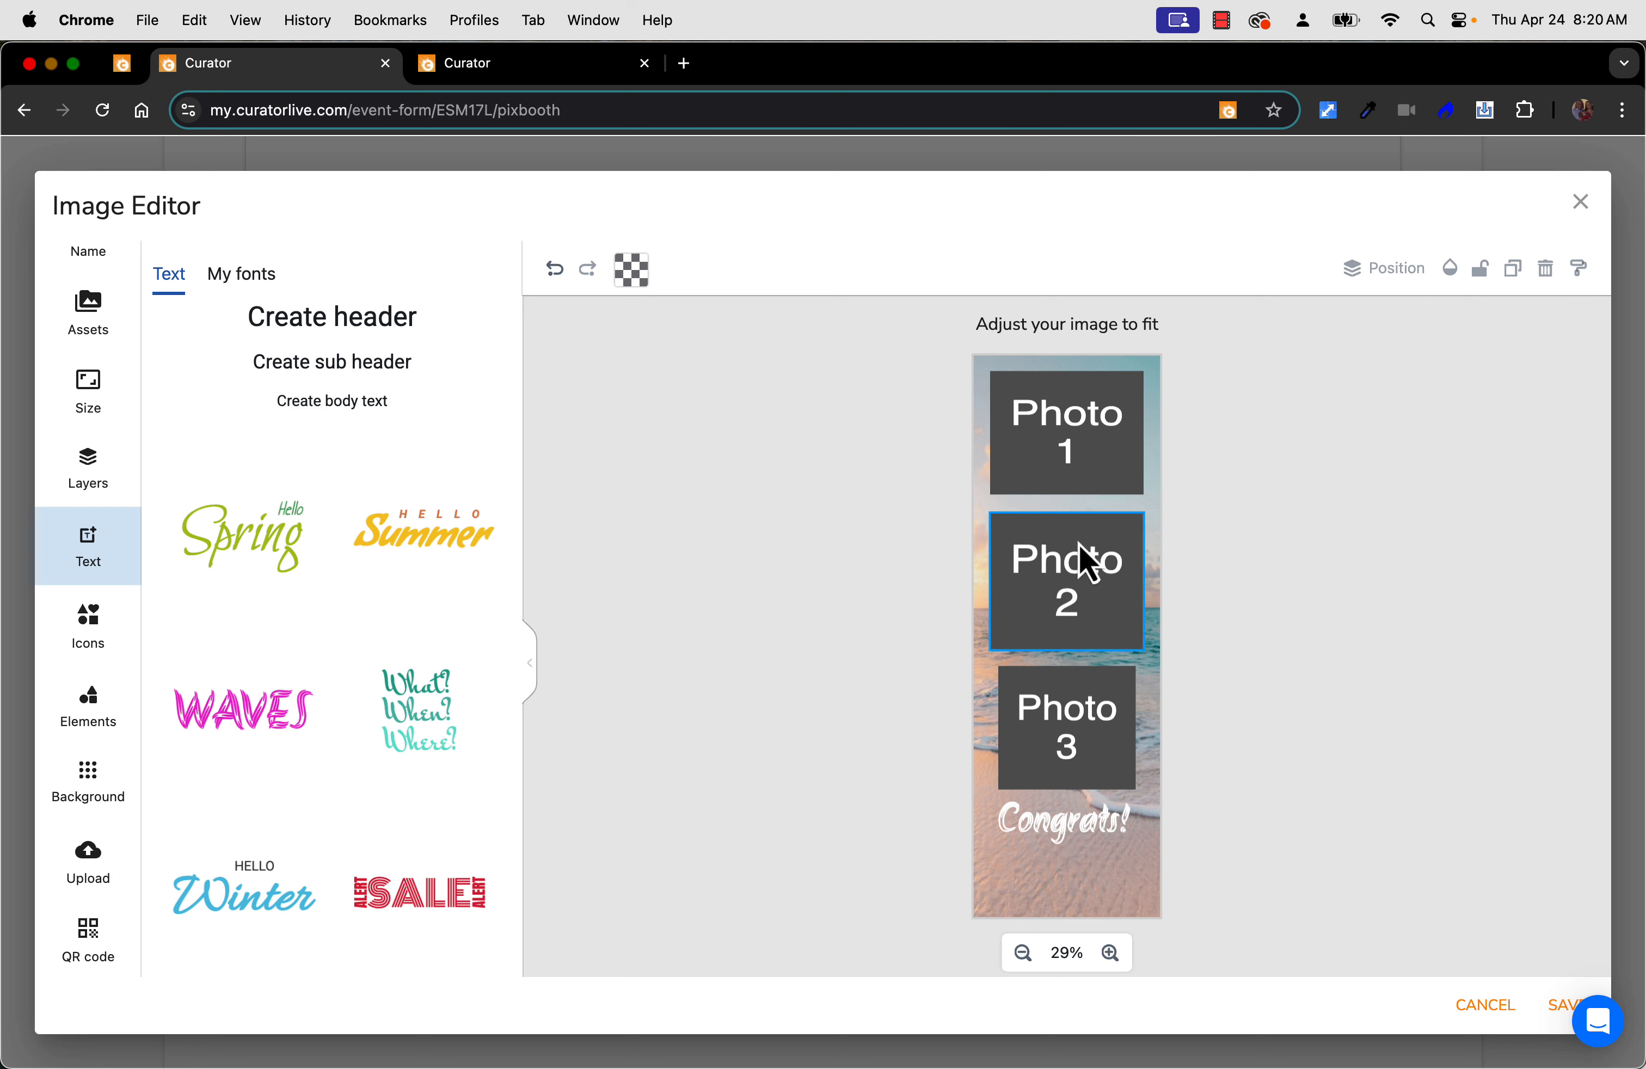
Widen Photo 3 on both sides to roughly match the width of the placeholders above it, and save the layout
left_click(1069, 737)
left_click_drag(1134, 730, 1138, 731)
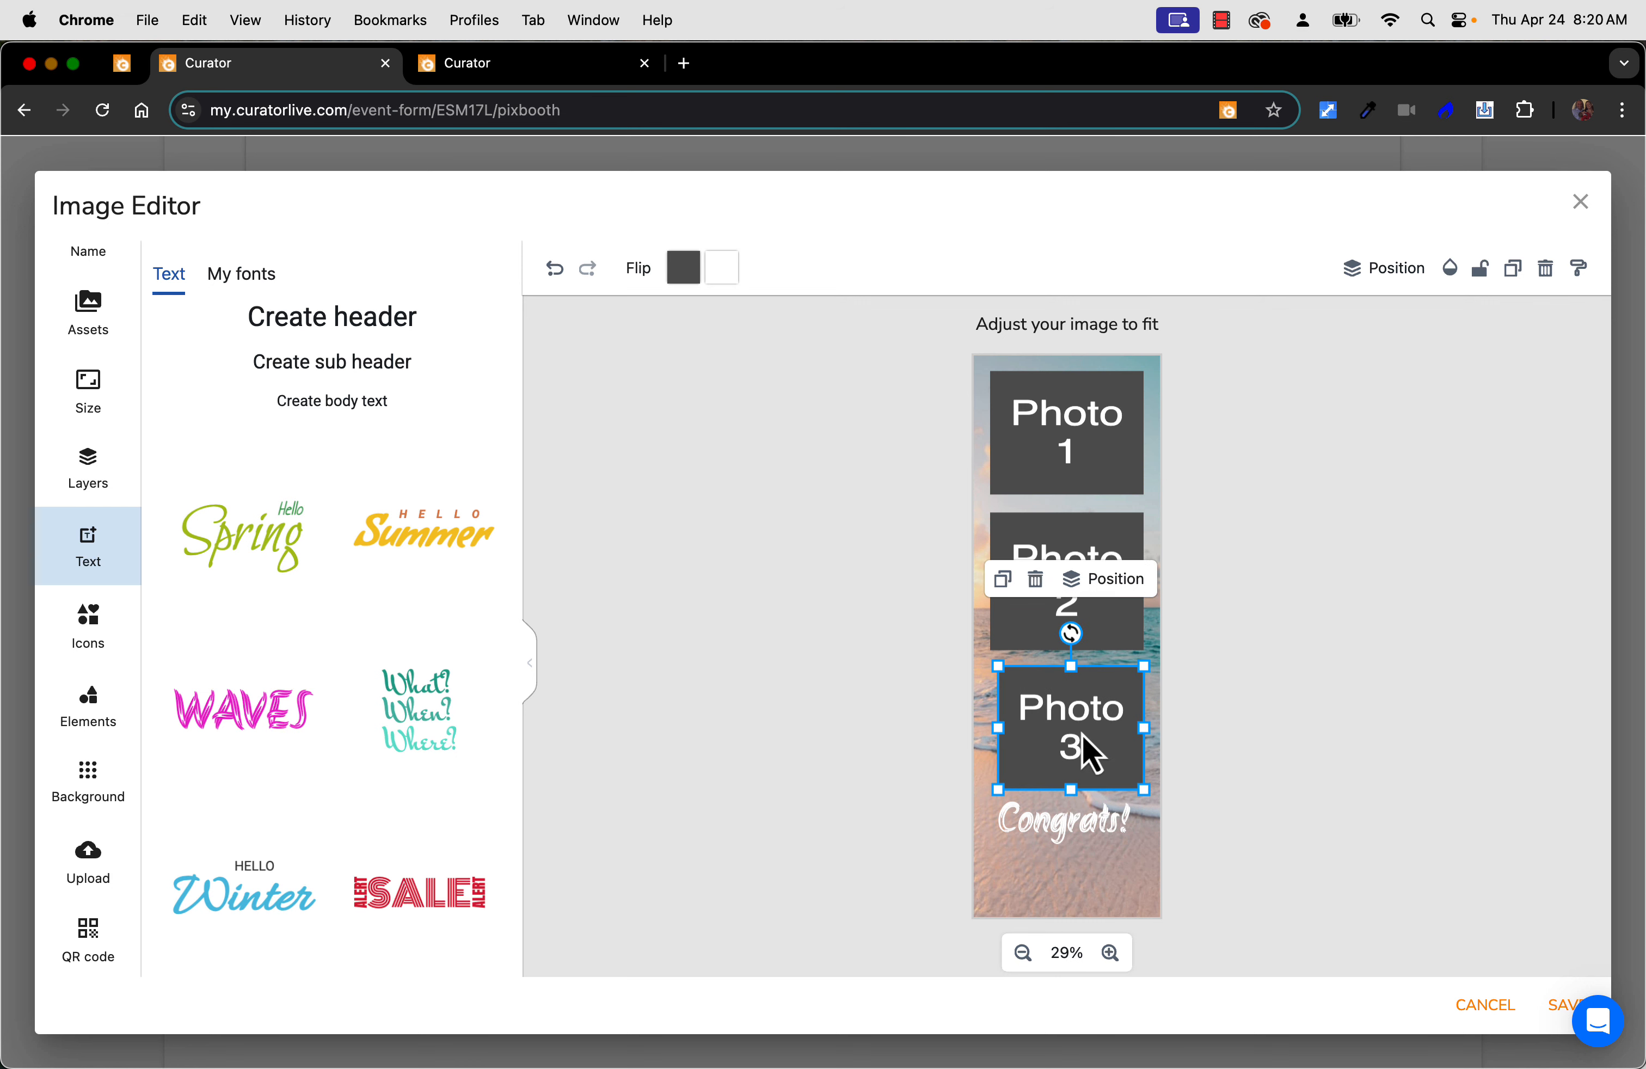
left_click_drag(996, 733, 992, 734)
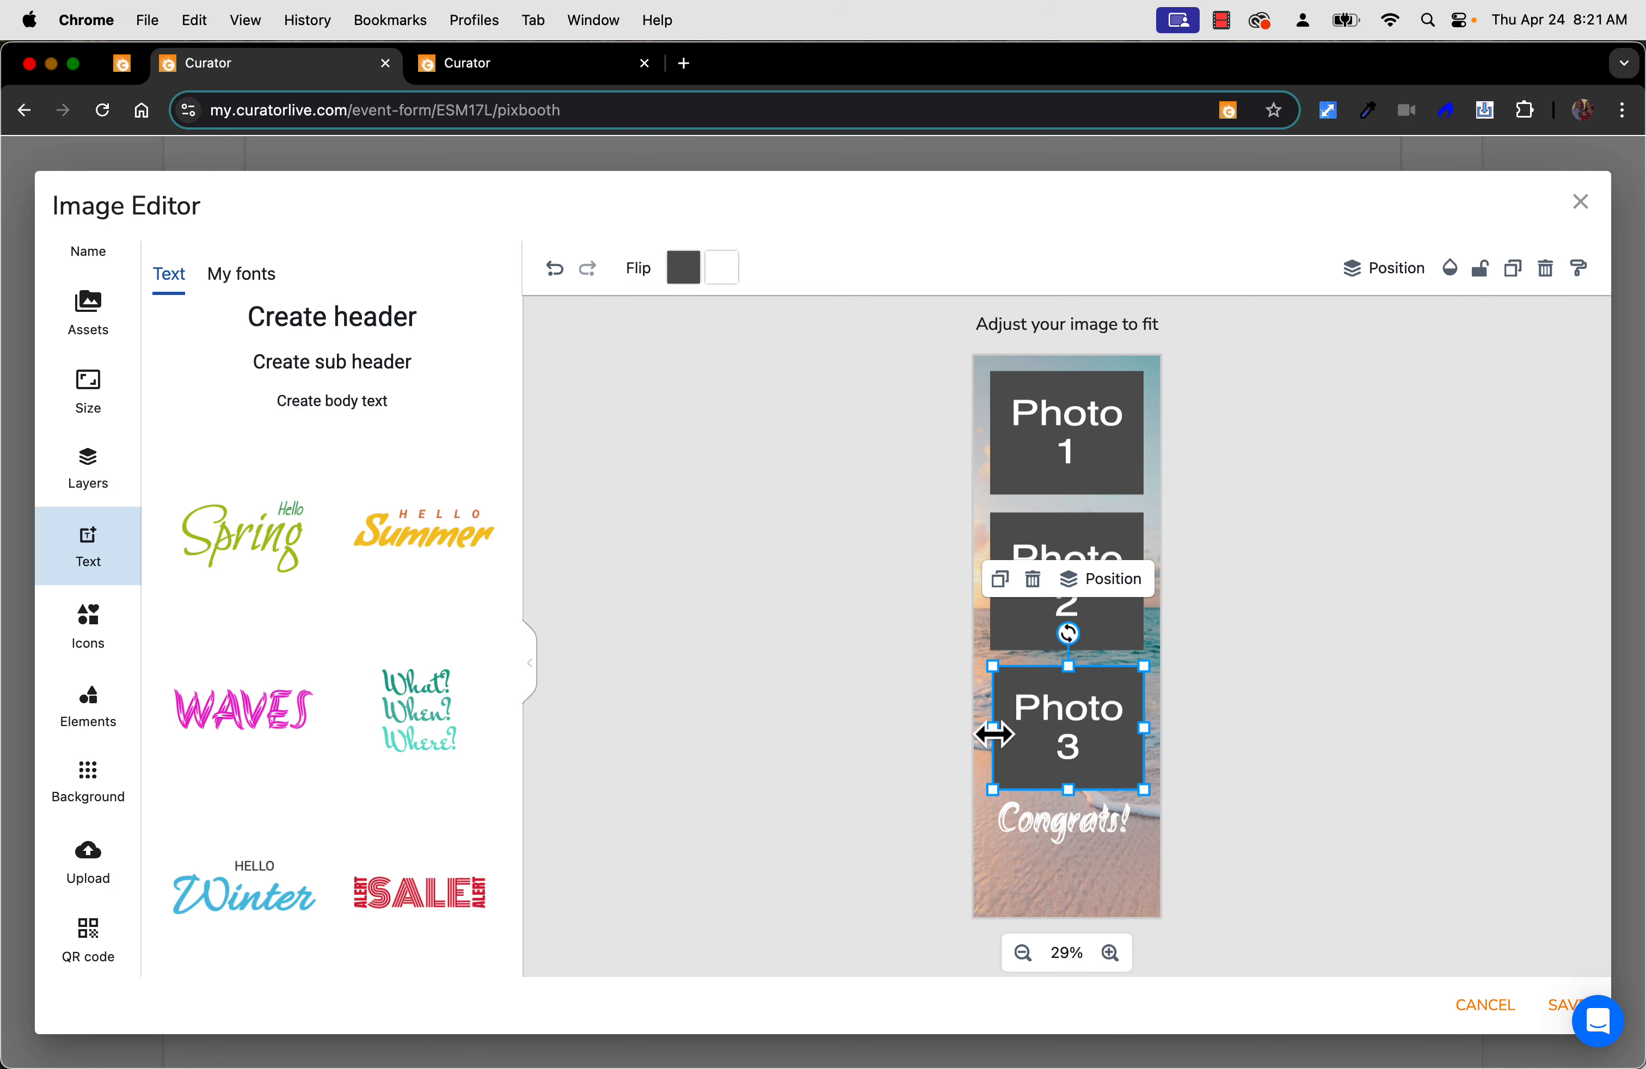
left_click(1318, 749)
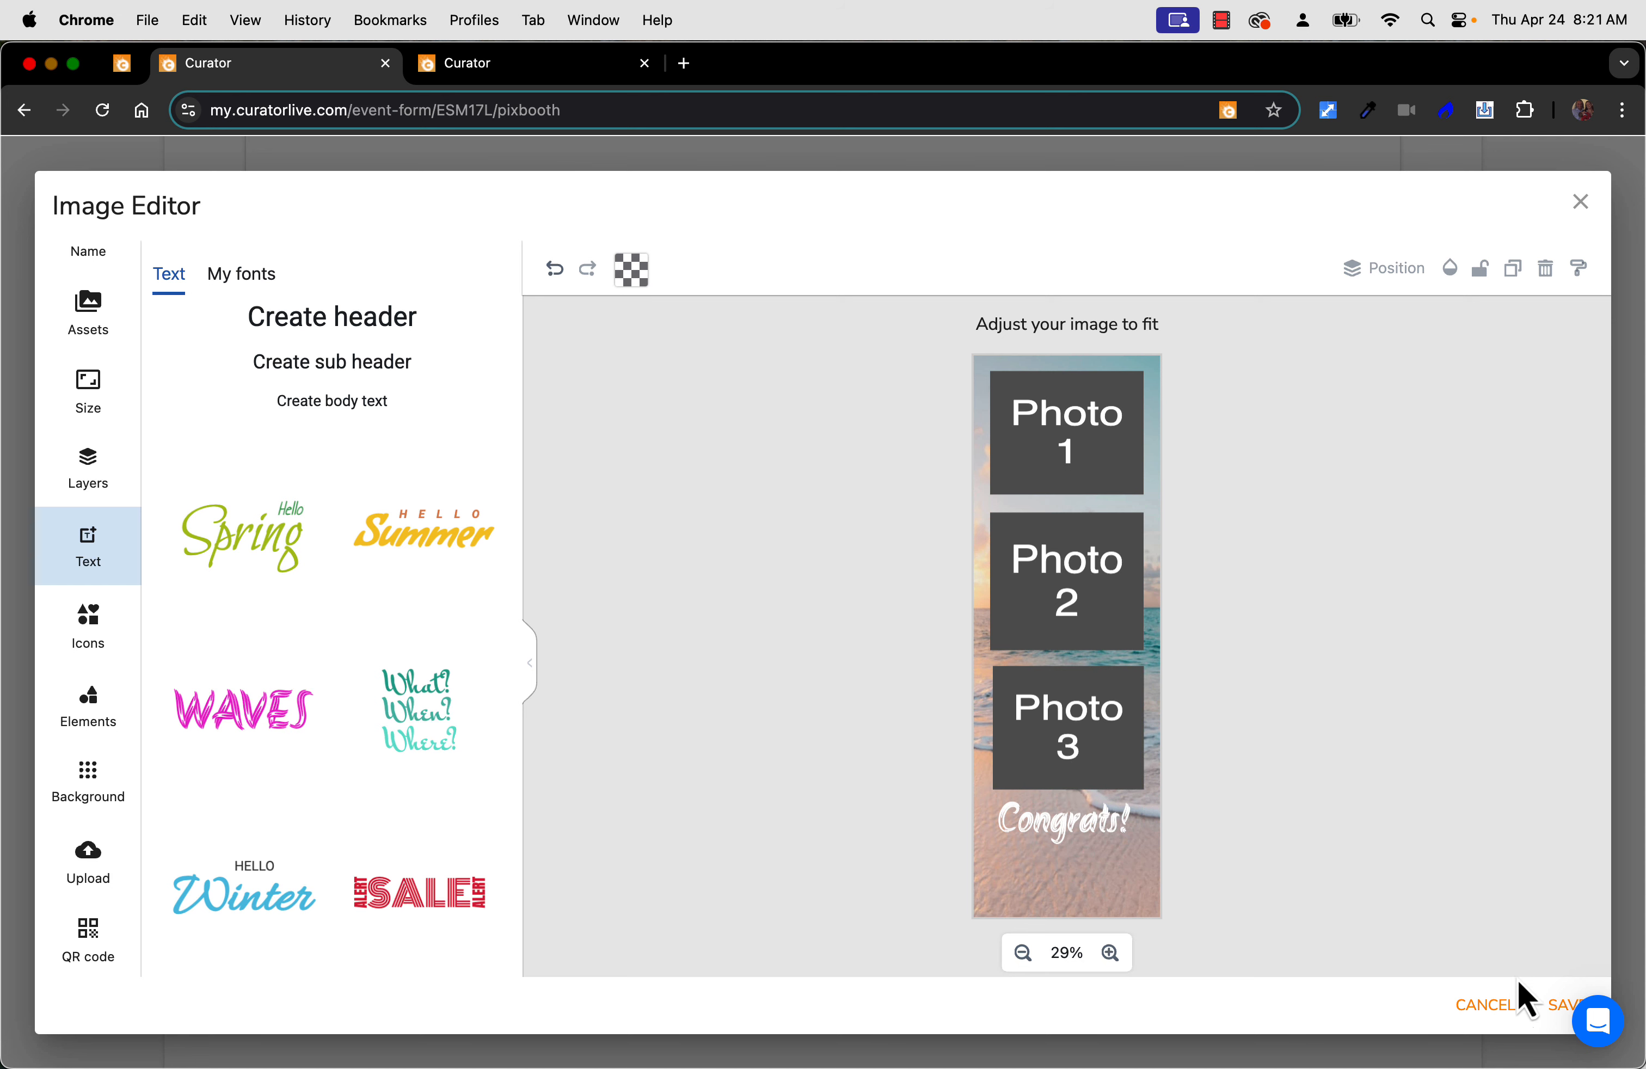
left_click(1547, 1003)
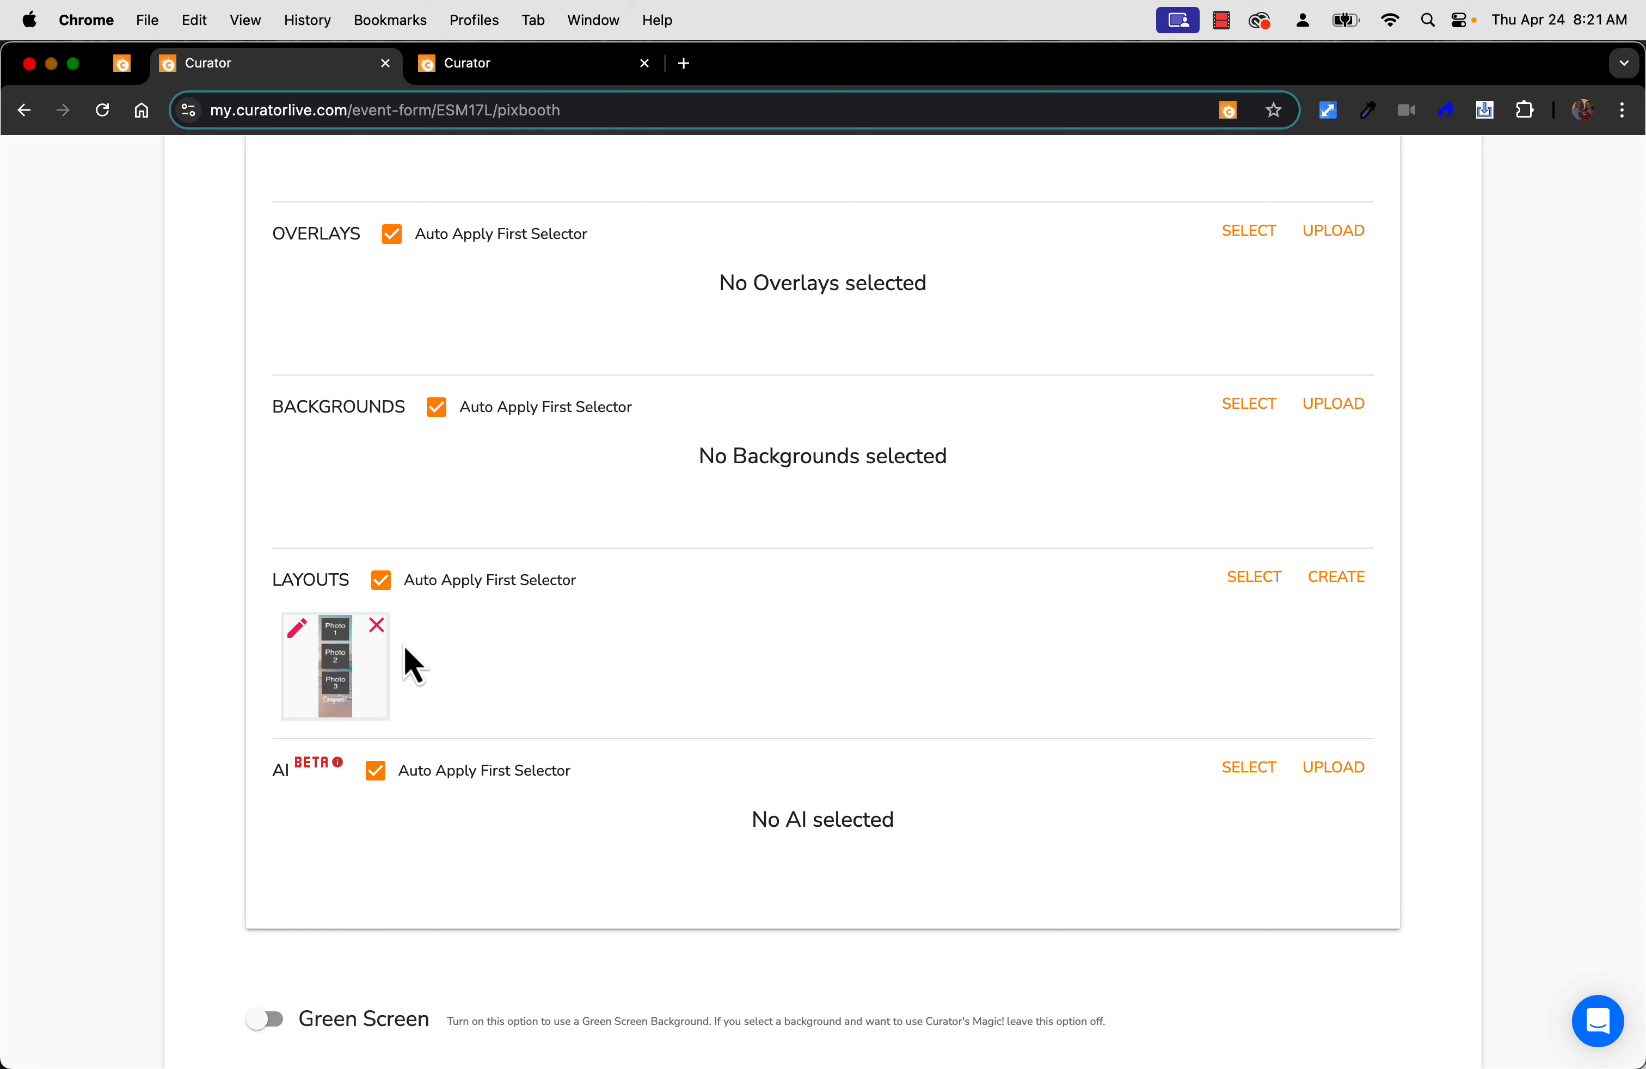
Review the Single/Multi Photo settings, and reopen the saved beach layout for editing to check it before closing it unchanged
scroll(404, 646, "up", 10)
scroll(413, 663, "up", 1)
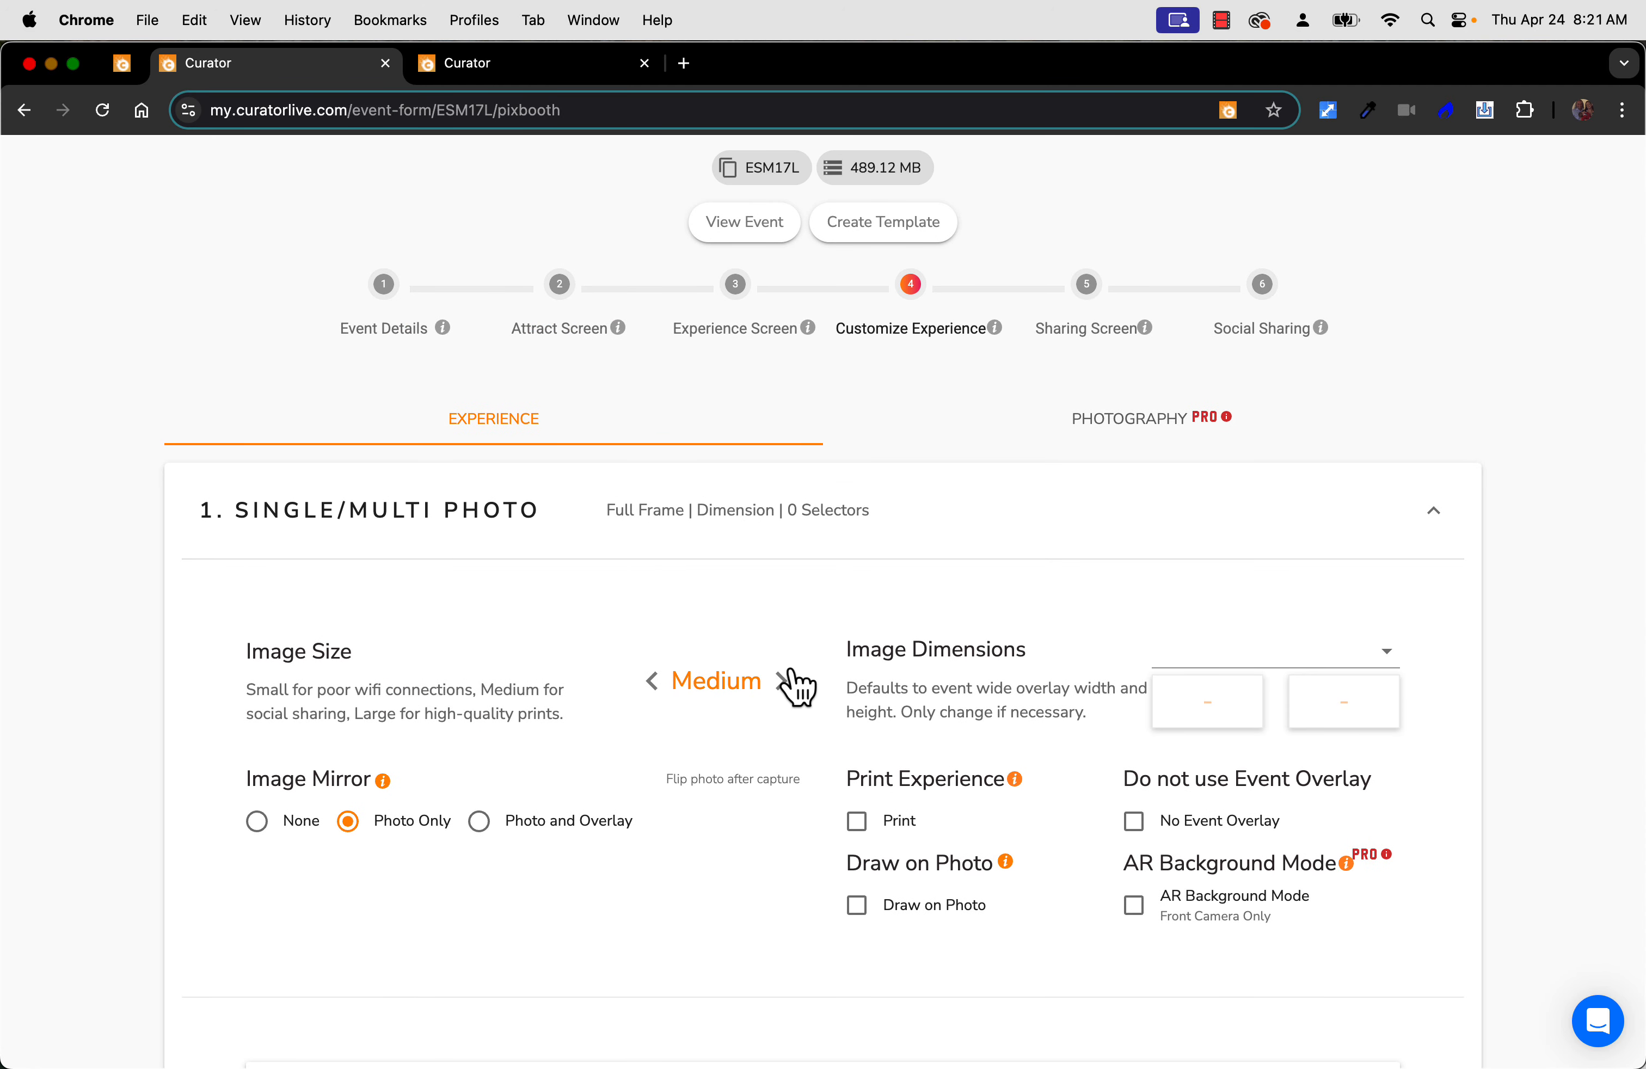
scroll(794, 683, "down", 15)
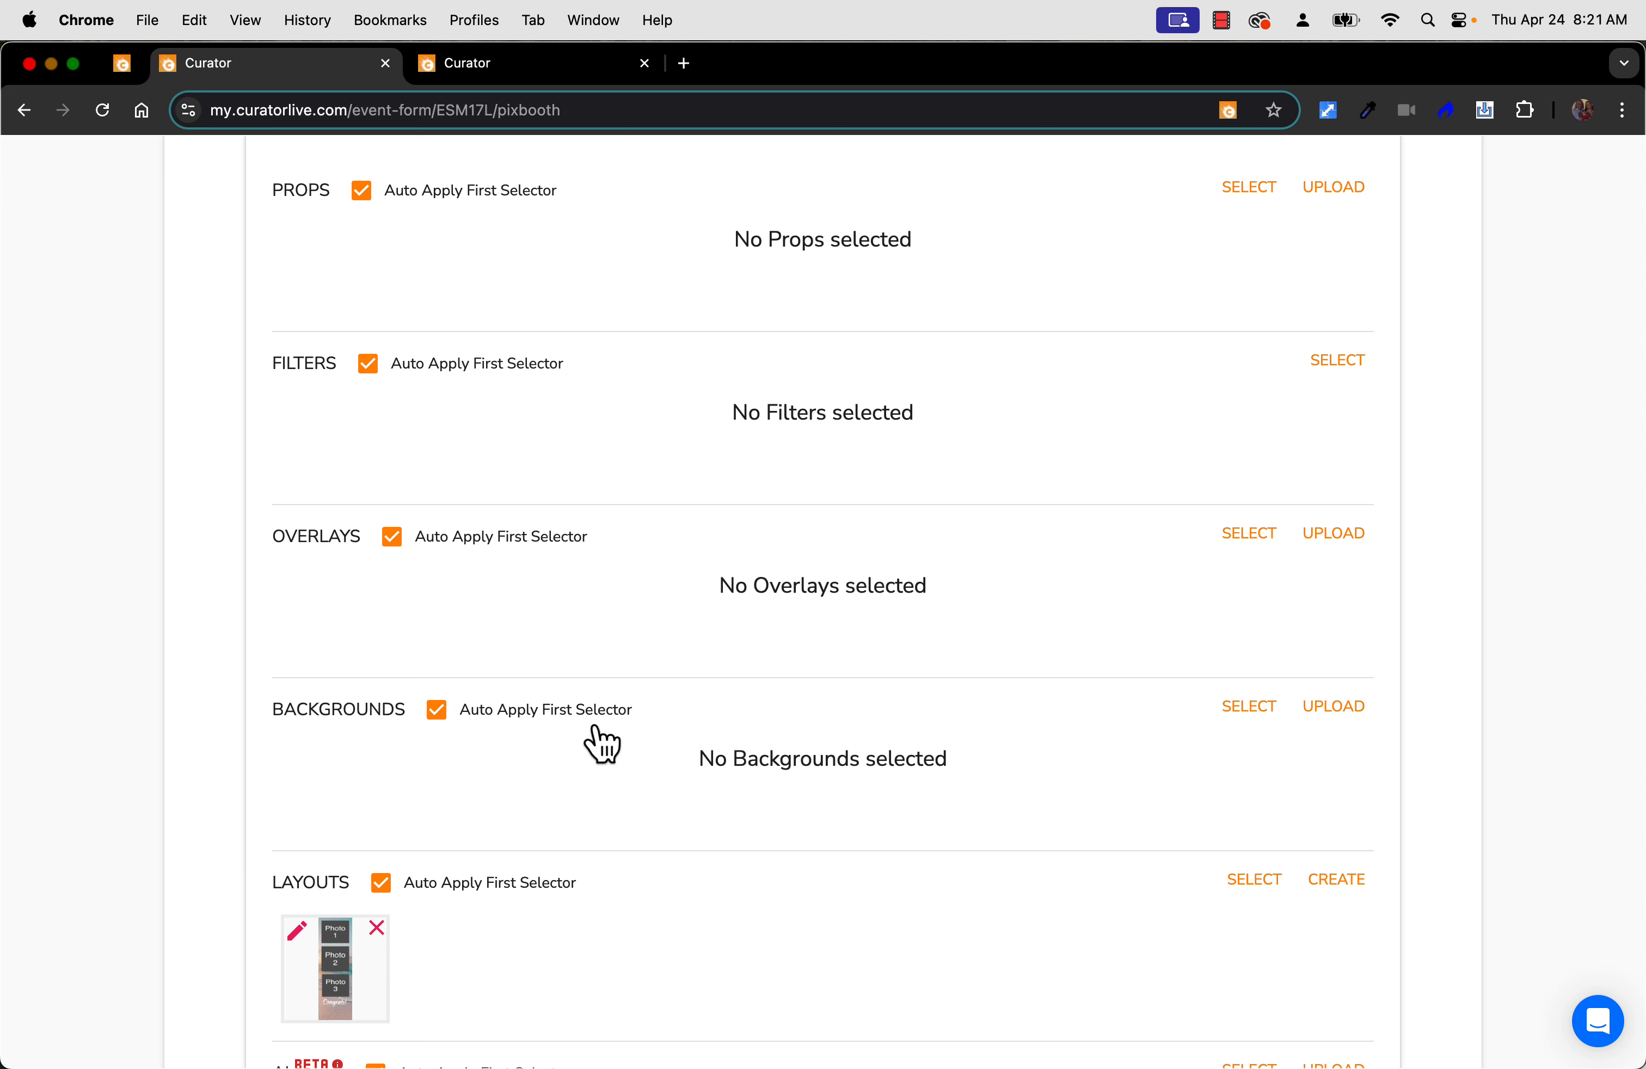
scroll(595, 743, "down", 5)
left_click(300, 597)
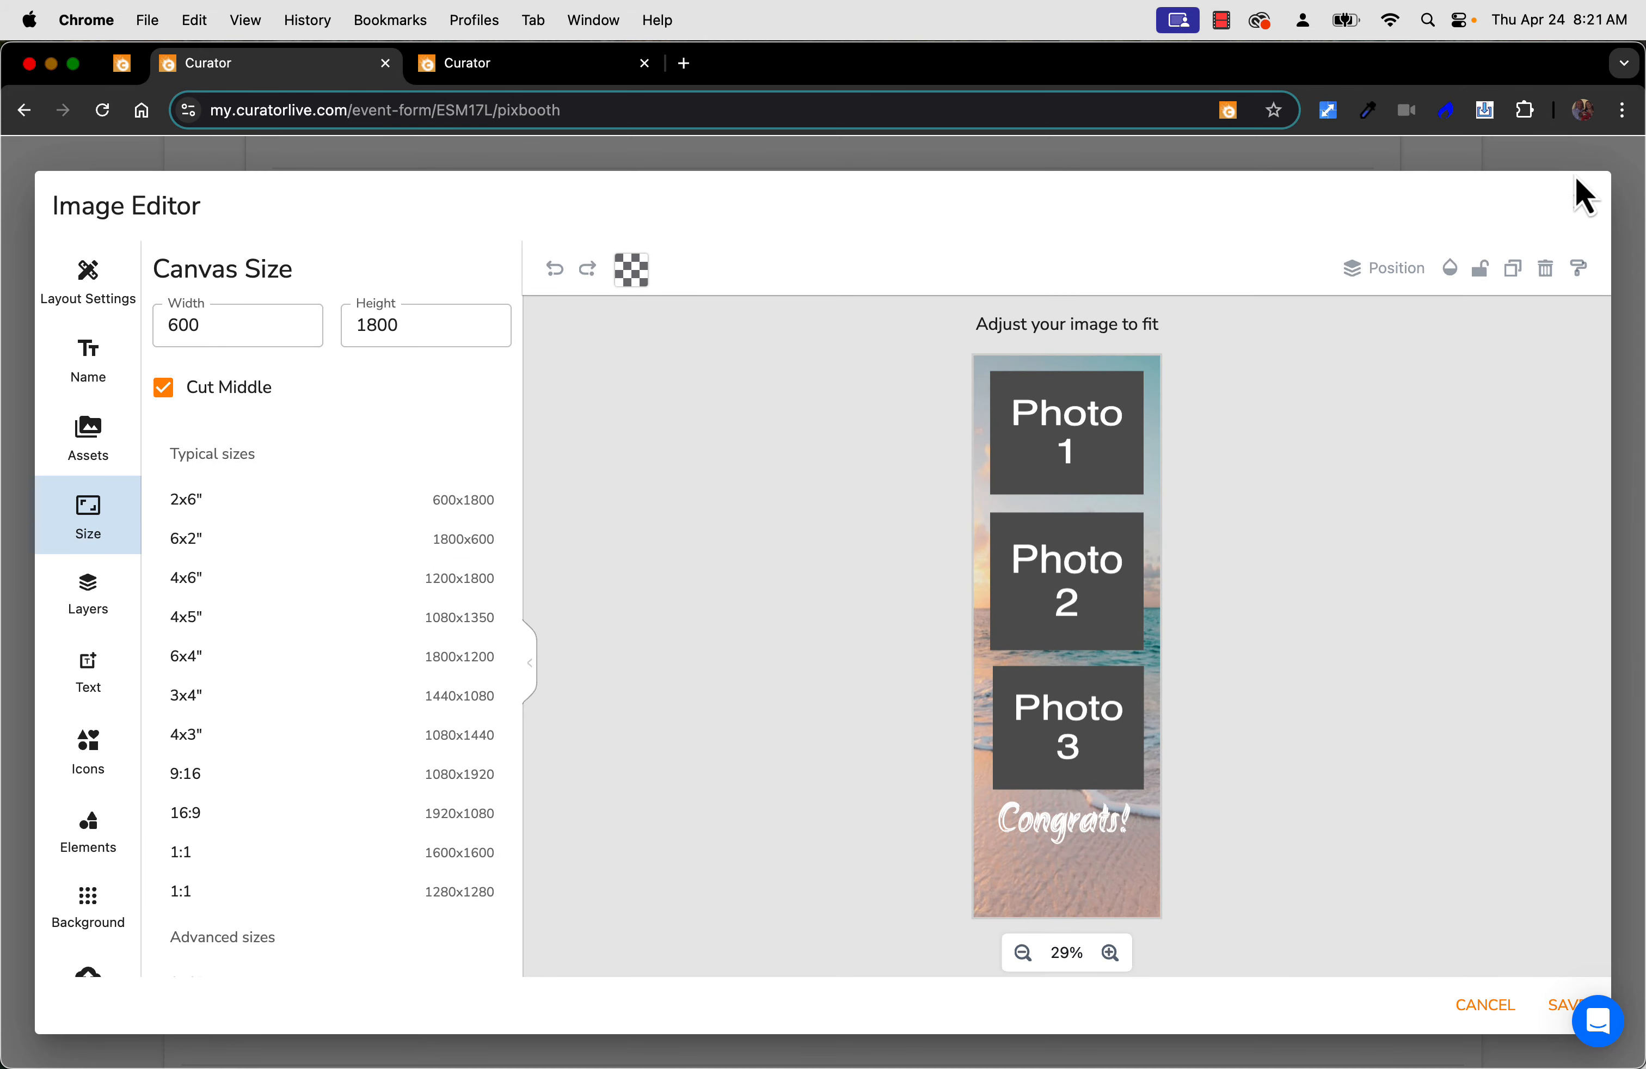
left_click(1580, 202)
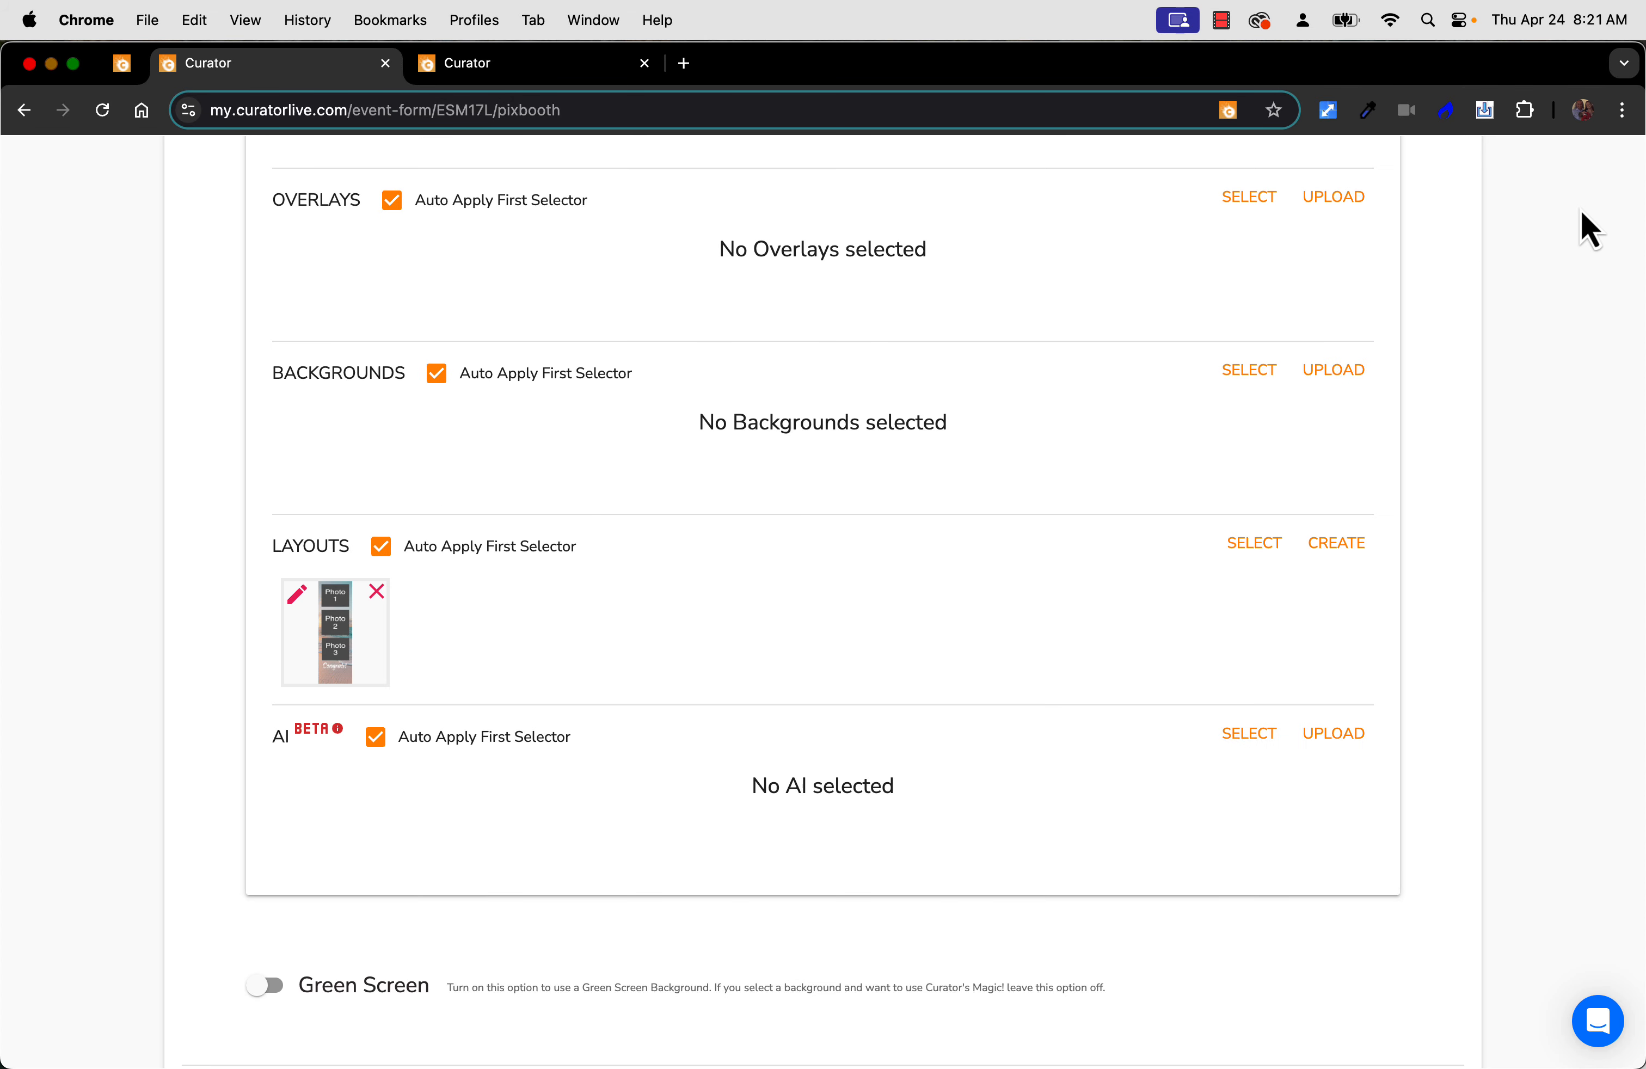
Duplicate Curator's pink Happy Easter Everyone! 2x6" layout from the layout library and save the copy to the experience
left_click(1268, 529)
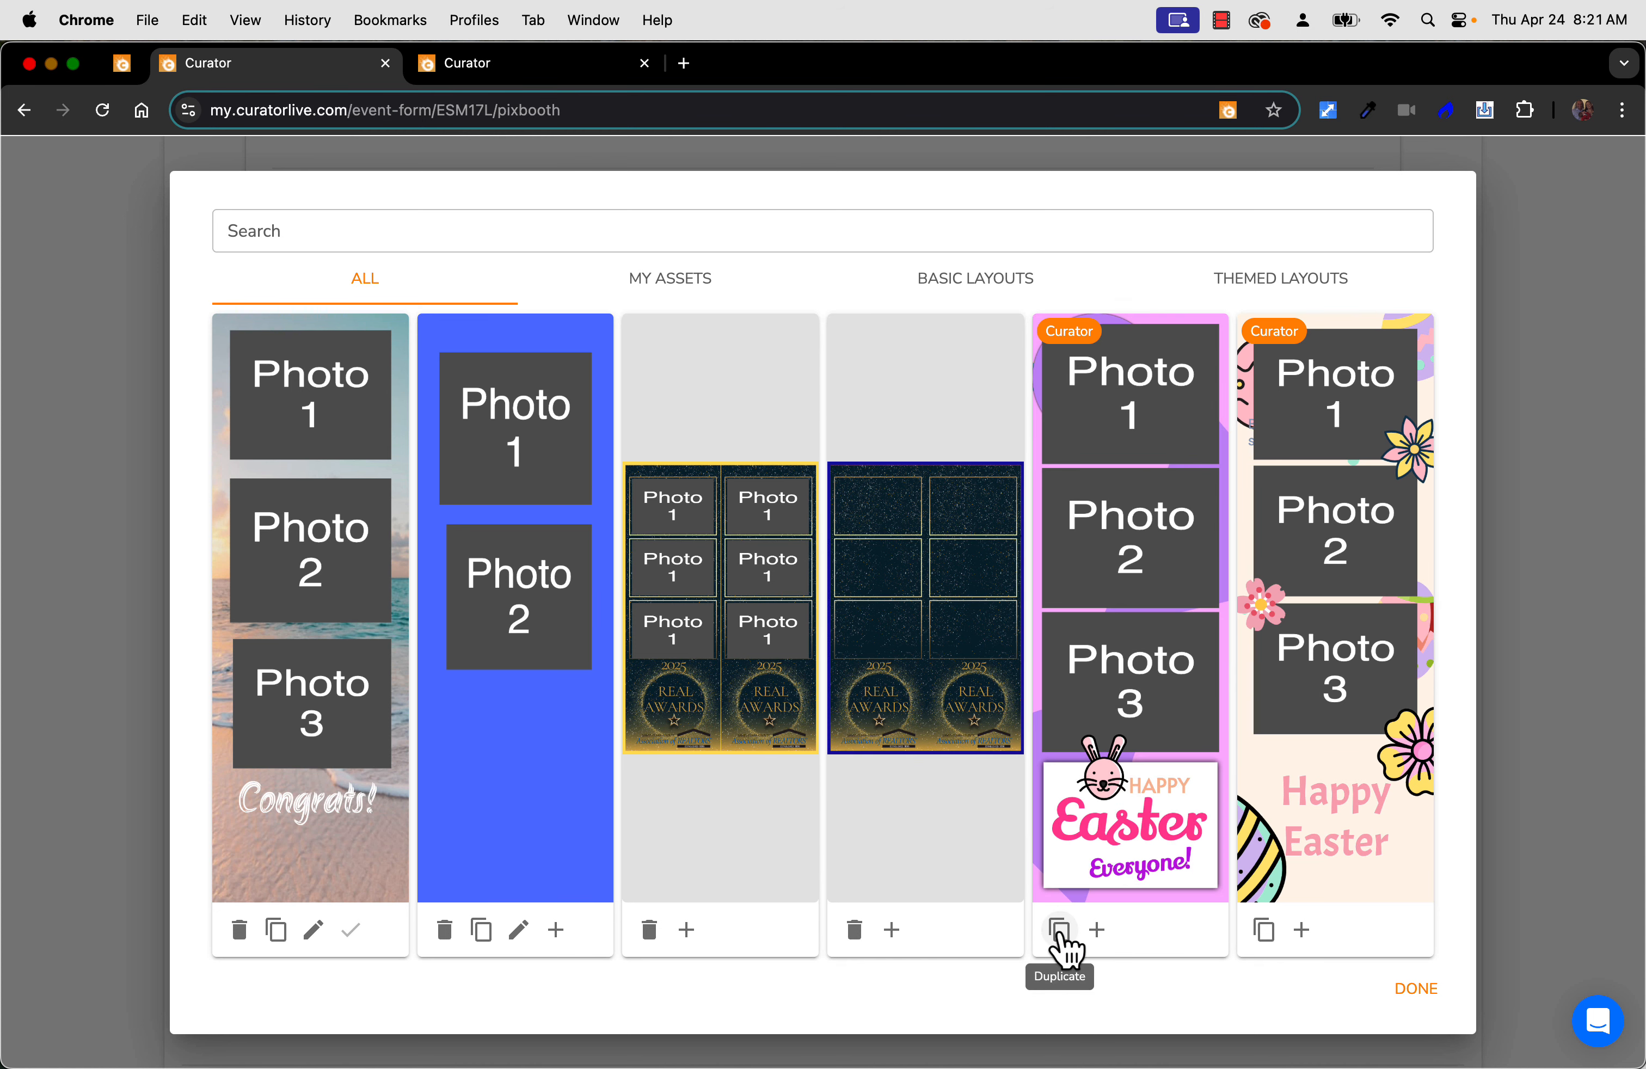
left_click(1059, 933)
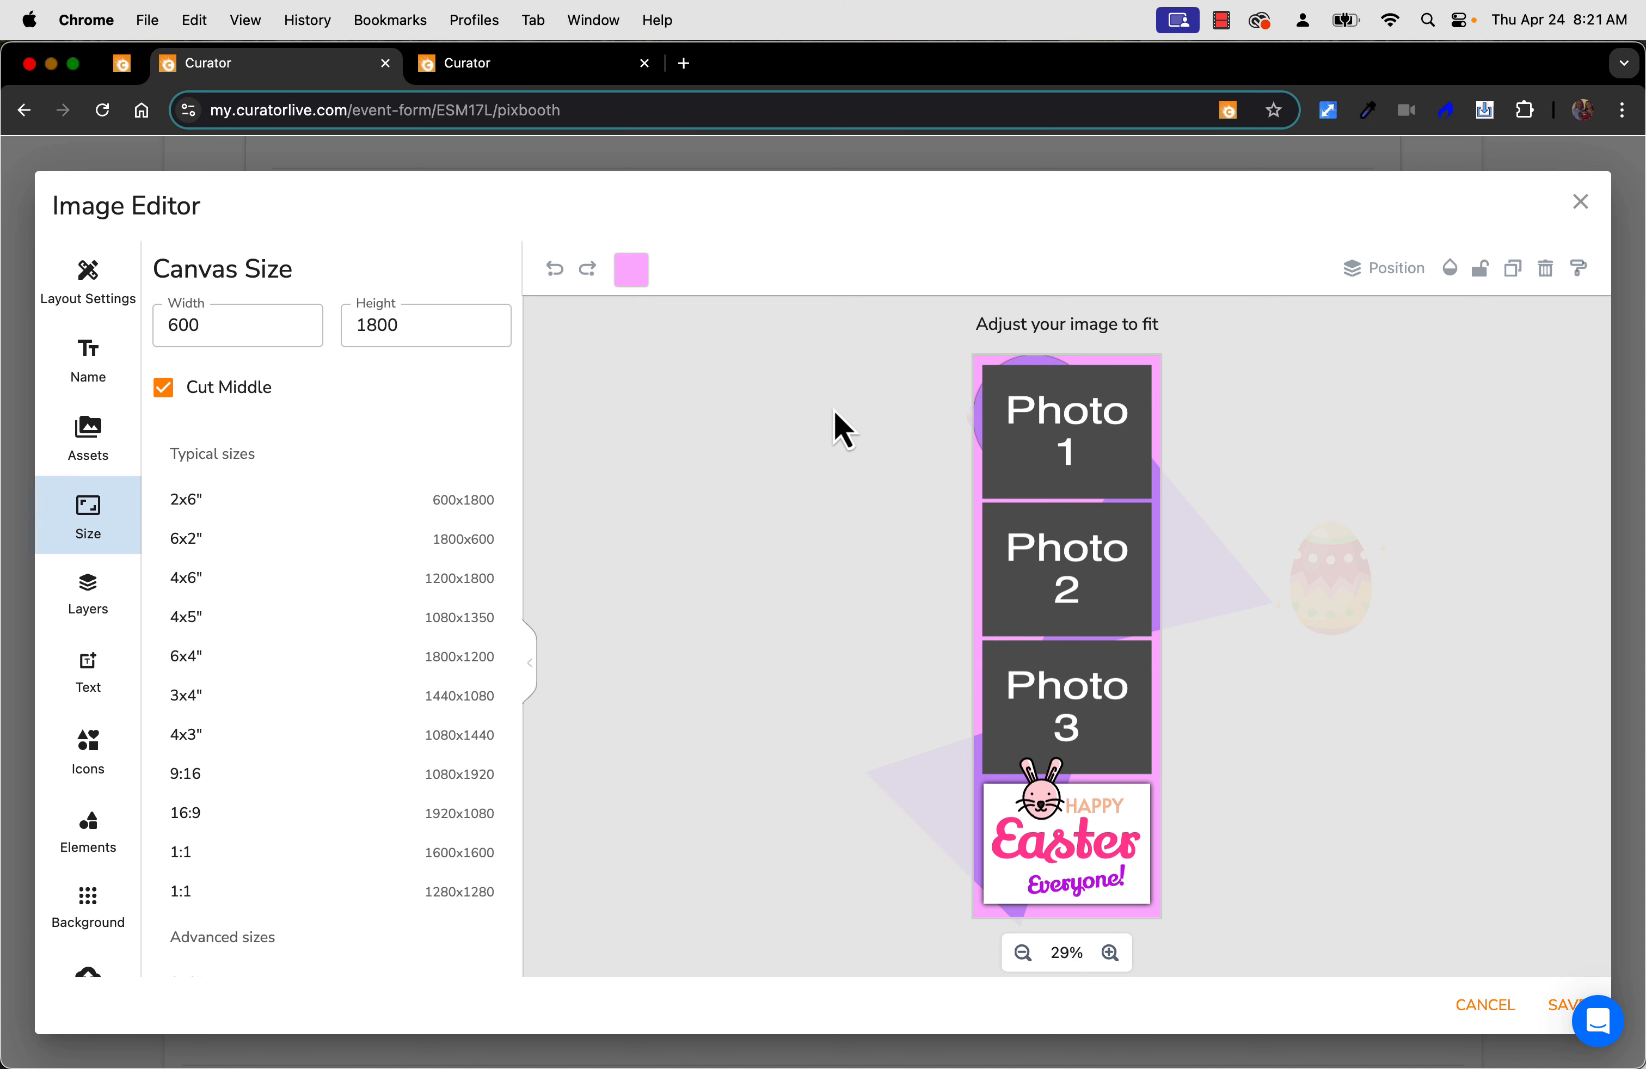
left_click(1066, 839)
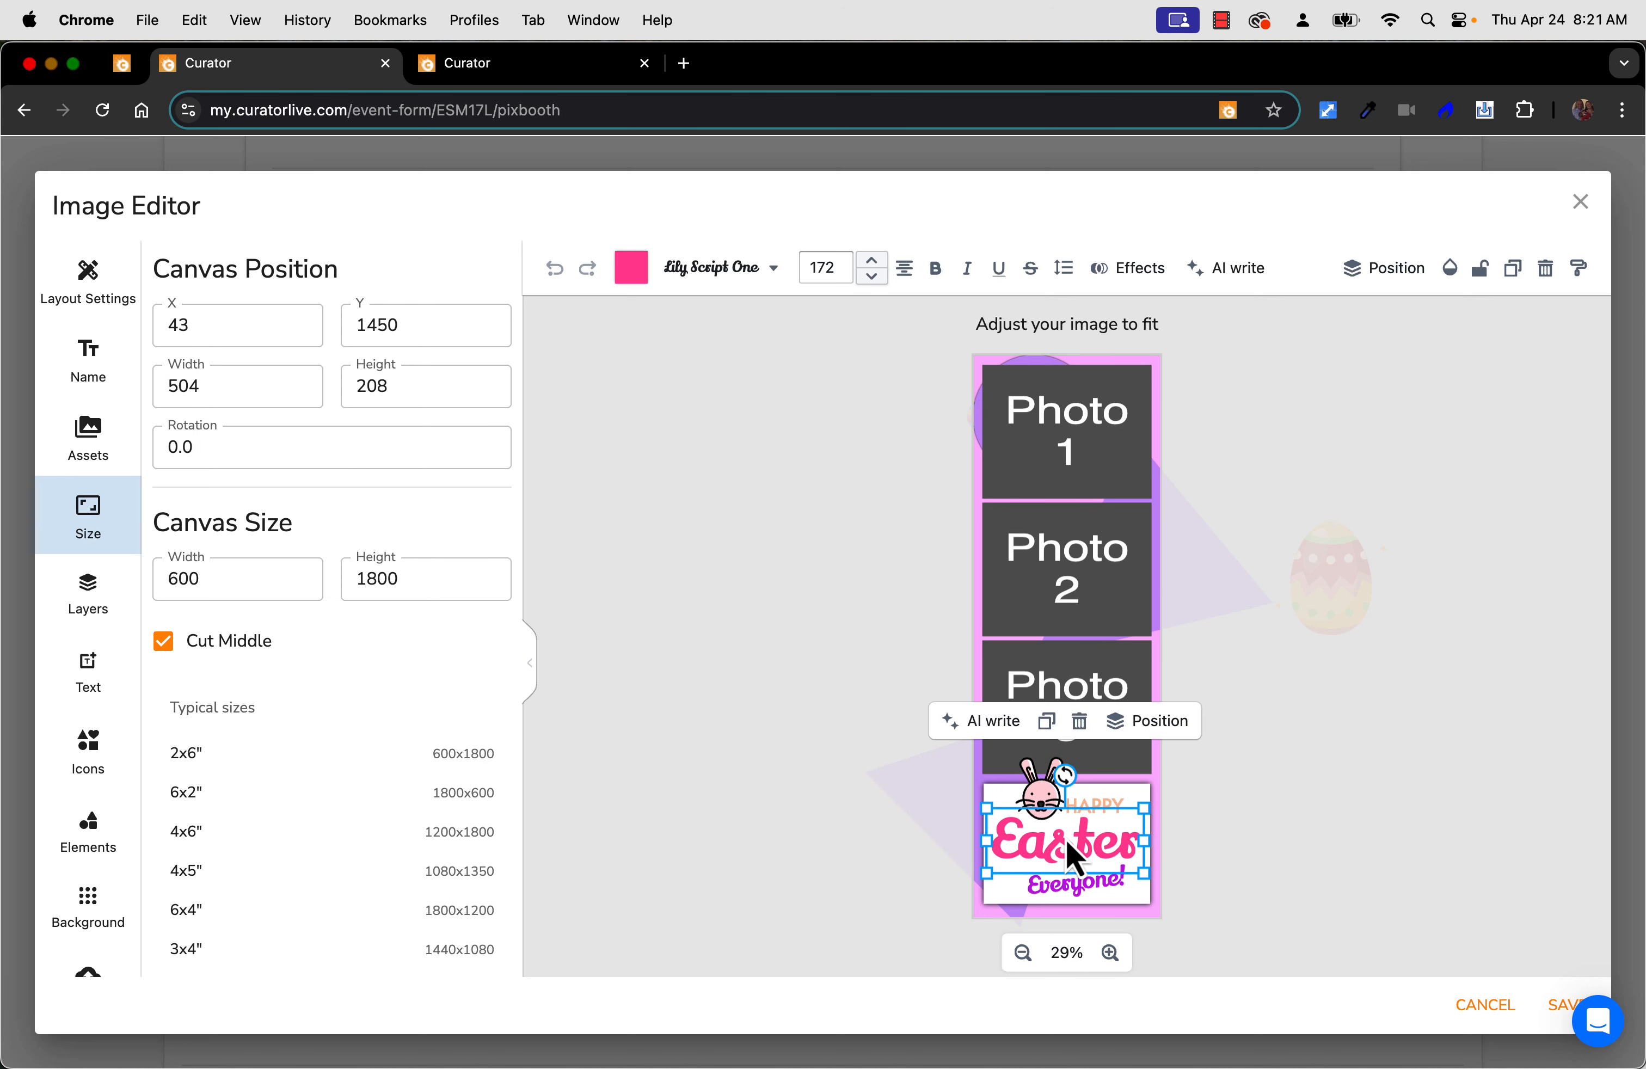
double_click(1066, 839)
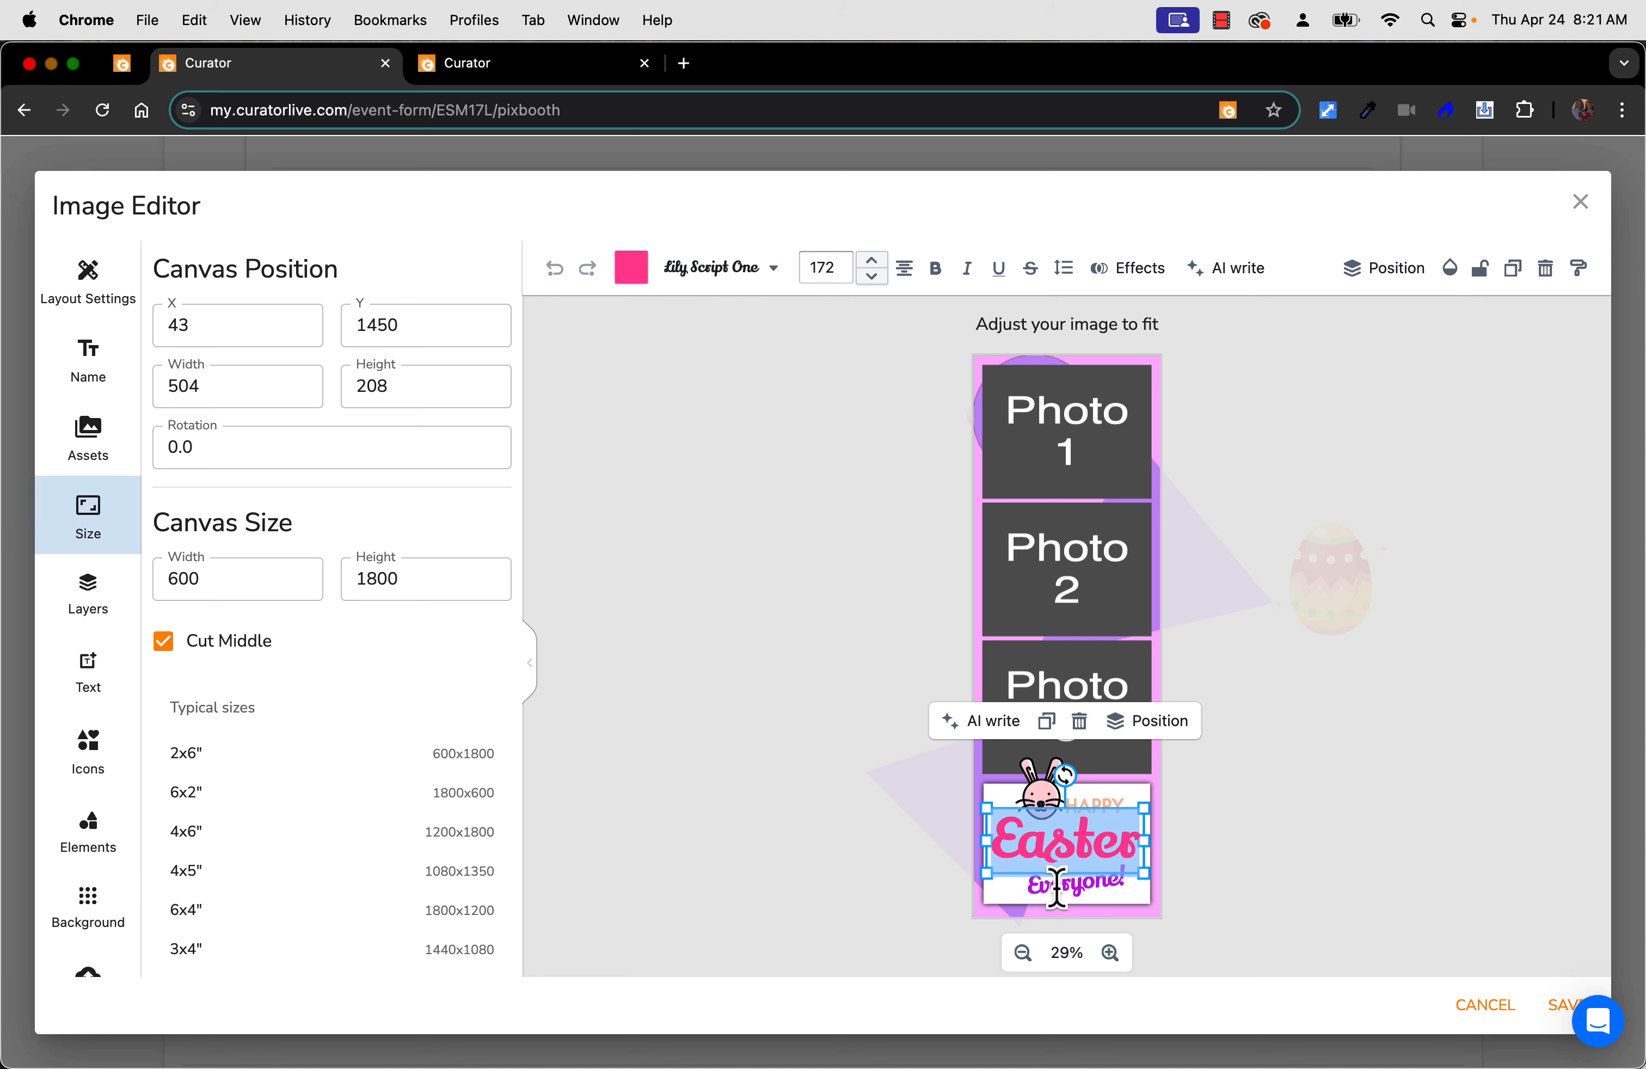
left_click(1076, 581)
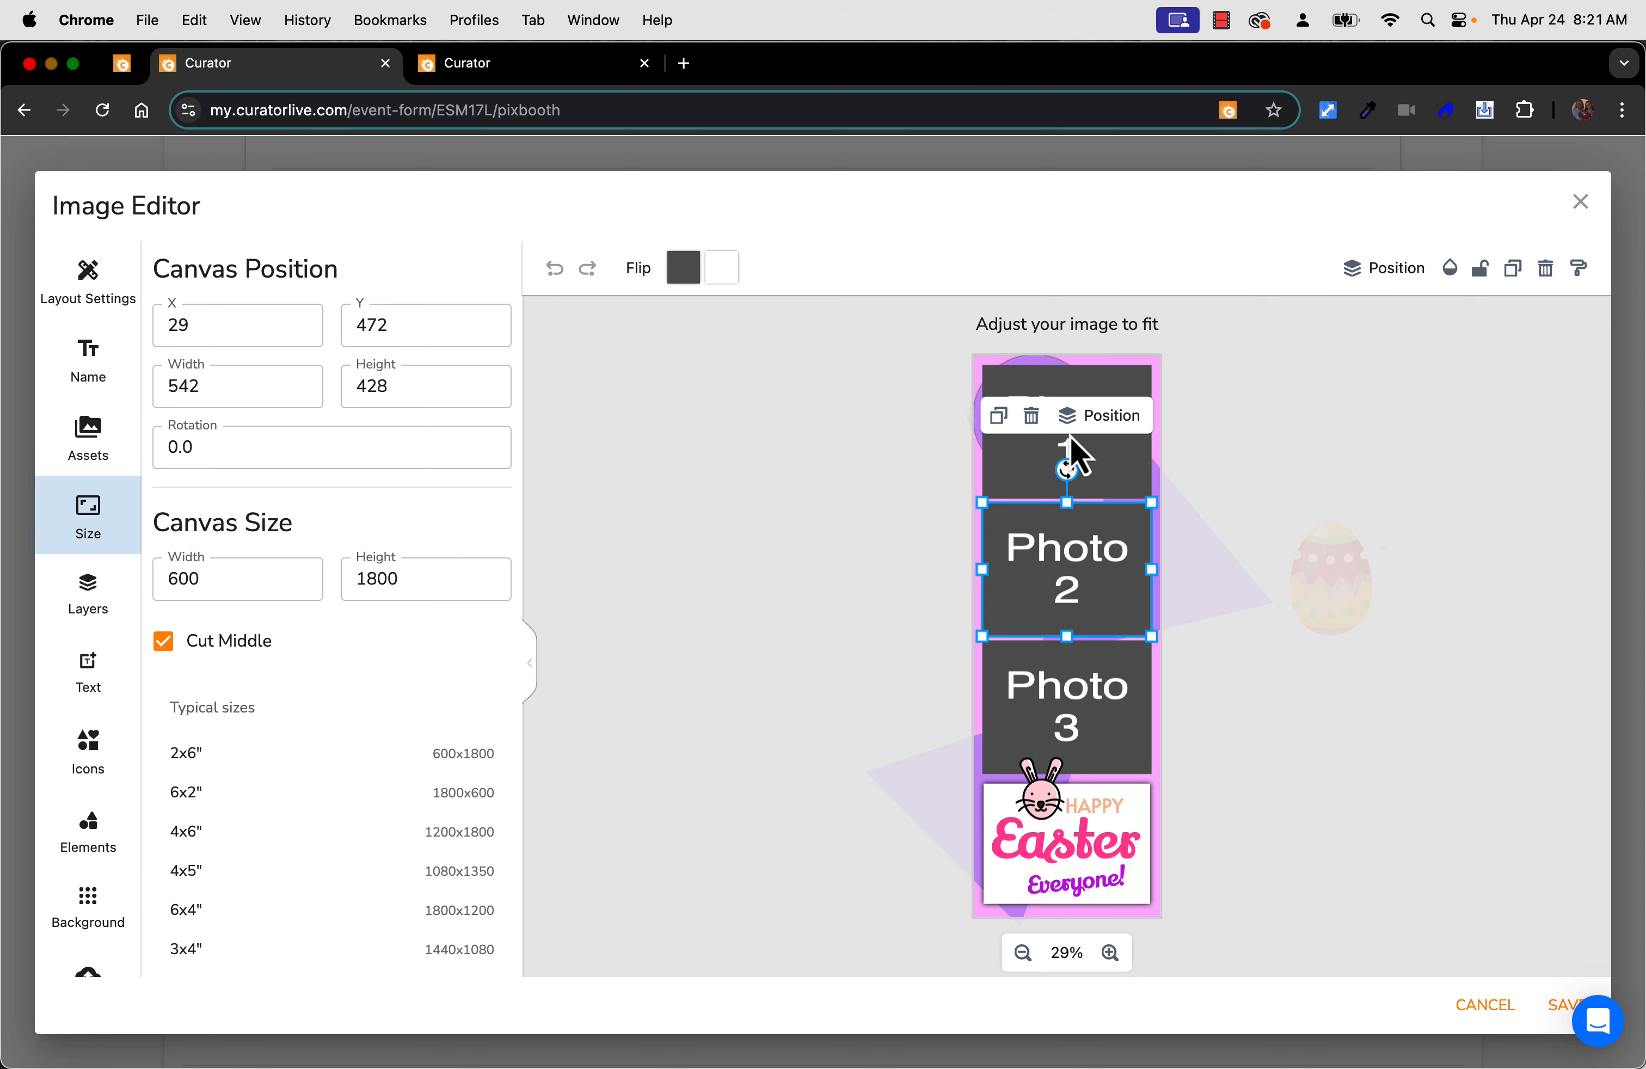
left_click(1546, 1005)
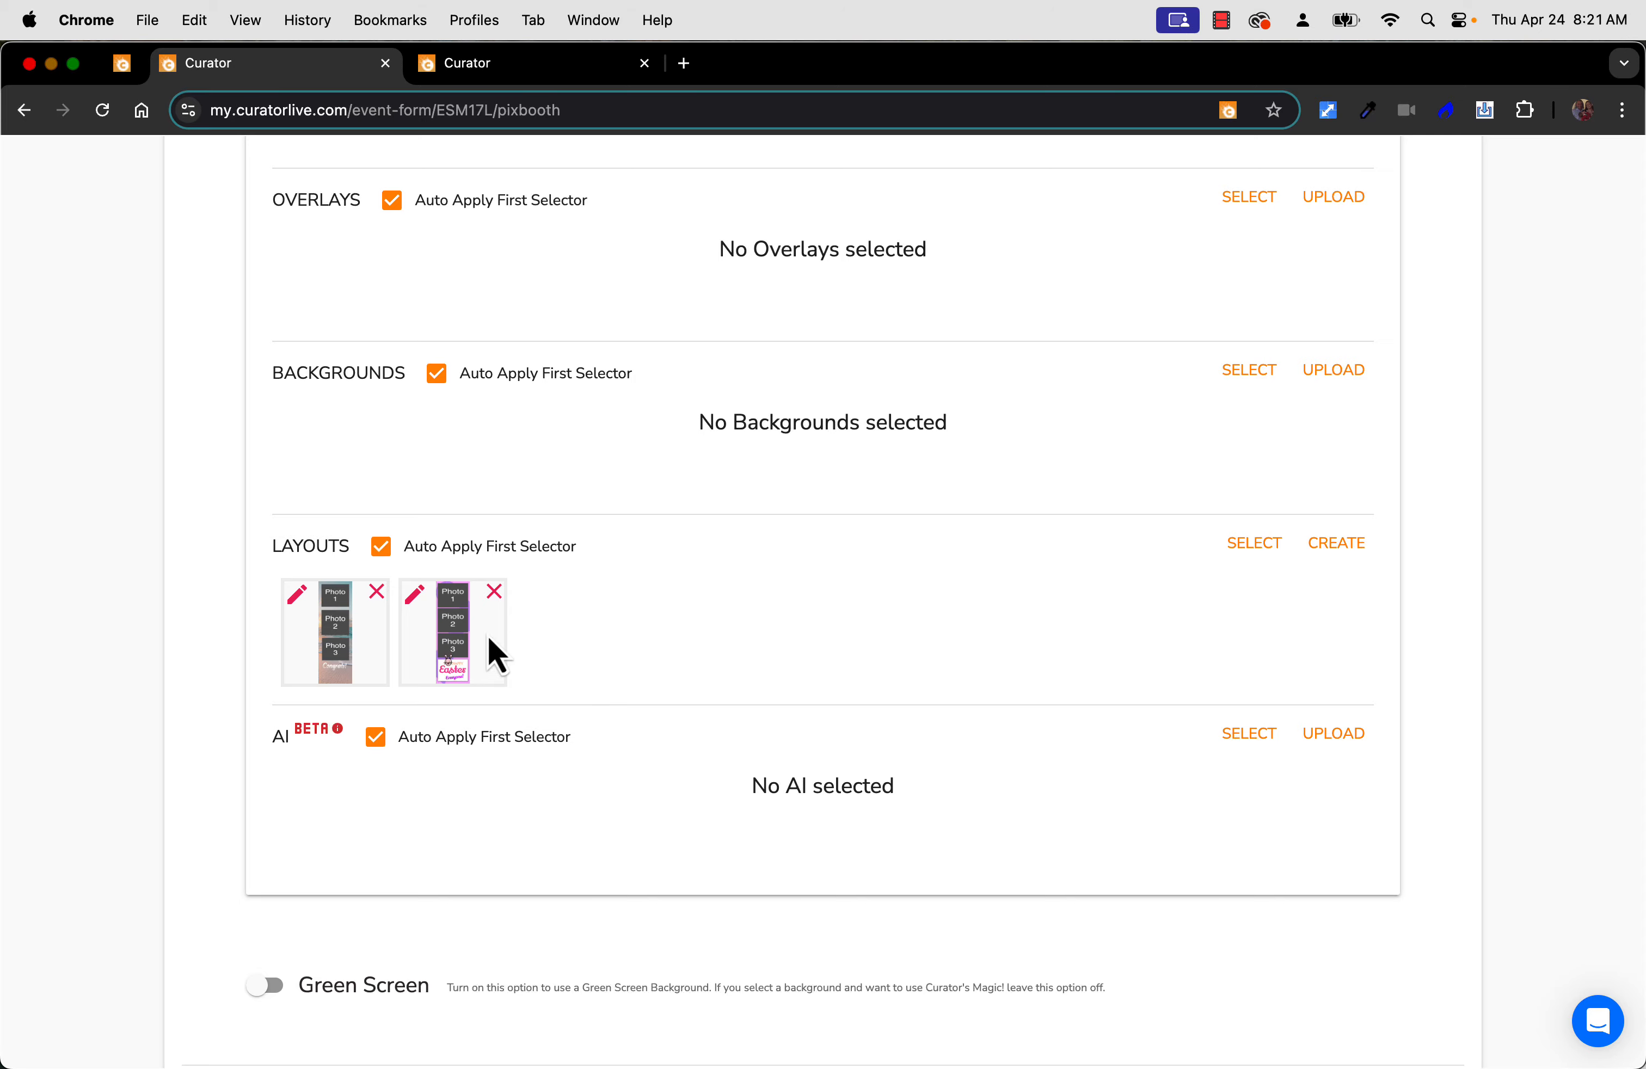
Duplicate Curator's single-photo Congrats! layout from the layout library to inspect its Photo 1 placeholder, and close it without saving
right_click(1245, 561)
left_click(1235, 554)
left_click(1233, 542)
scroll(996, 654, "down", 10)
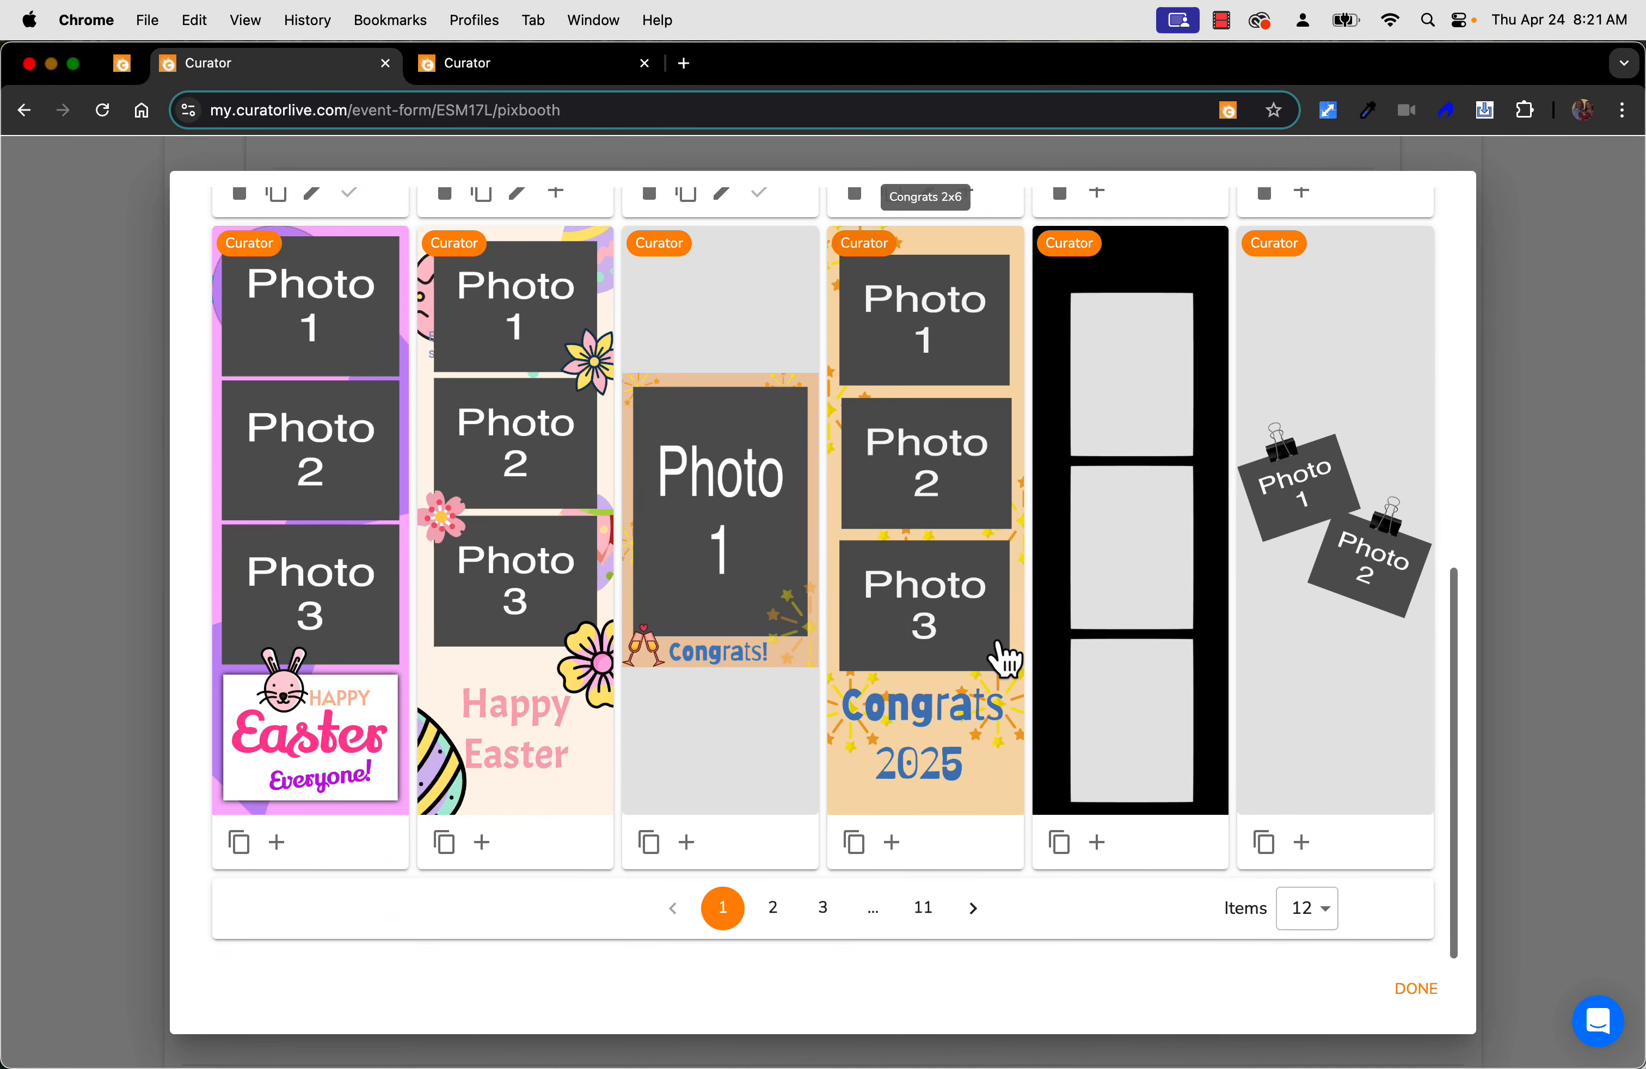
left_click(650, 851)
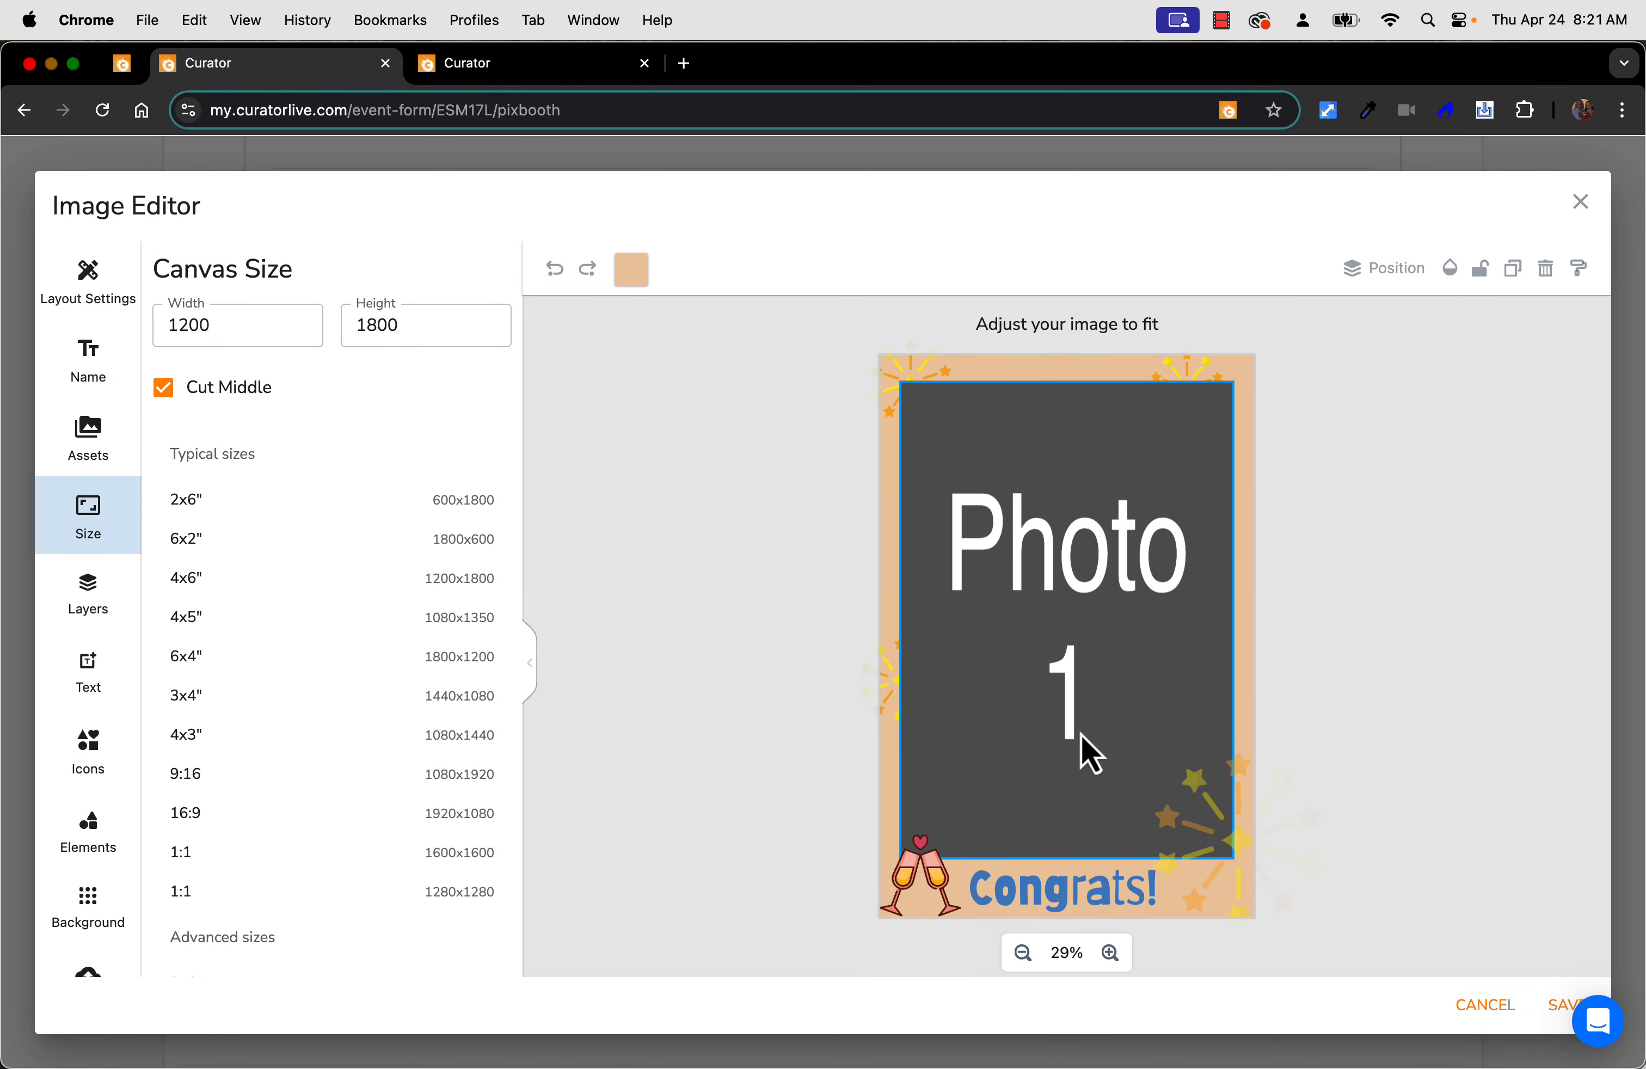
left_click(1135, 512)
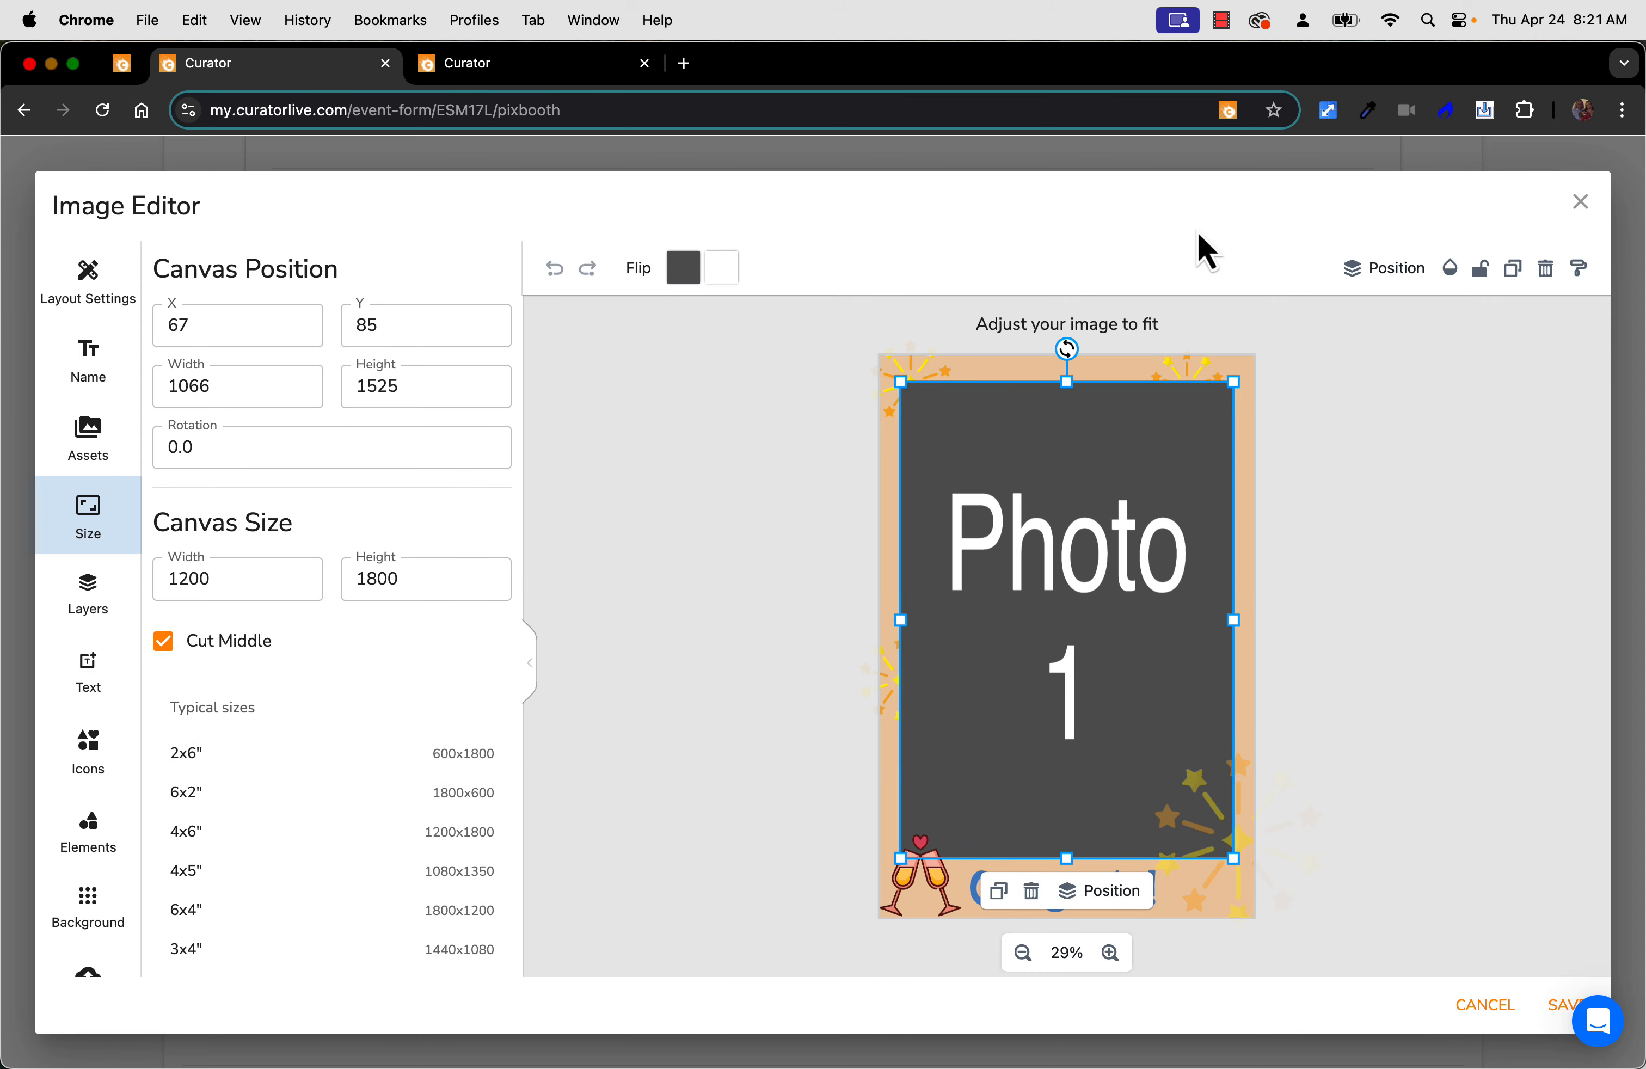
left_click(1579, 202)
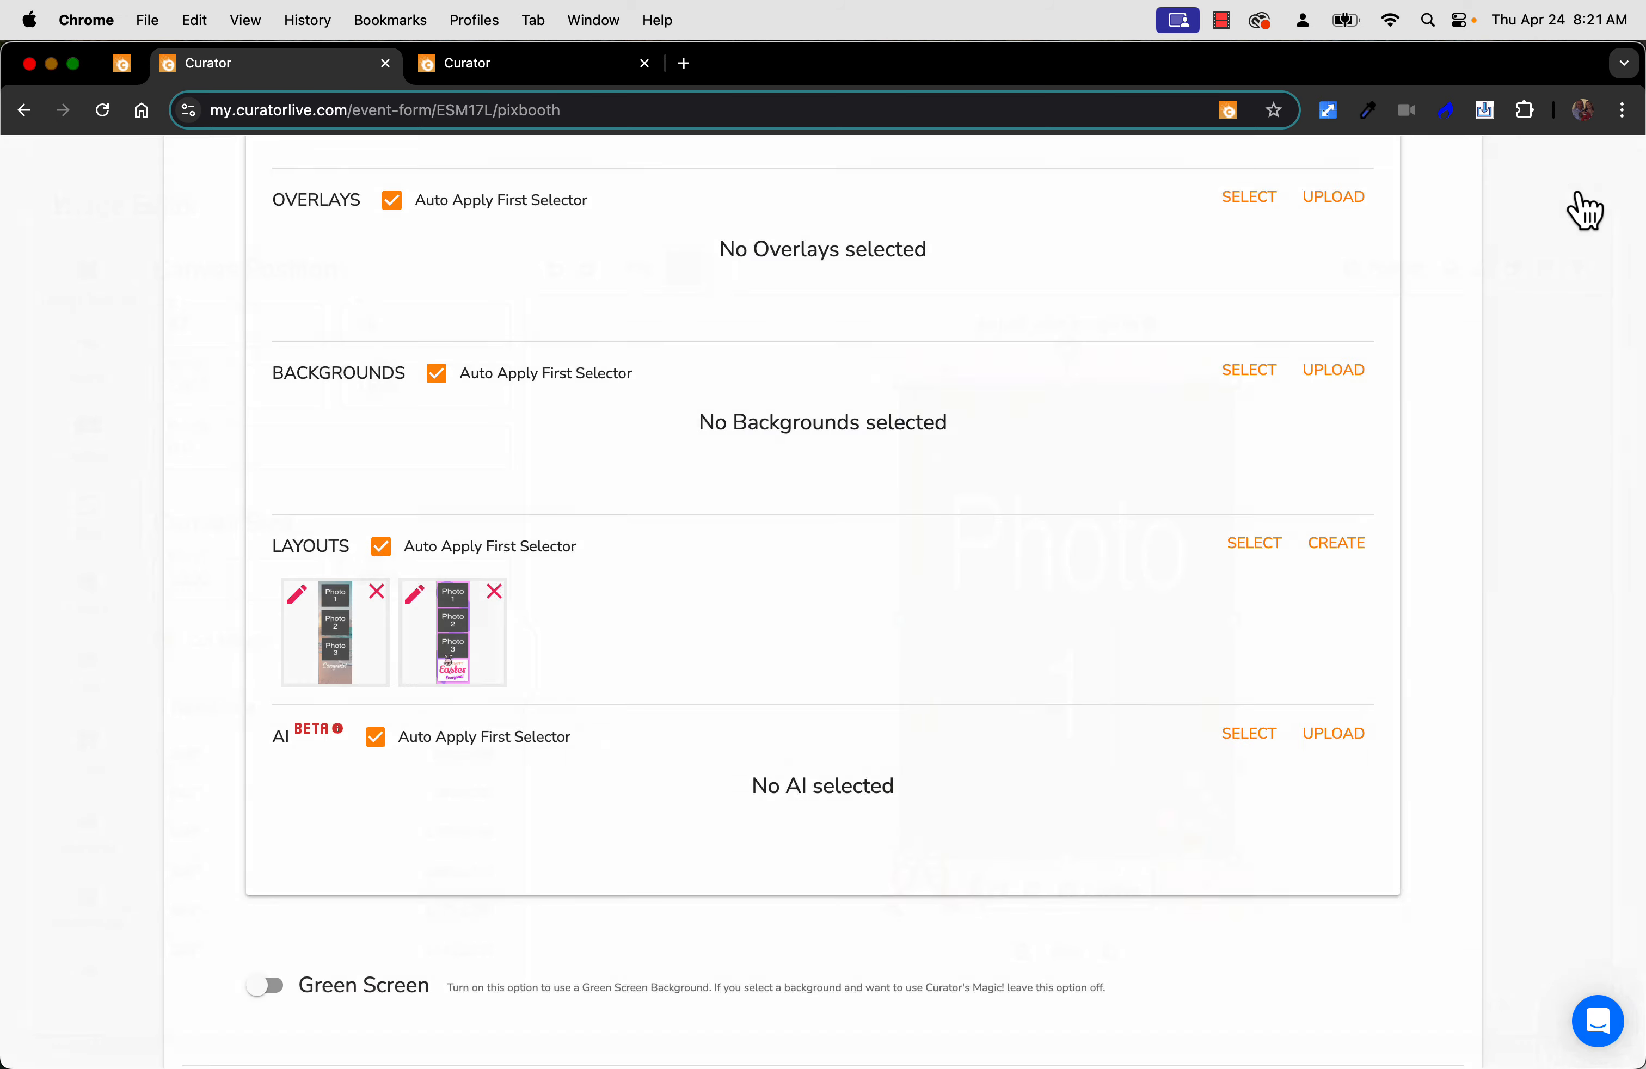
Create a new layout and add the Mardi Gras image PrintLayout-250307025345.png from Finder's layouts folder to the canvas
left_click(1346, 554)
key("ctrl+Up")
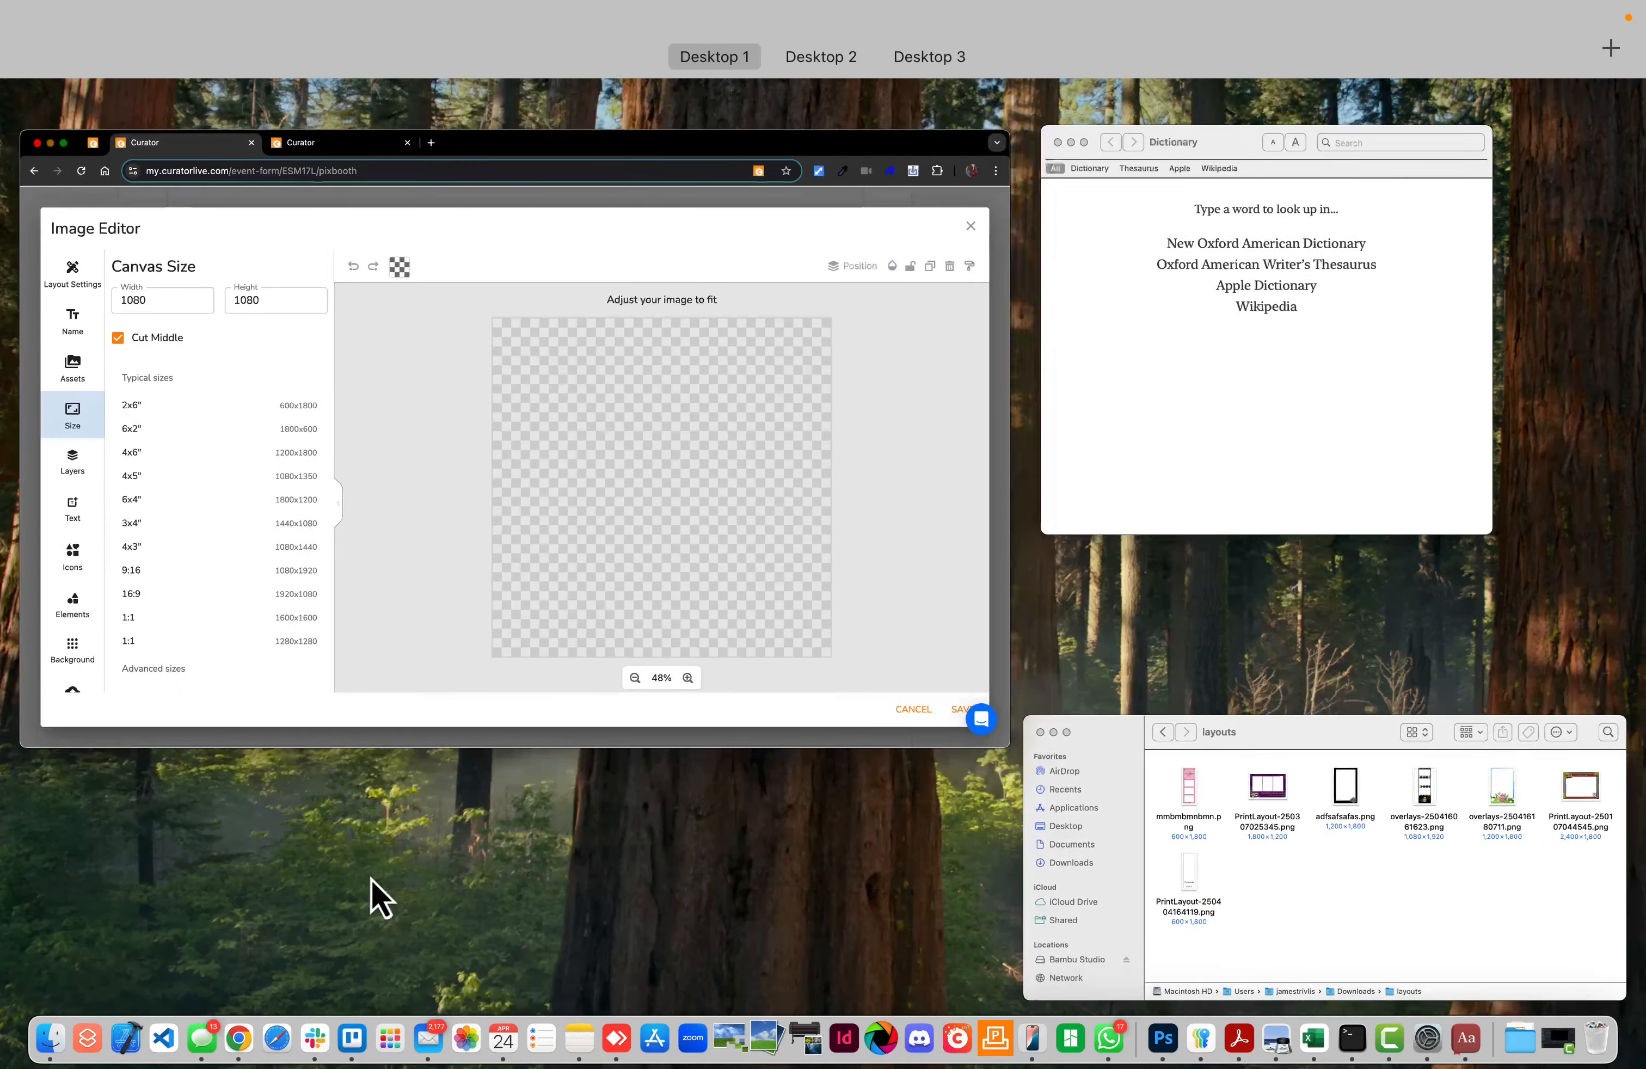
left_click(1120, 891)
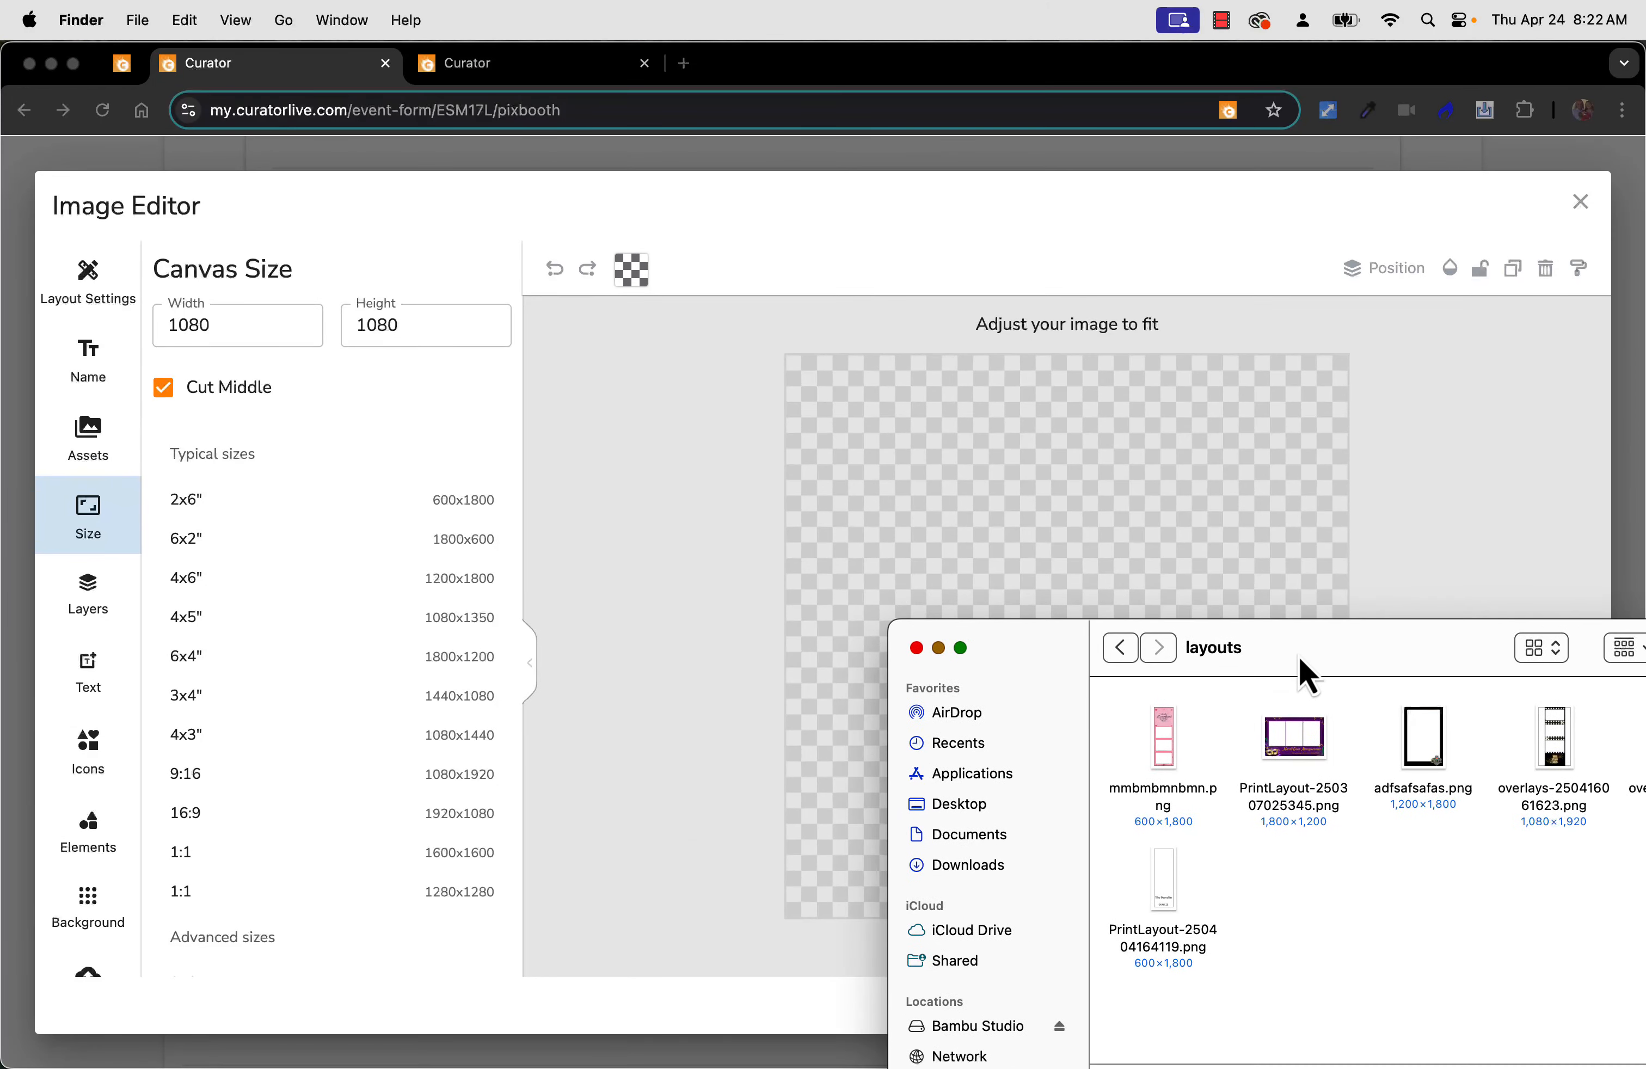
left_click_drag(1294, 743, 1086, 514)
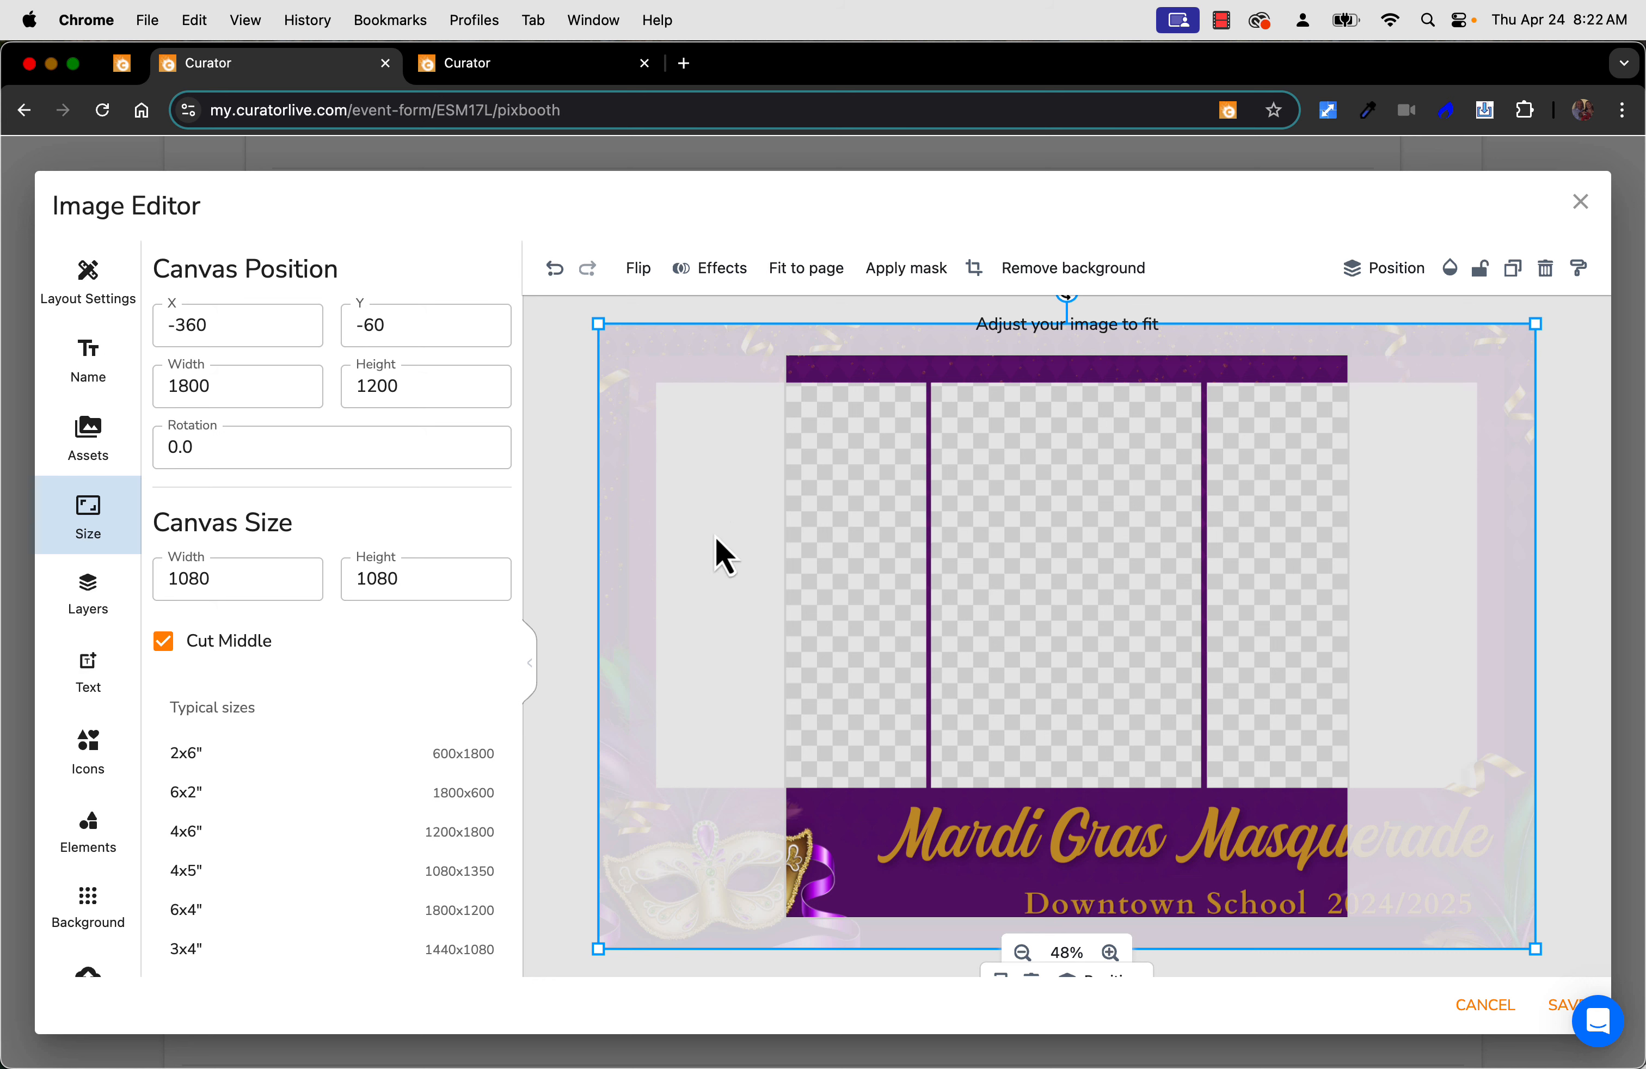
Set the canvas to the typical 6x4" size, 1800x1200, and fit the Mardi Gras frame image to the page
left_click(199, 834)
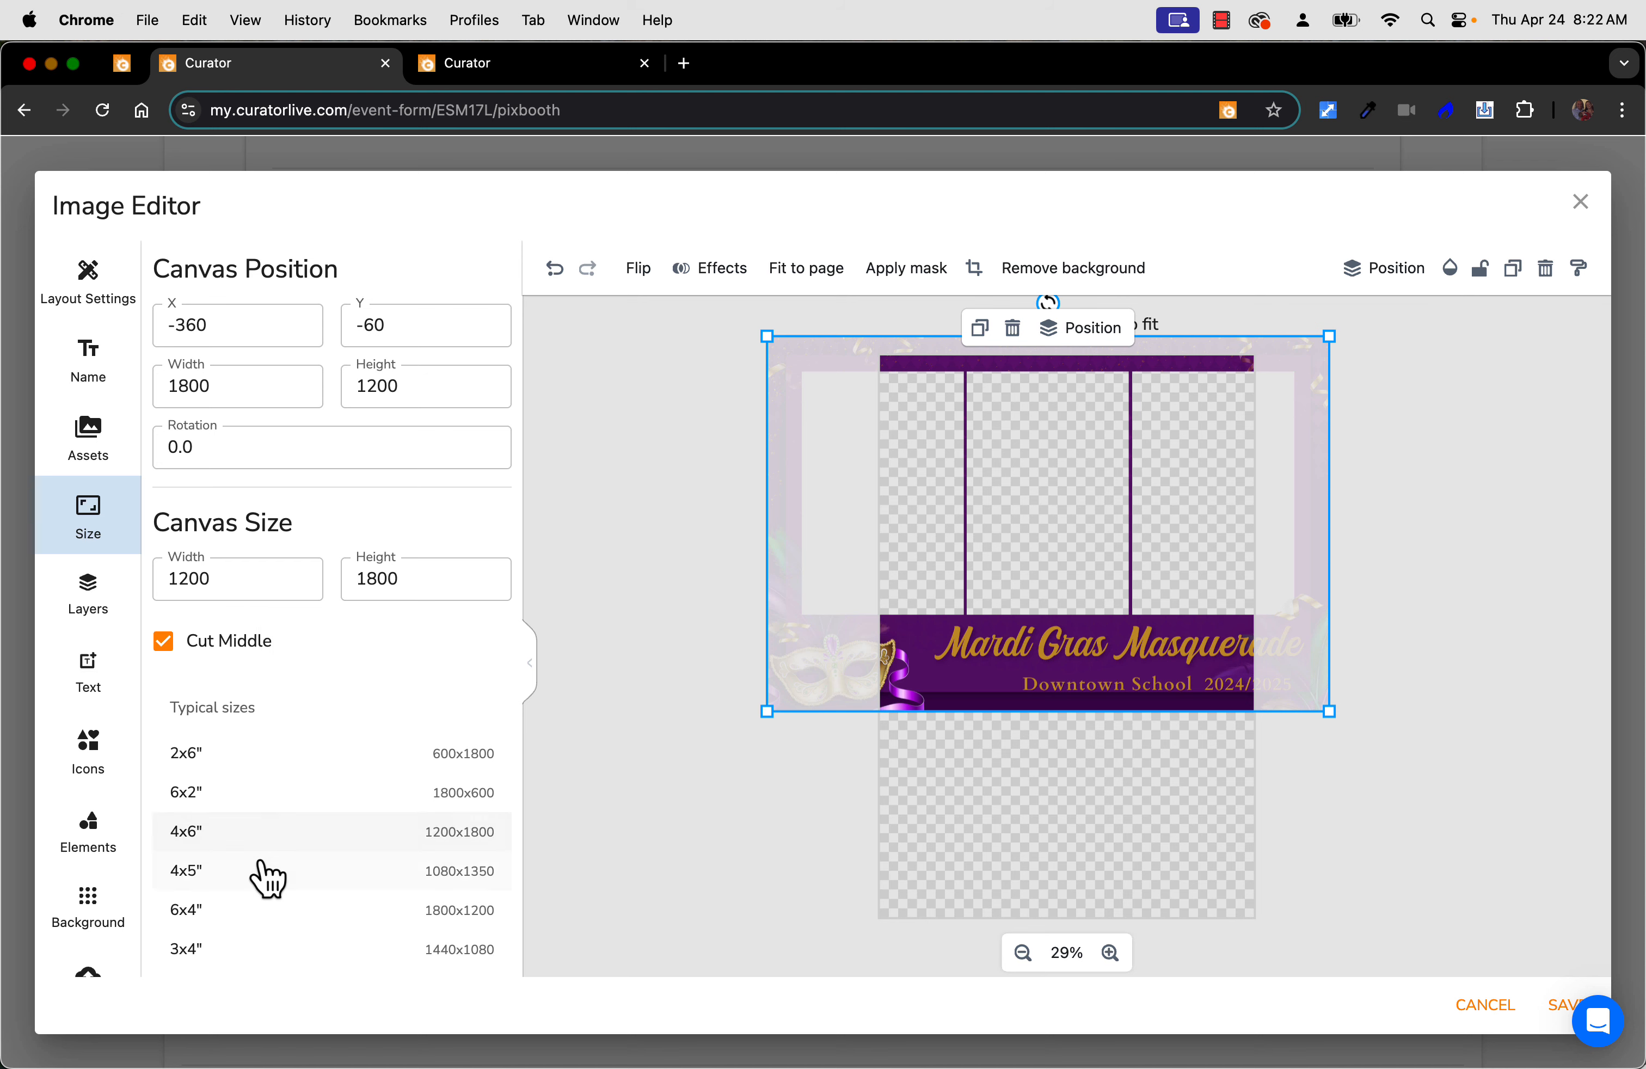
scroll(256, 875, "down", 2)
scroll(257, 874, "up", 2)
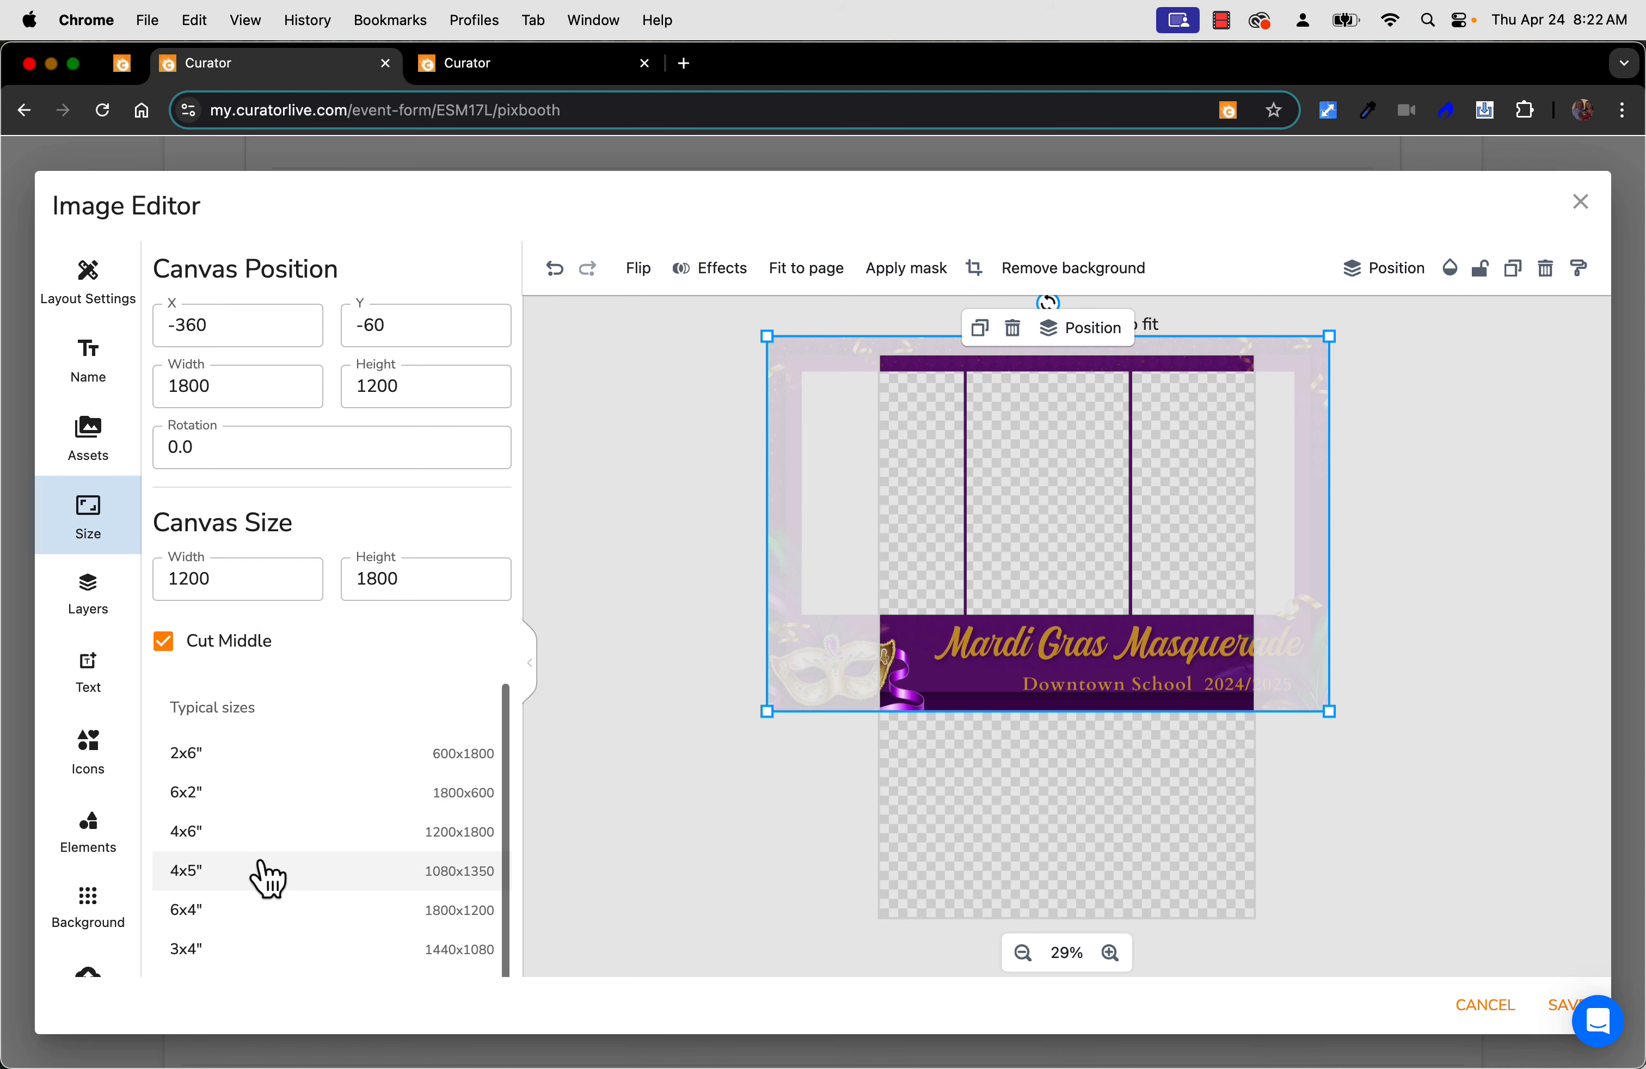
left_click(255, 911)
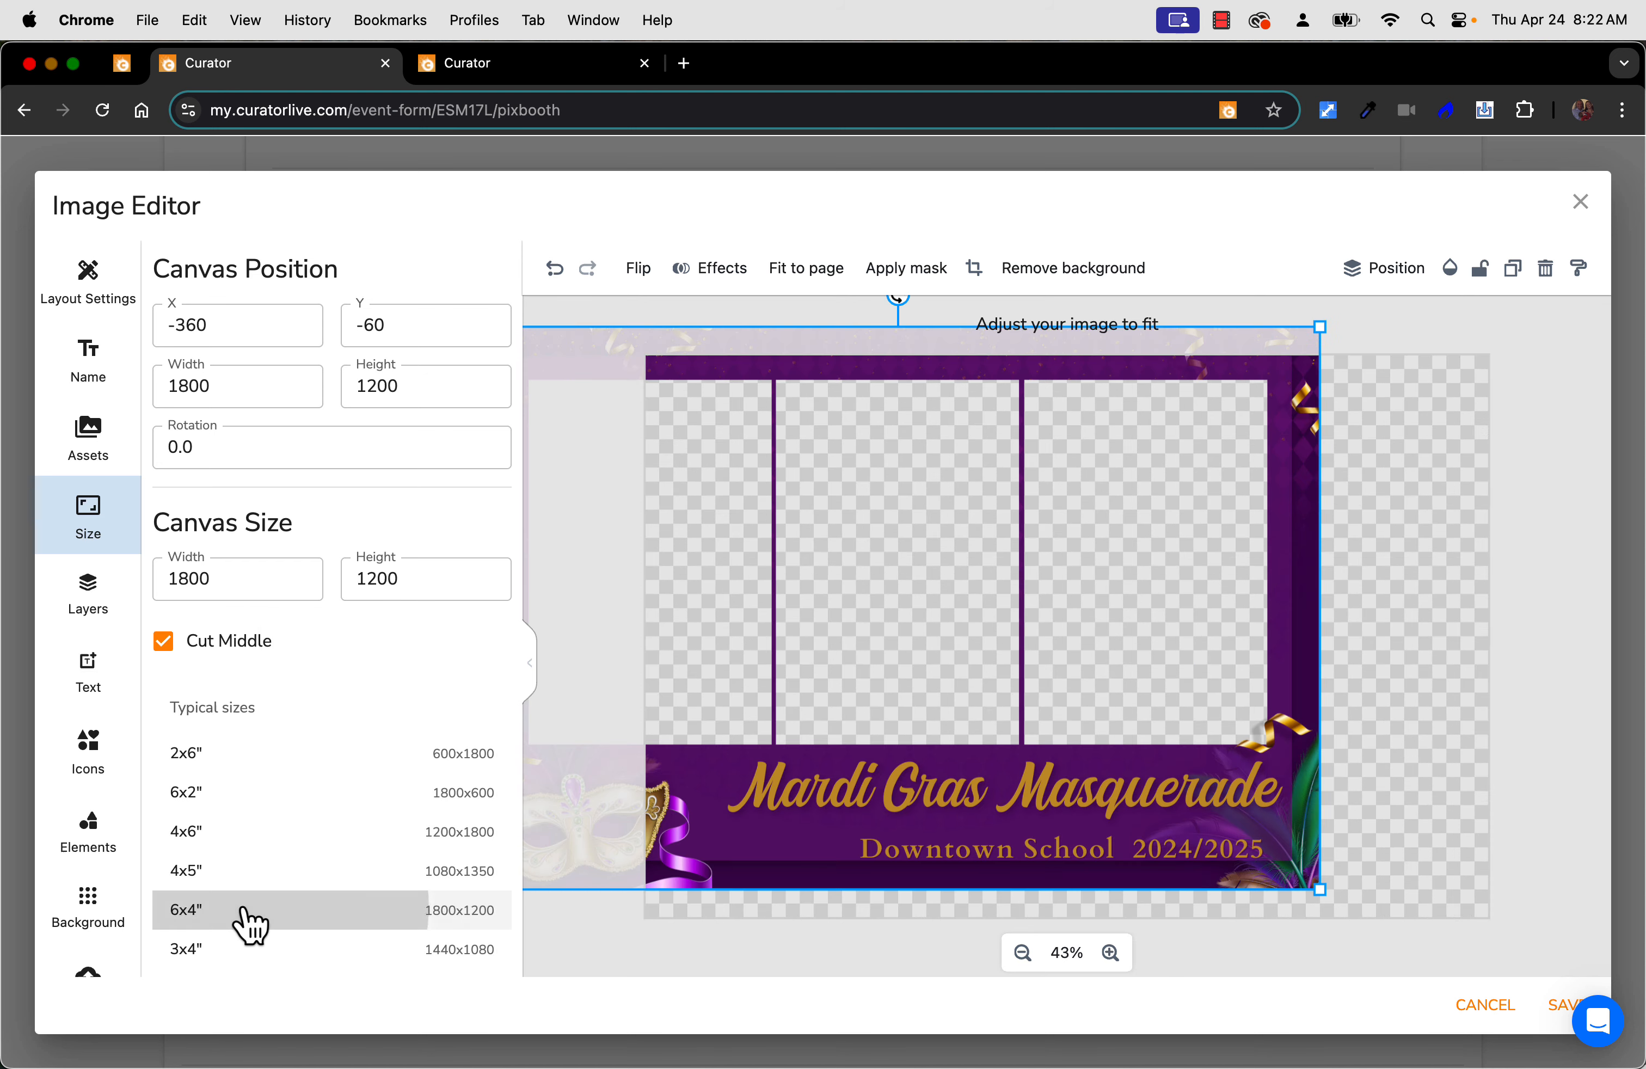
left_click(808, 269)
mouse_move(1058, 837)
left_mouse_down()
mouse_move(999, 816)
mouse_move(1057, 844)
mouse_move(1058, 831)
left_mouse_up()
left_click(810, 270)
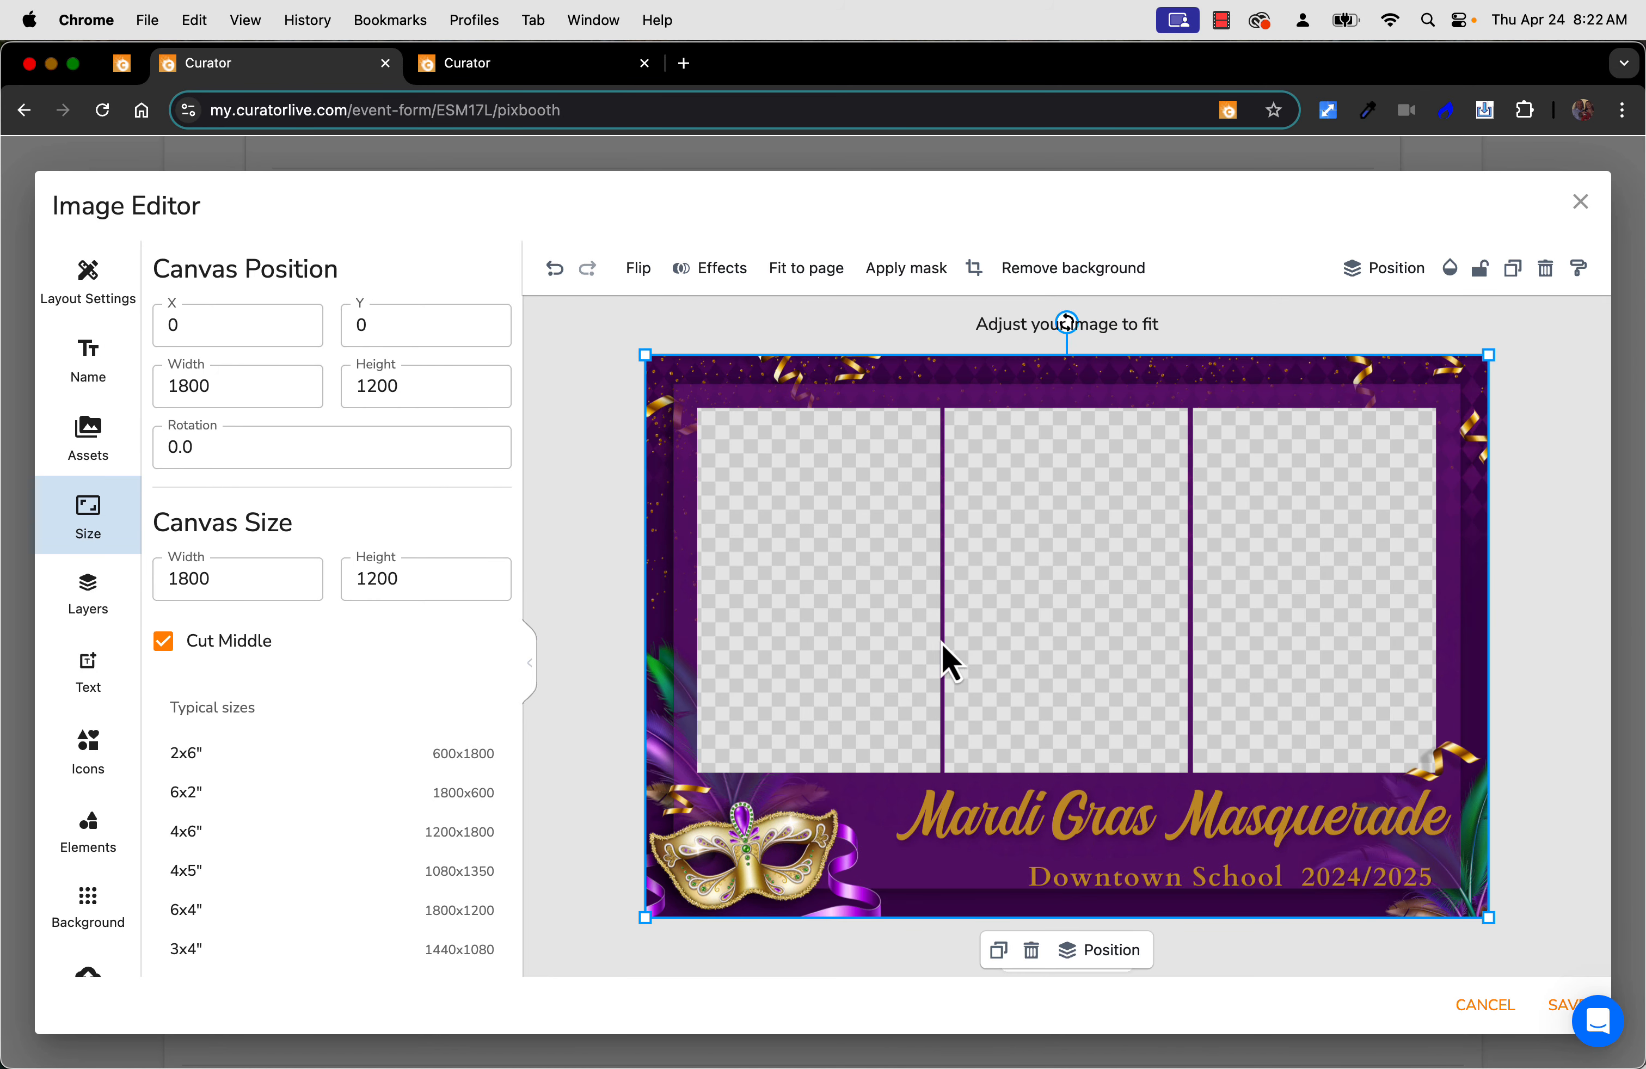
Add a photo placeholder and fit it over the frame's first opening, about 514 wide and 776 high
left_click(56, 298)
left_click(222, 326)
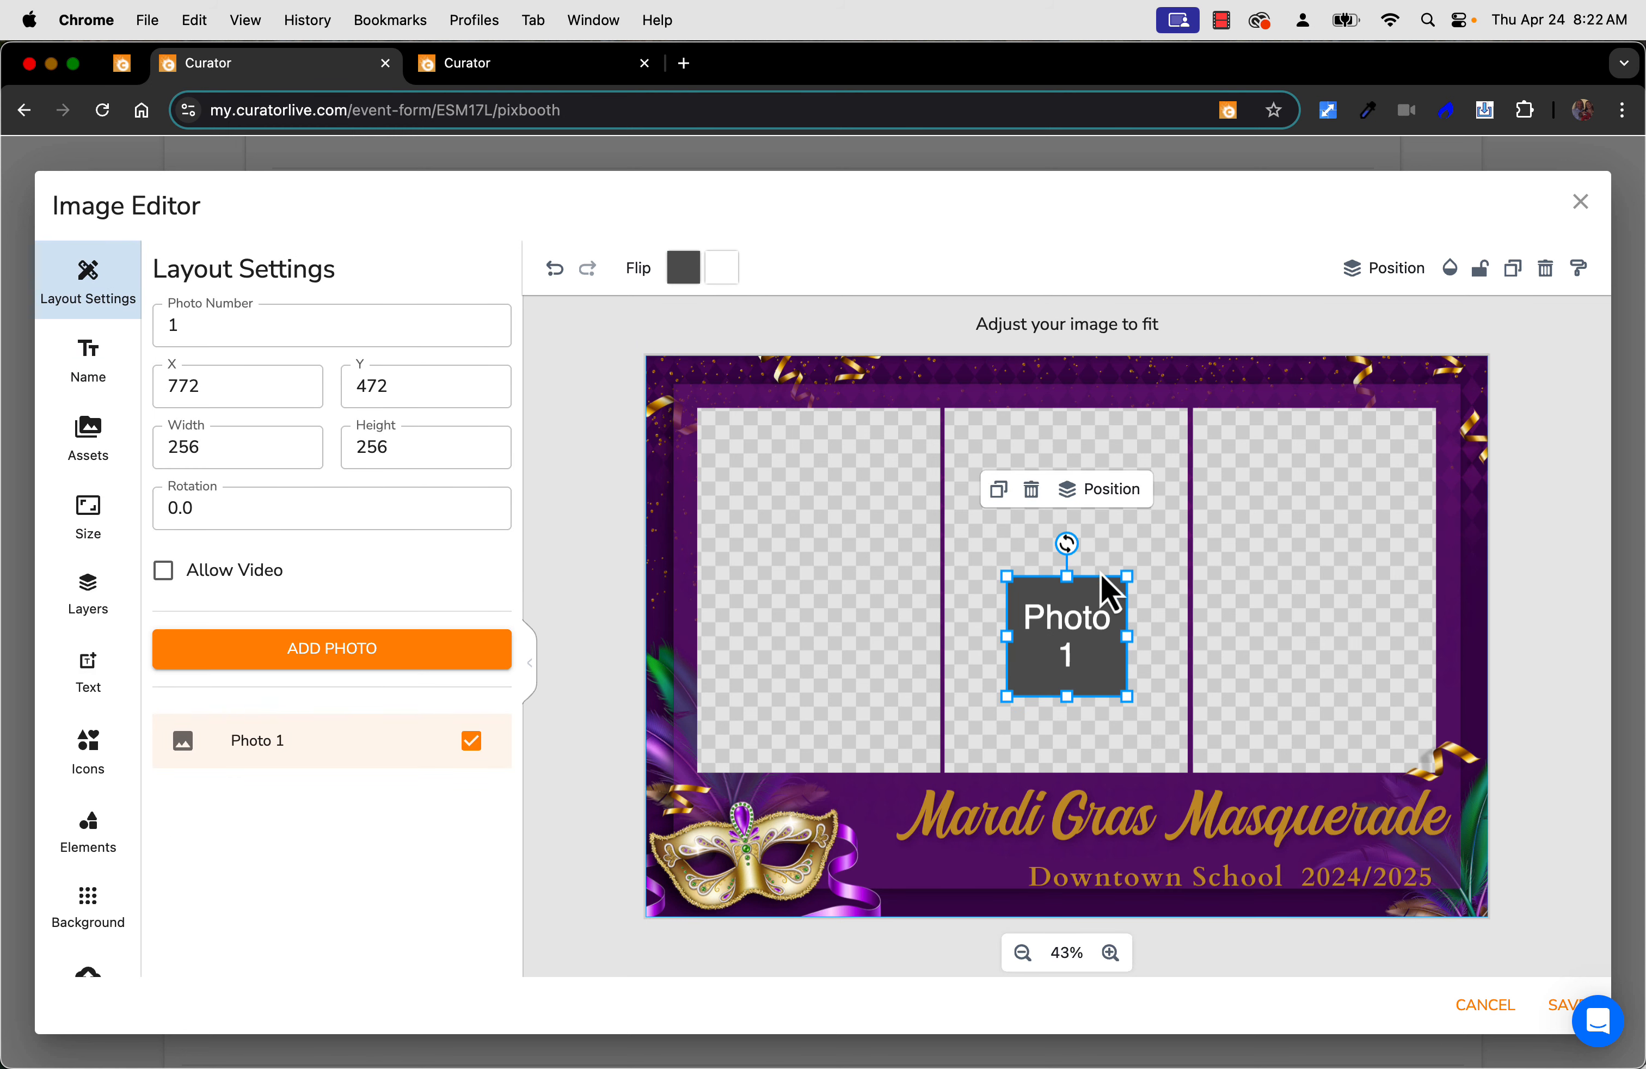
left_click_drag(1100, 573, 939, 461)
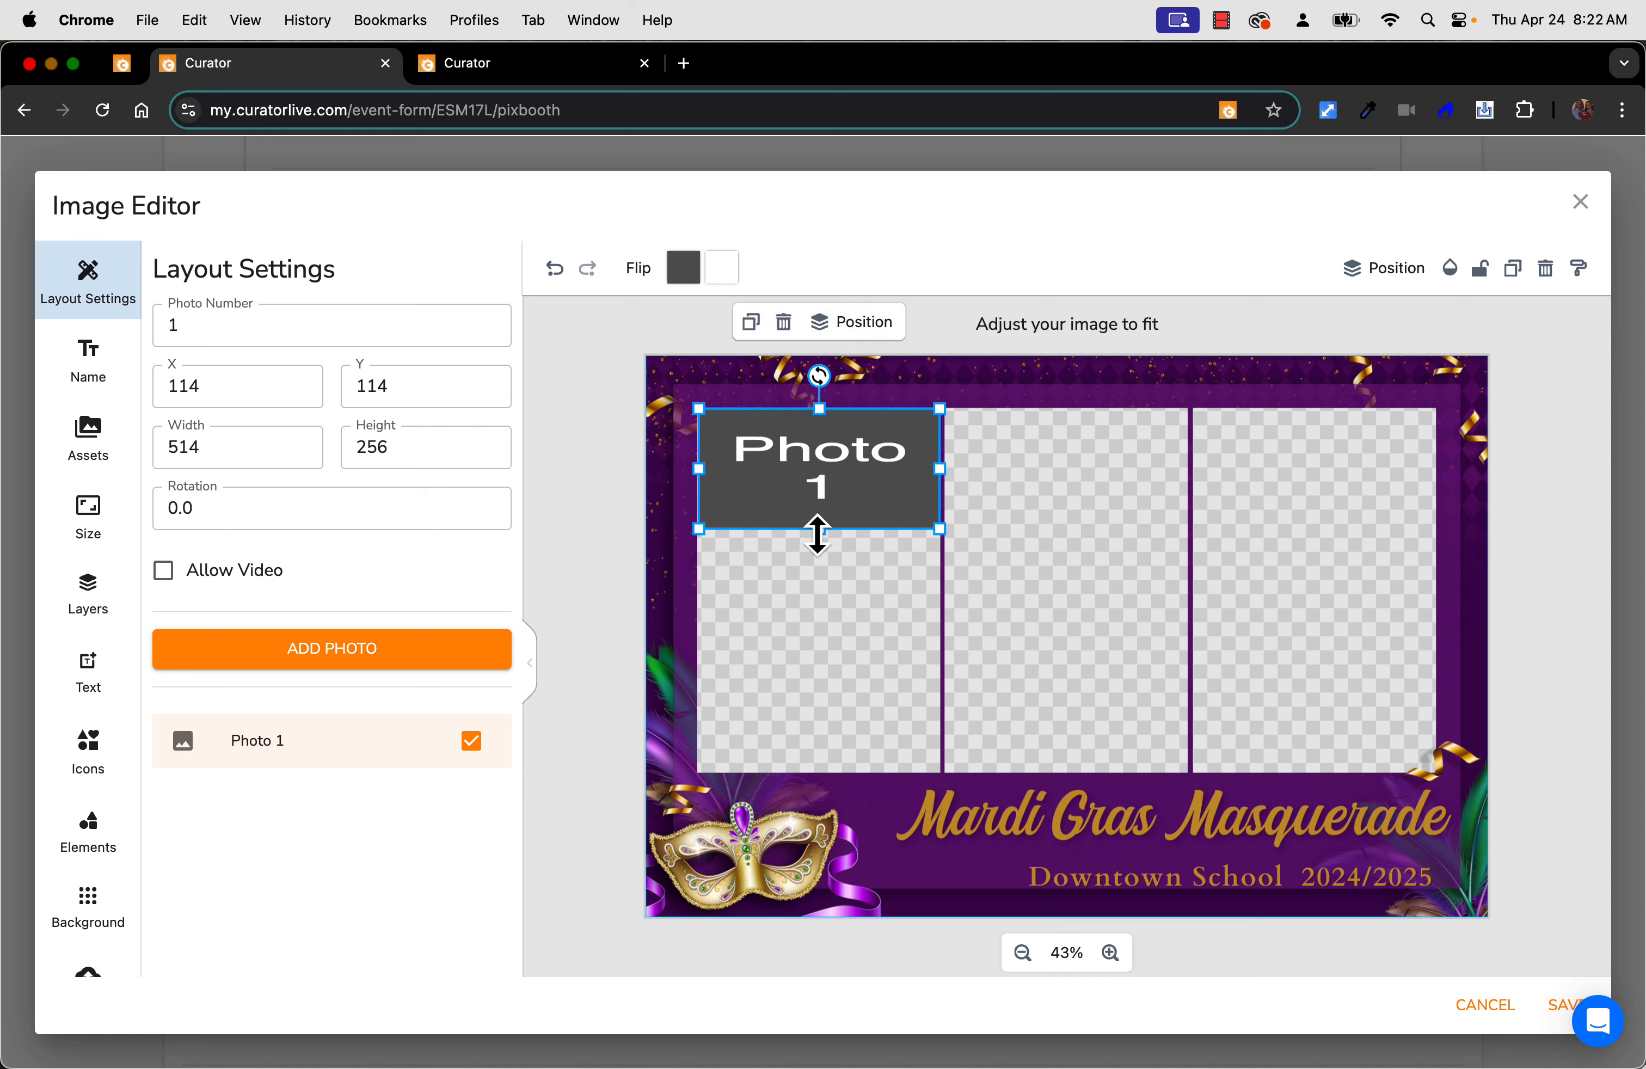
left_click_drag(819, 530, 823, 772)
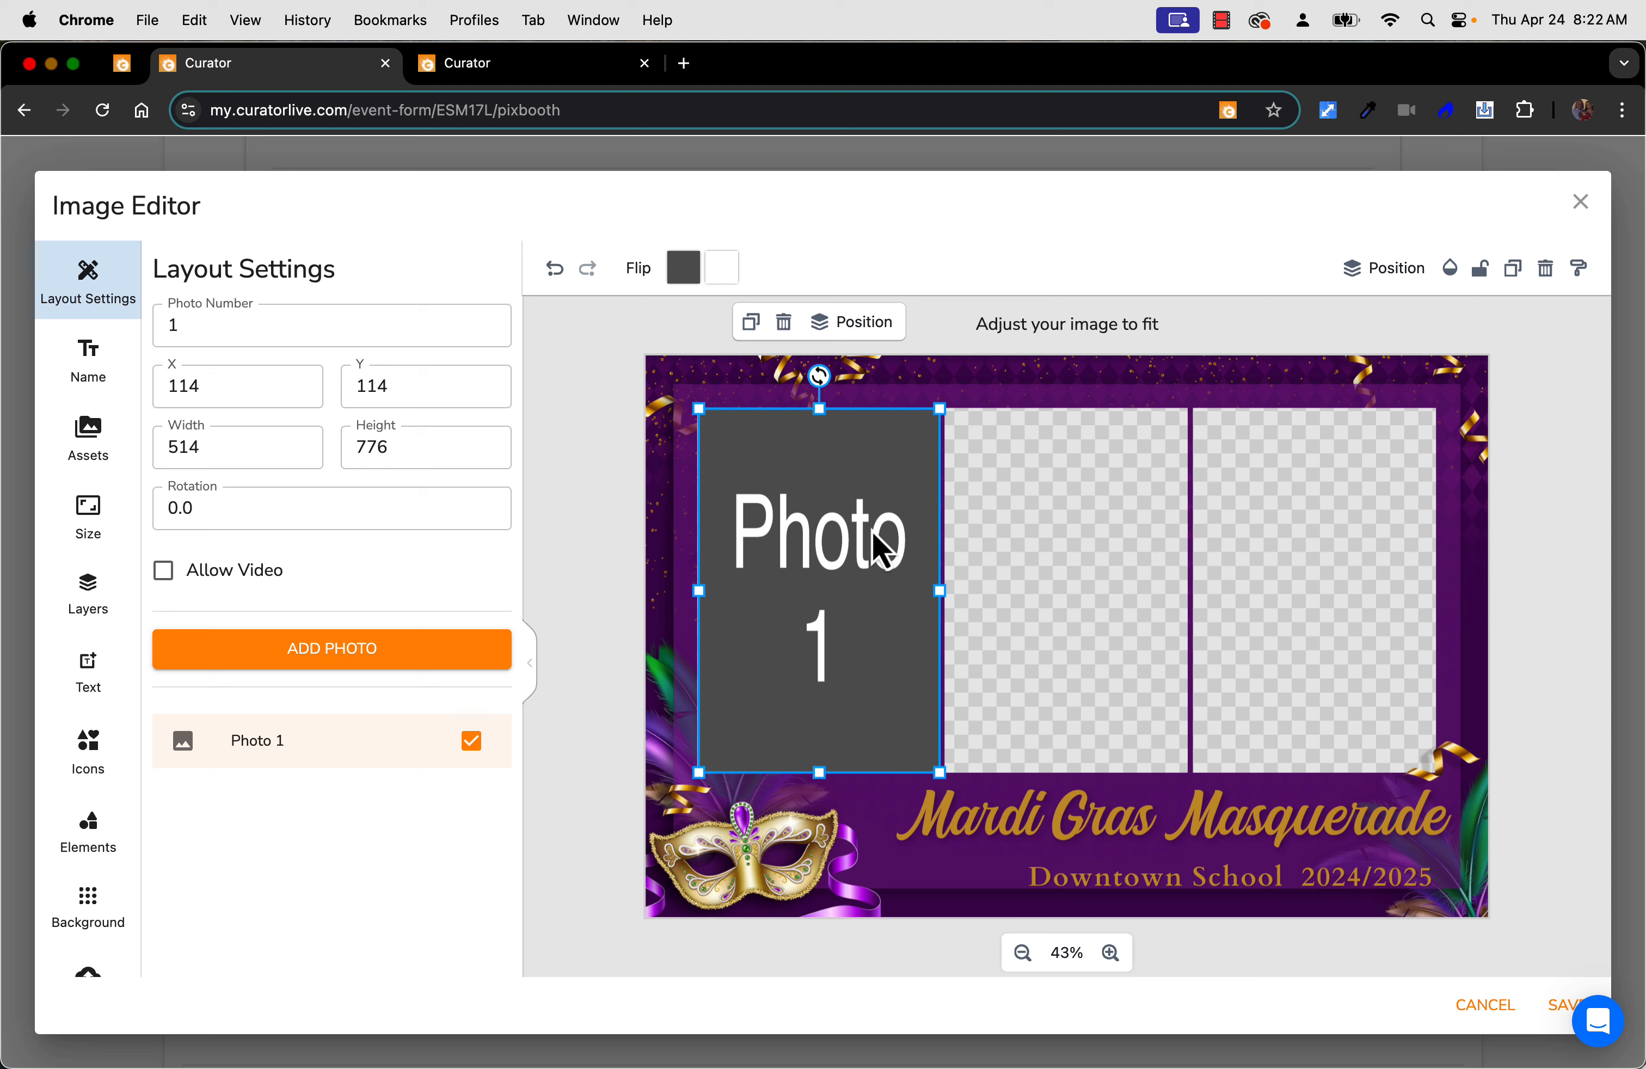
mouse_move(827, 640)
left_mouse_down()
mouse_move(876, 640)
mouse_move(827, 636)
left_mouse_up()
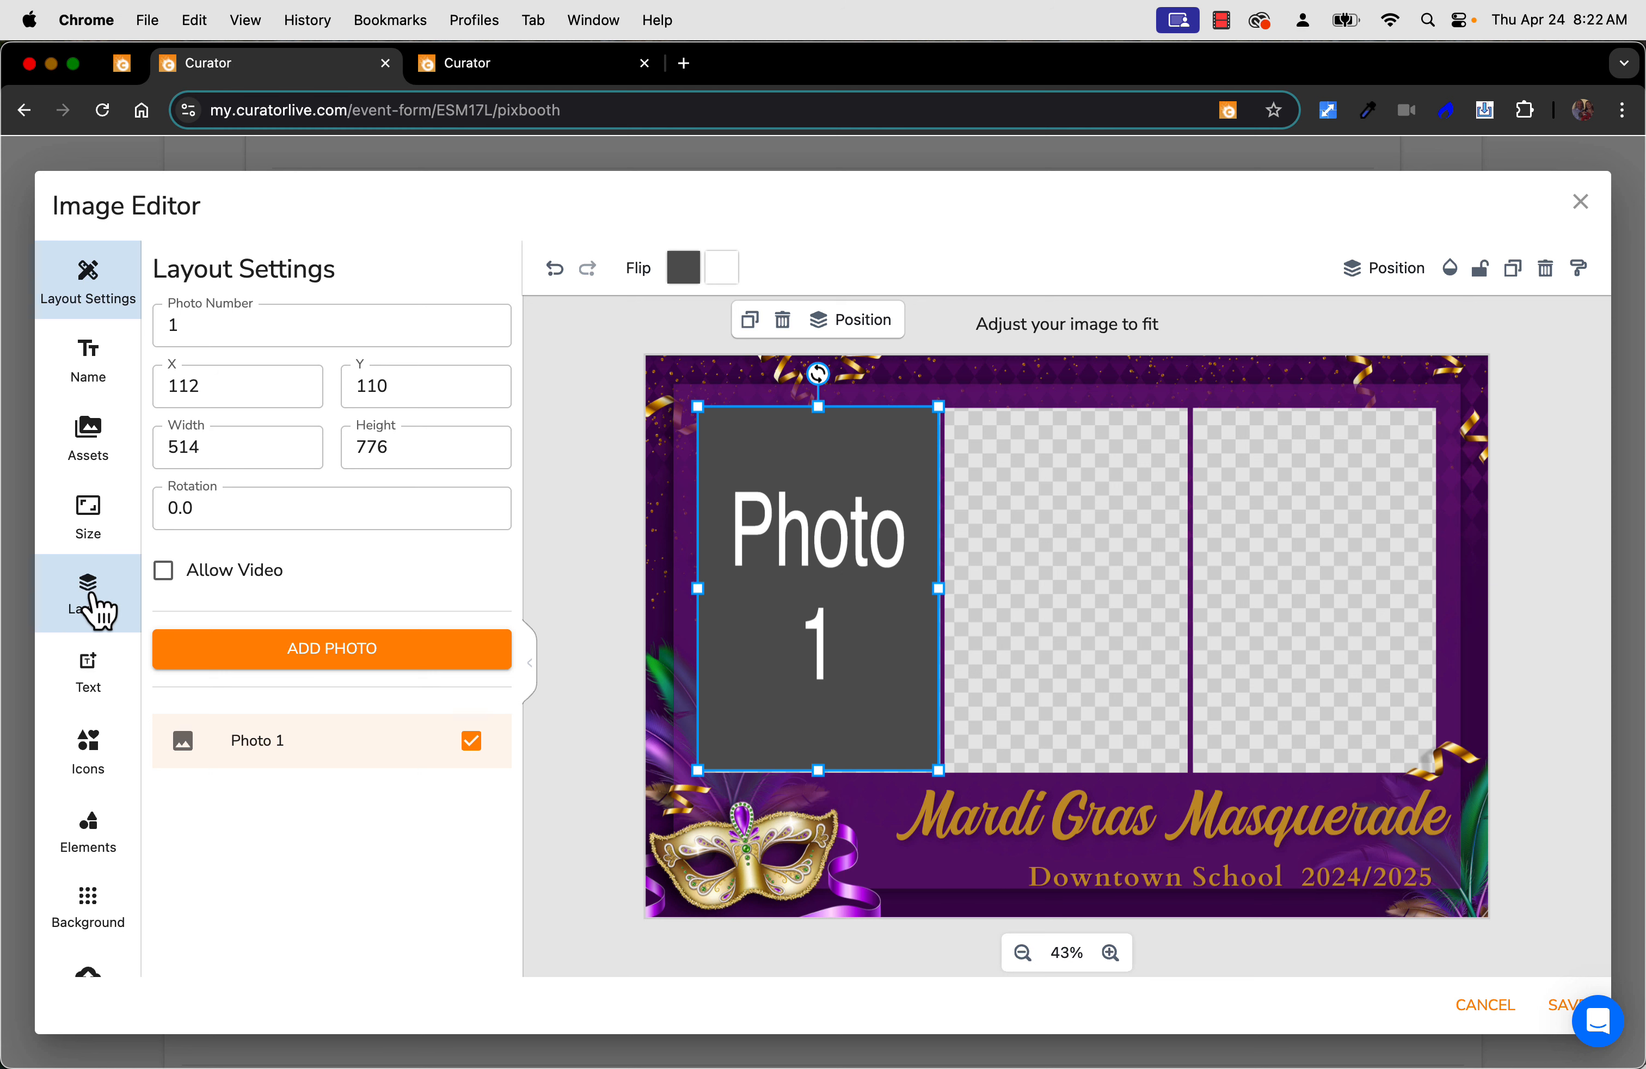
Move the frame image above the Photo 1 placeholder in the layer order, and return it beneath the placeholder
left_click(101, 610)
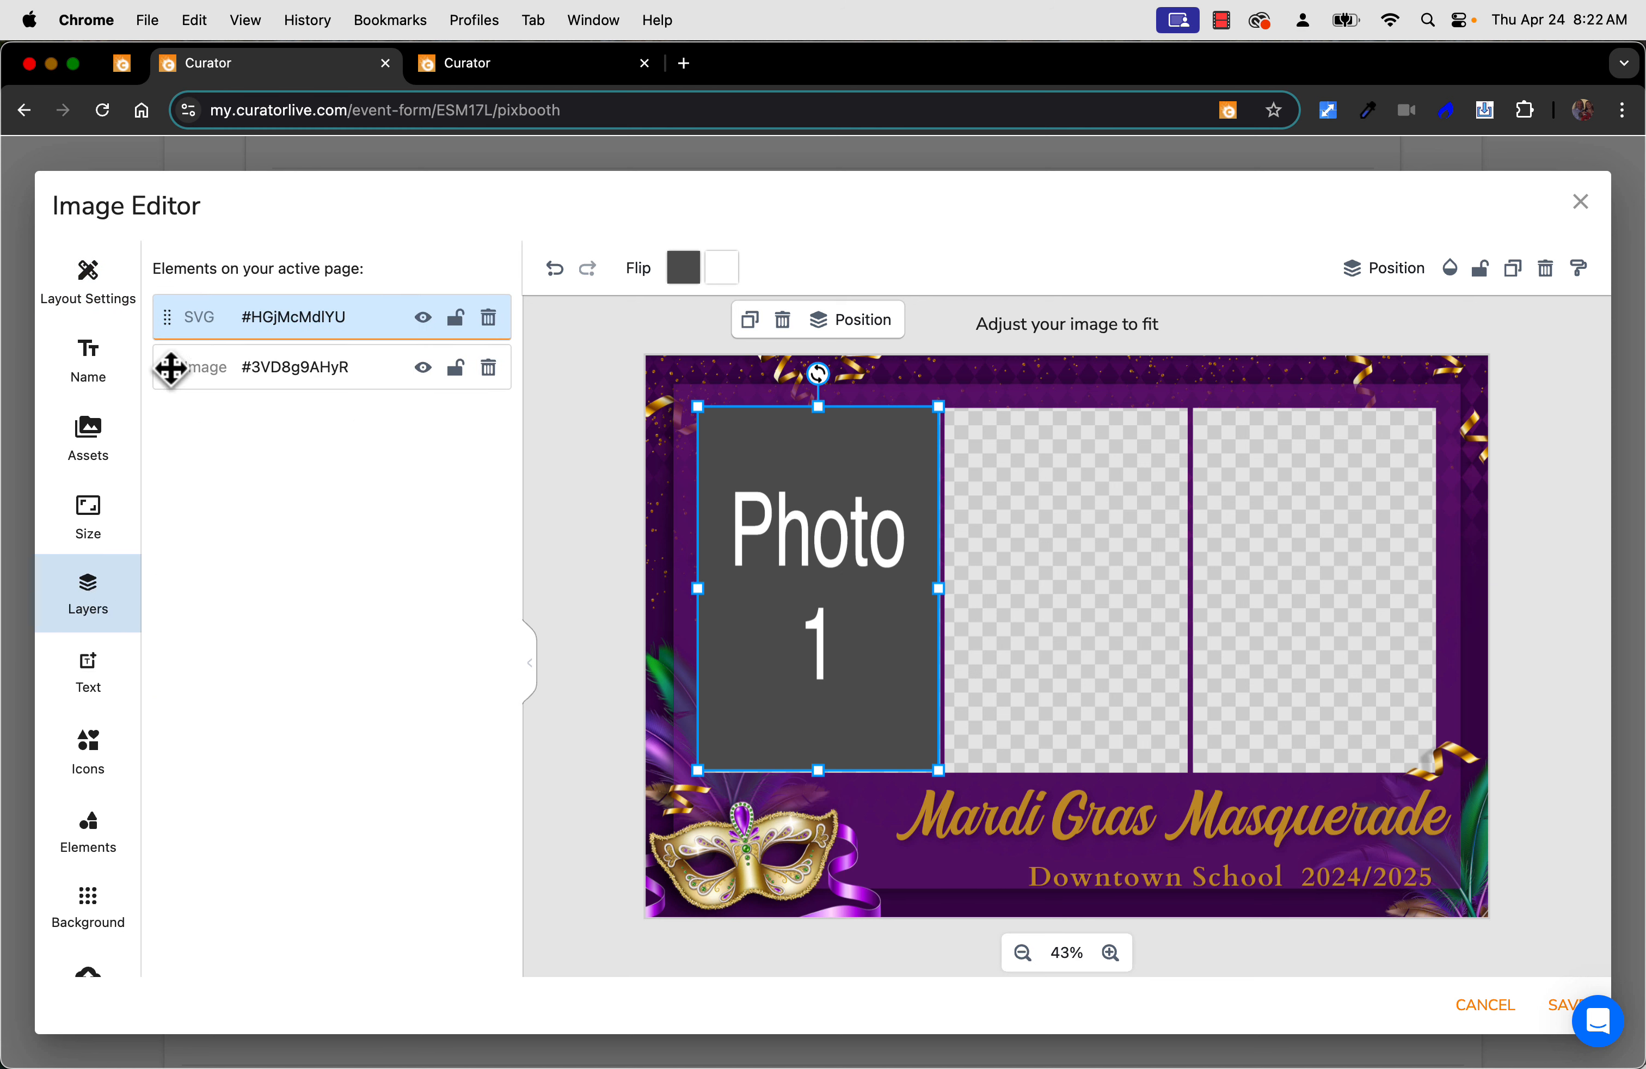
left_click_drag(169, 367, 167, 304)
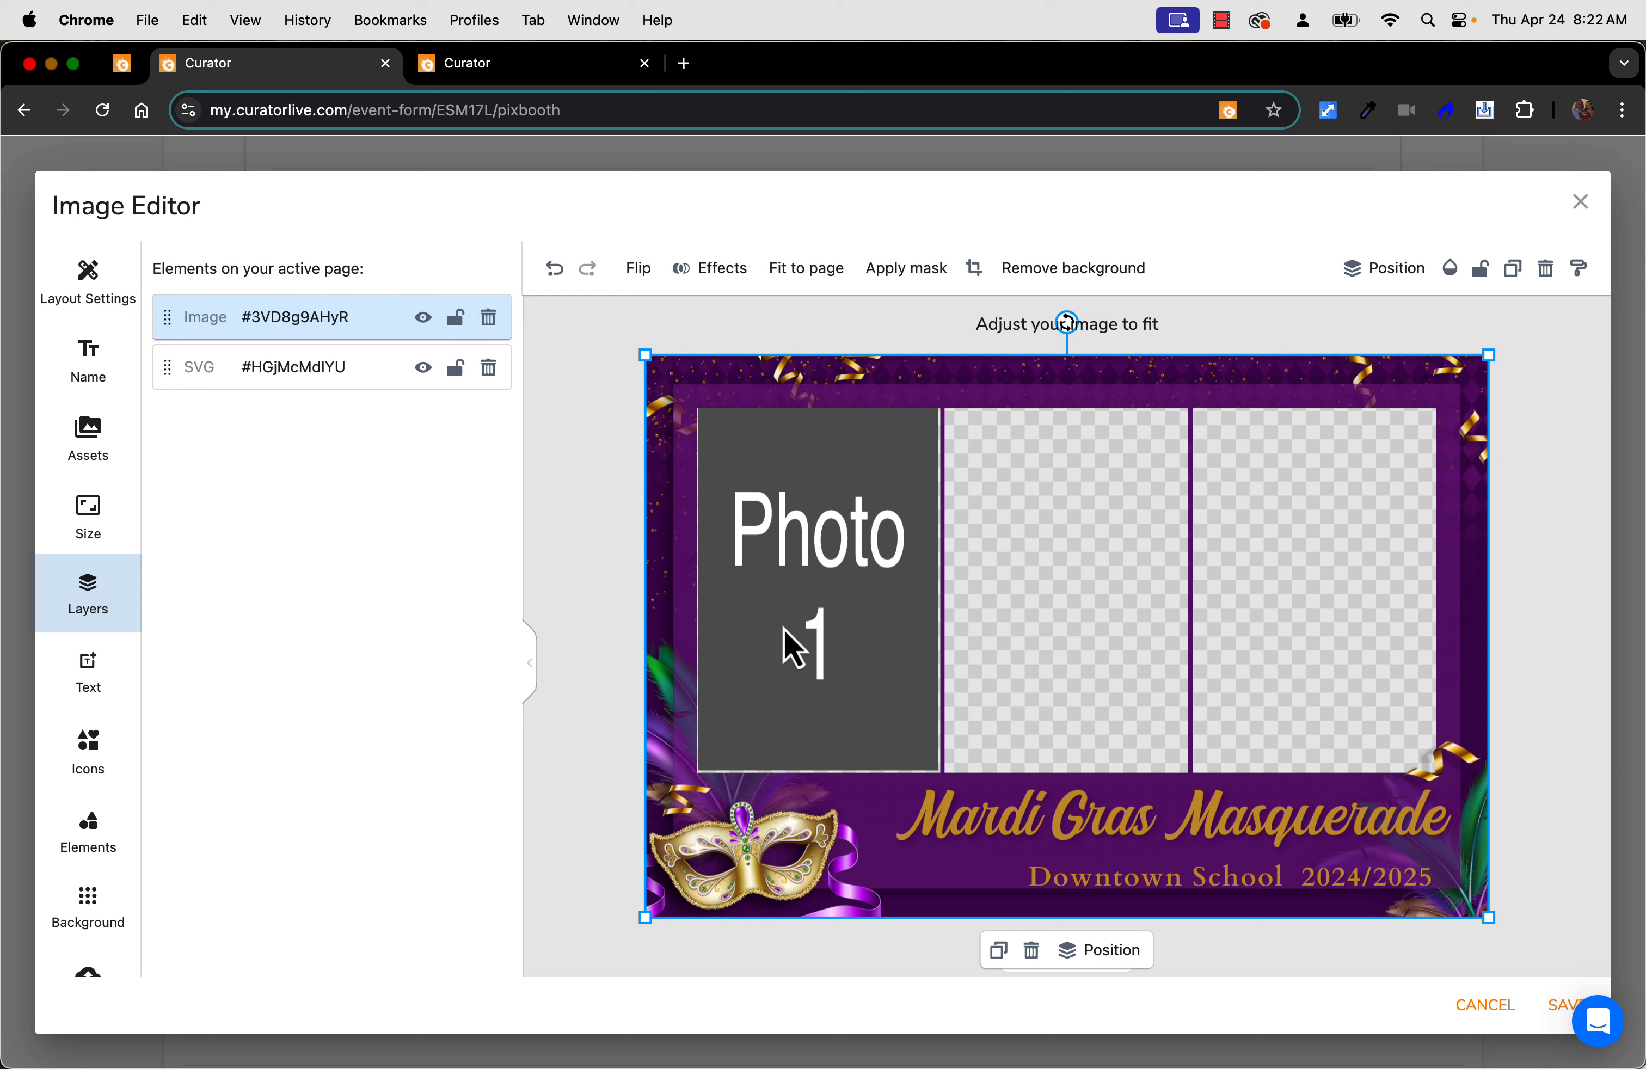
left_click_drag(167, 332, 167, 373)
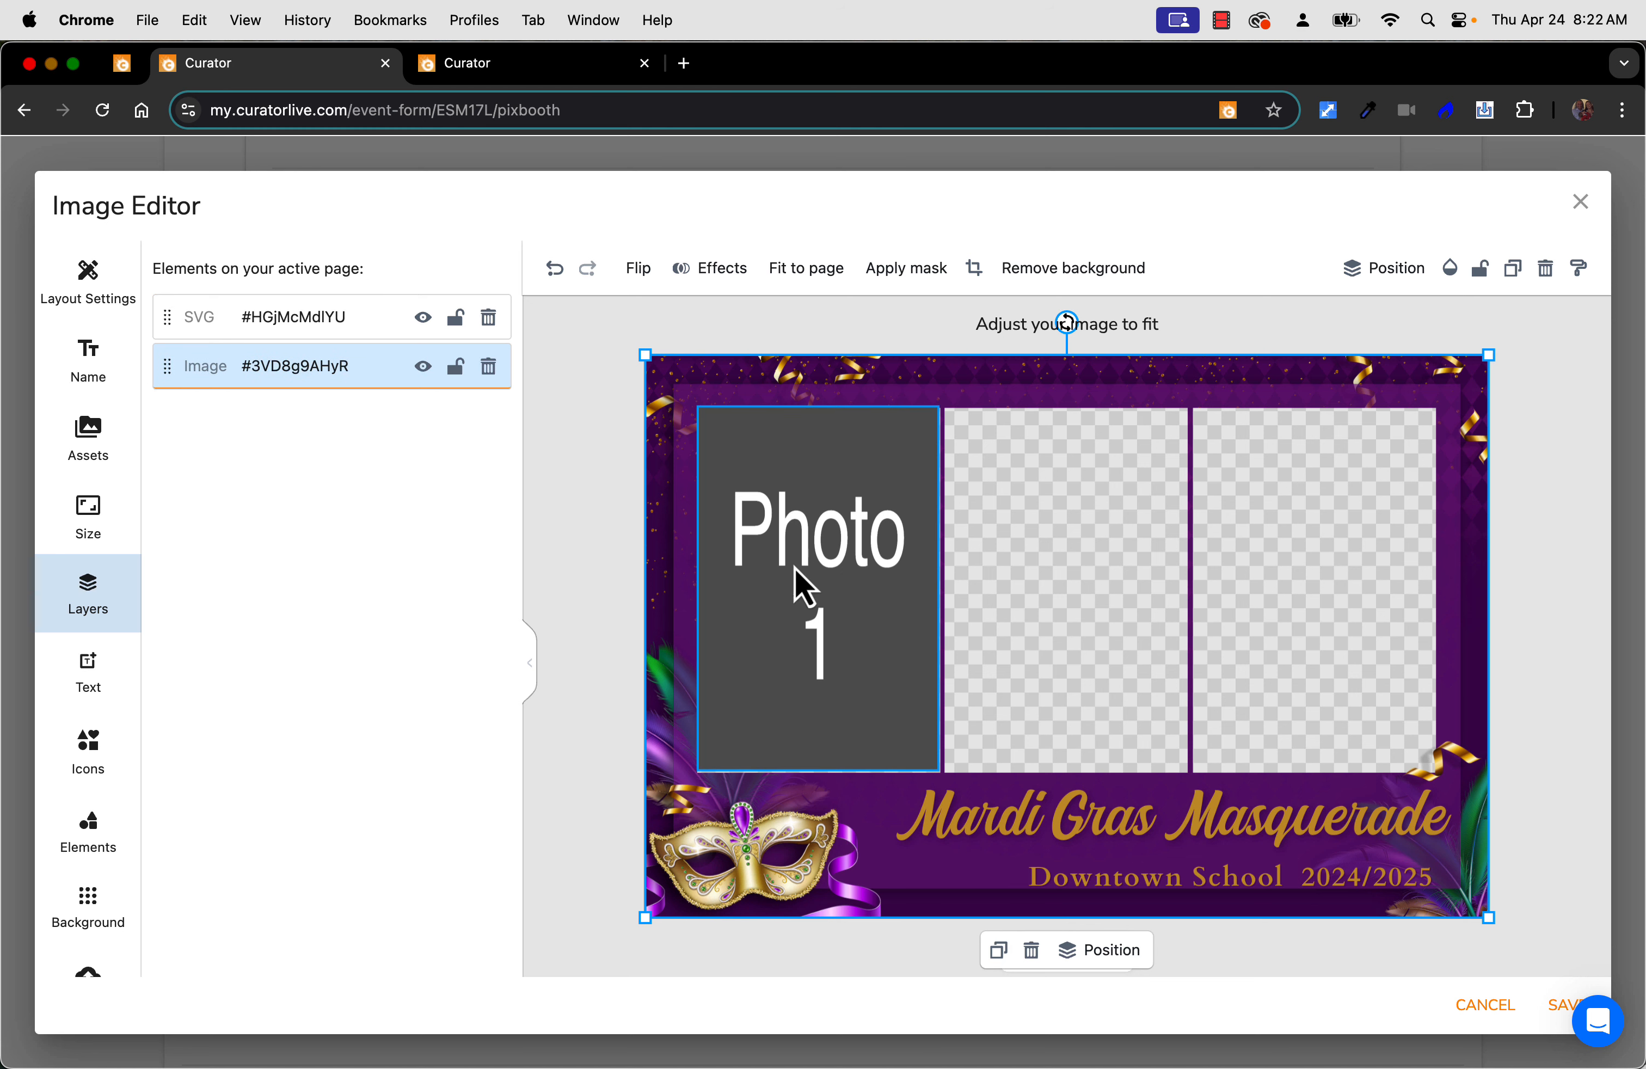
Enlarge the placeholder to about 533x805 so it overlaps the opening's edges, and duplicate it over the other two openings
mouse_move(798, 580)
left_mouse_down()
mouse_move(903, 599)
mouse_move(800, 579)
left_mouse_up()
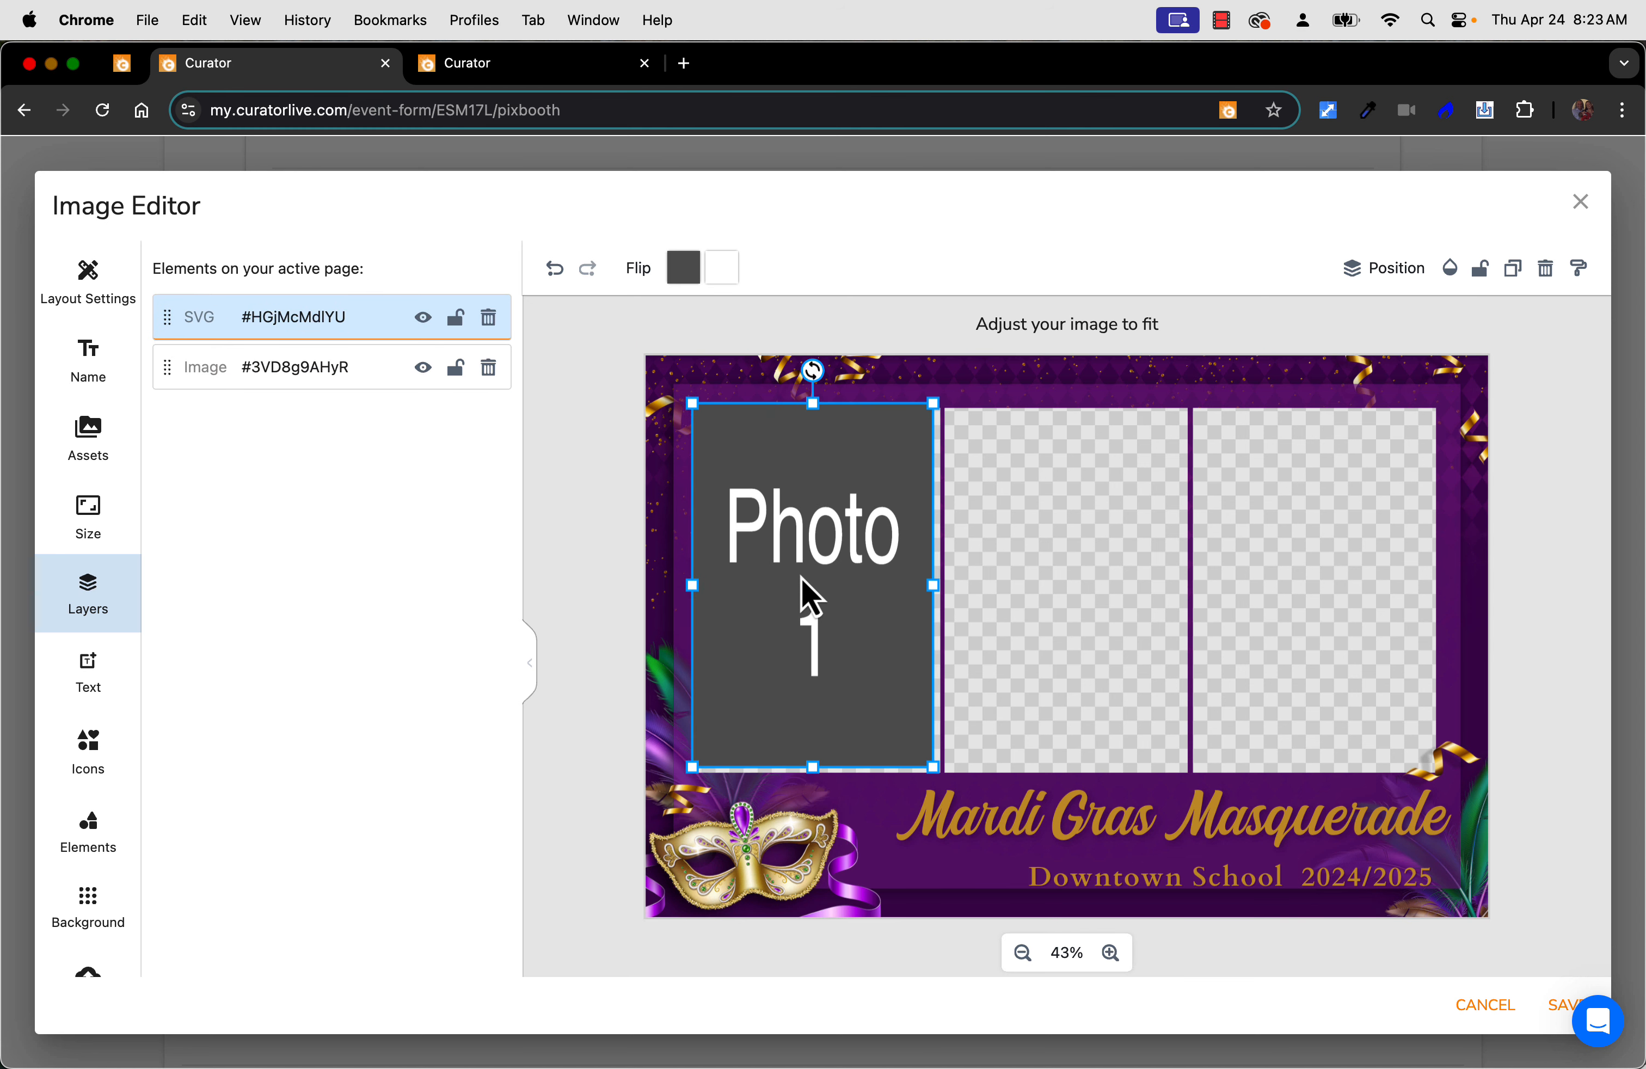
left_click_drag(933, 767, 942, 780)
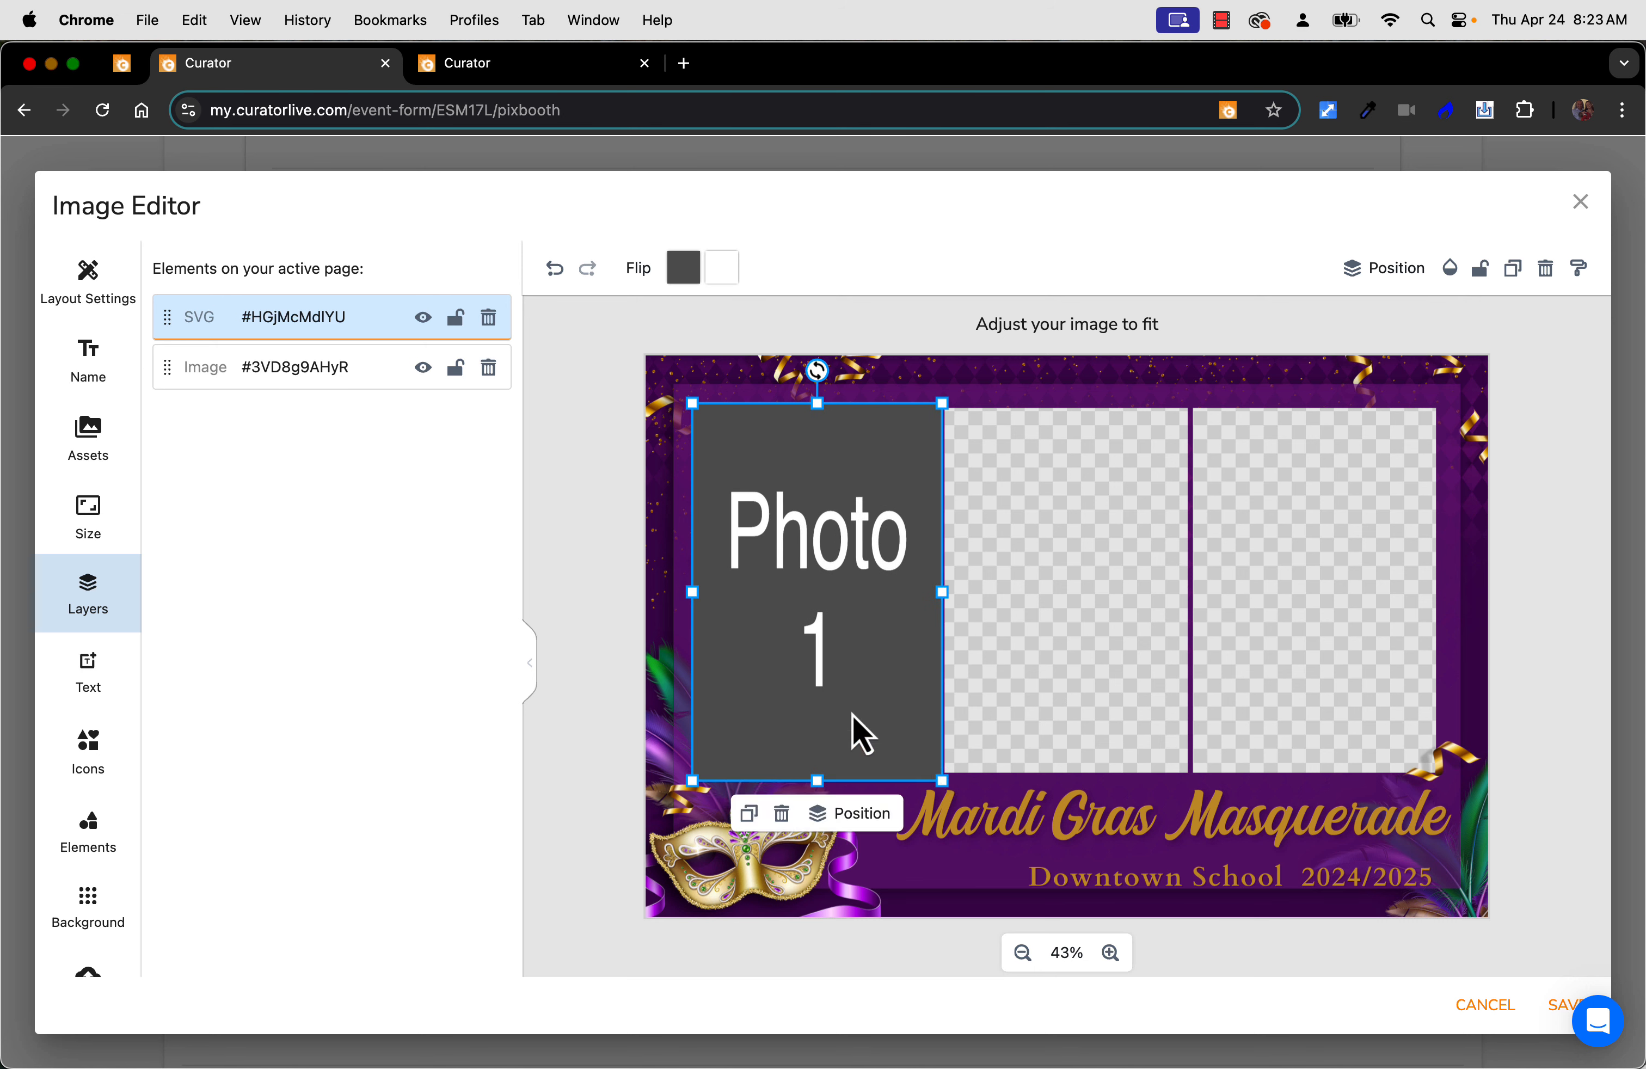
key("super+d")
left_click_drag(853, 727, 1315, 665)
key("super+d")
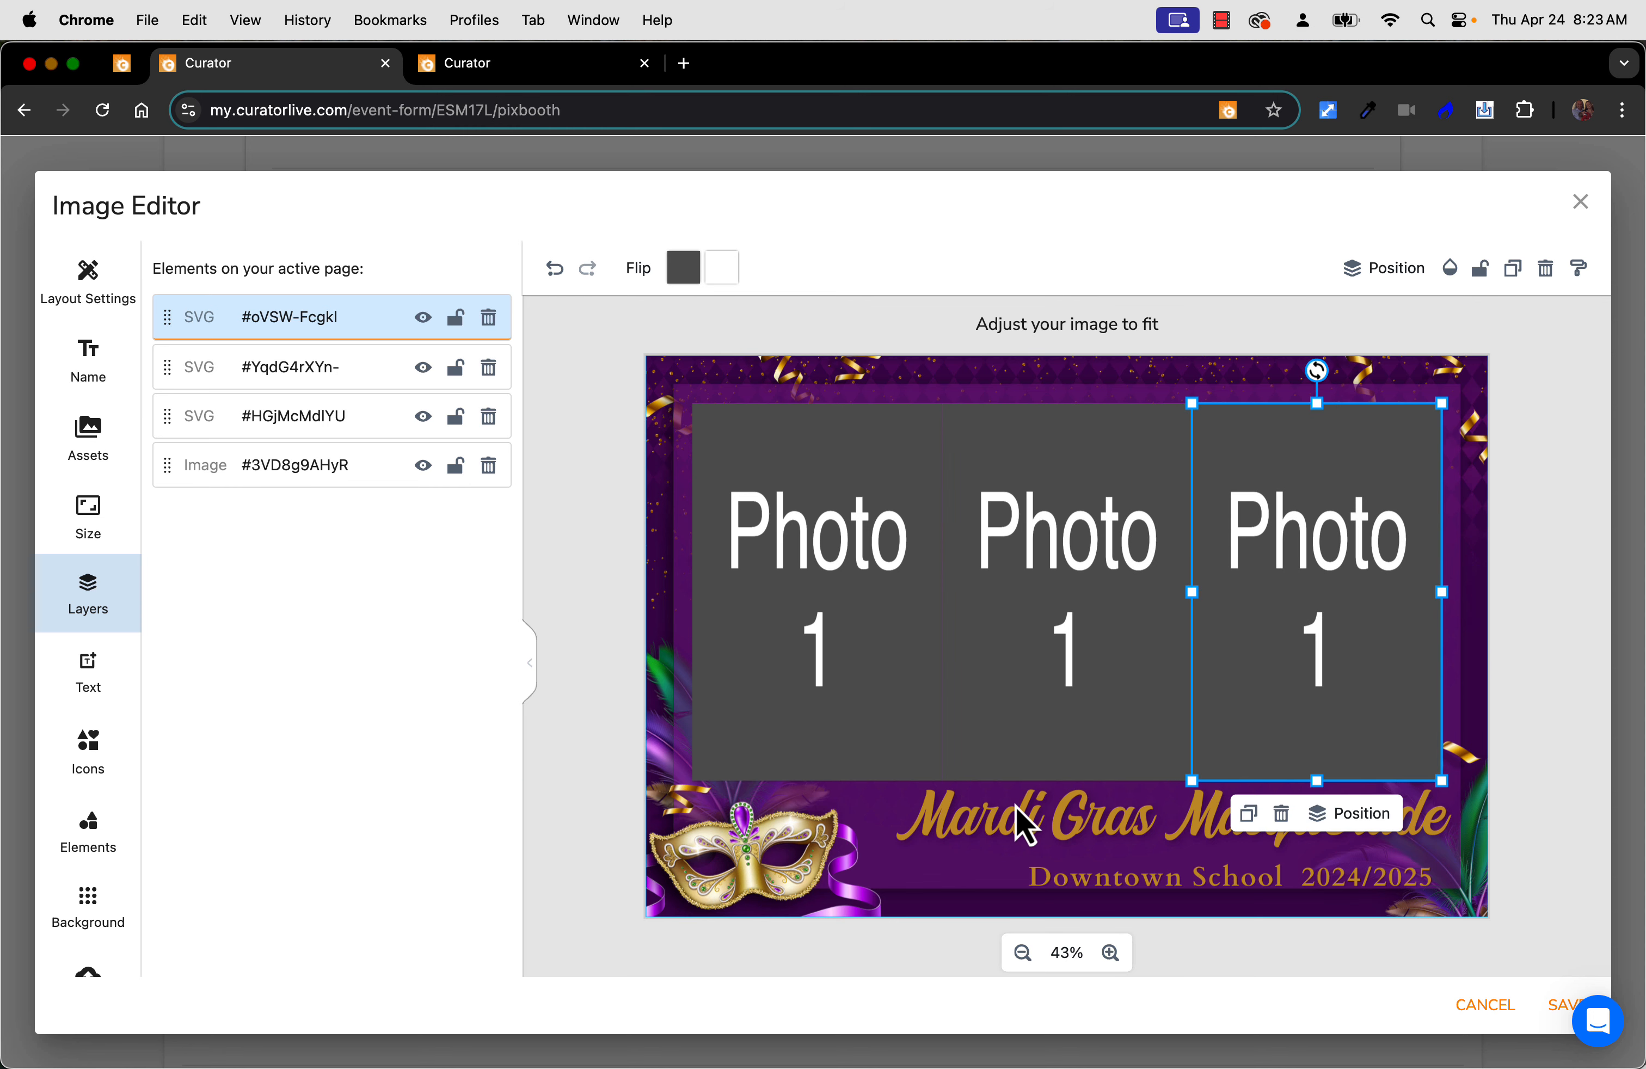
Set the photo number of the middle placeholder to 2 and of the last one to 3
left_click(1021, 816)
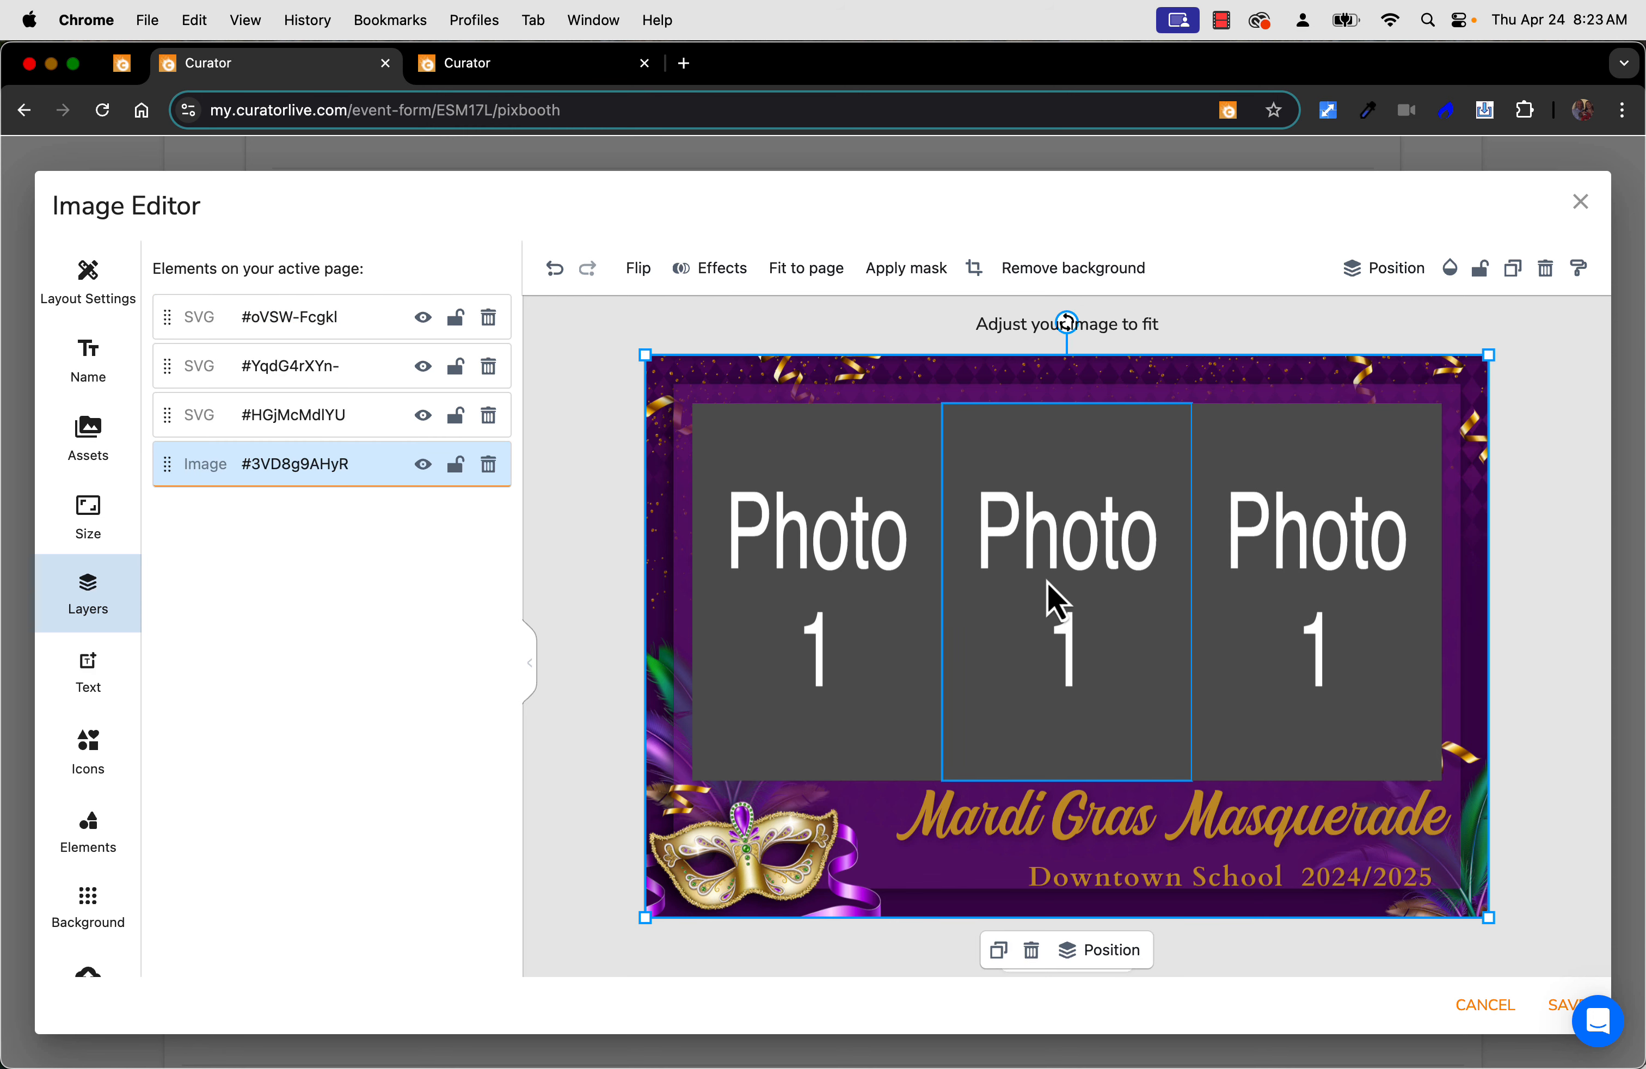
left_click(766, 492)
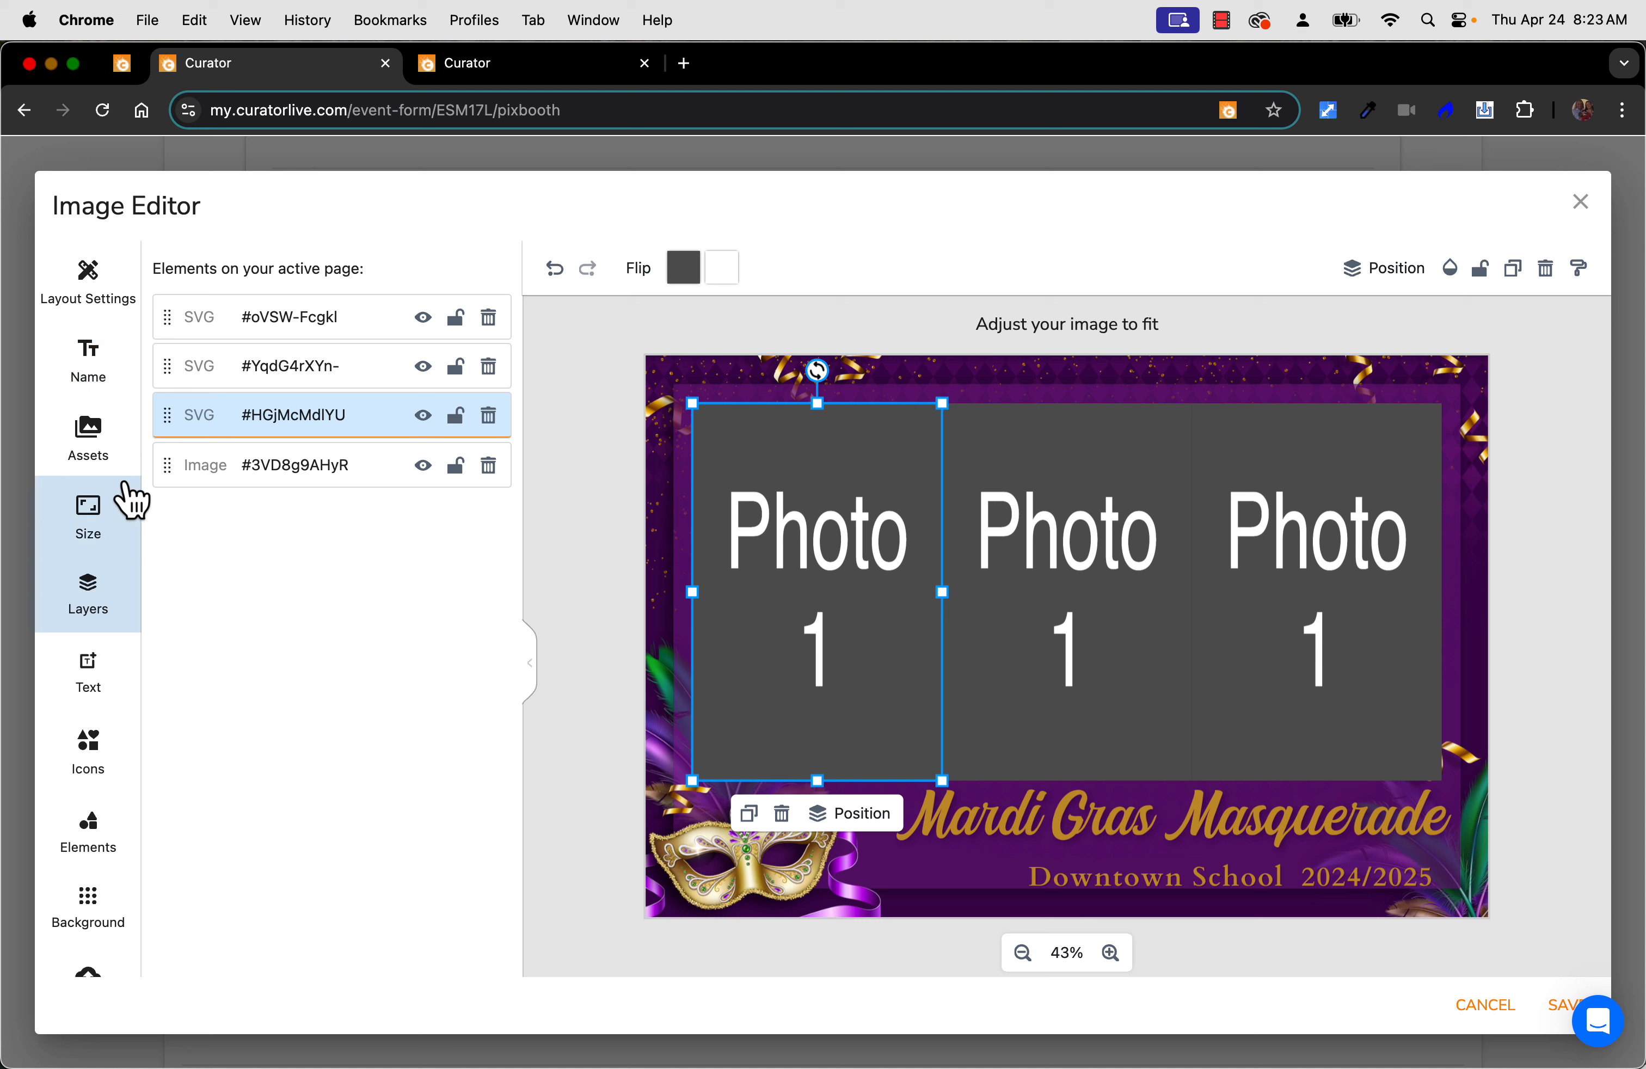
left_click(96, 514)
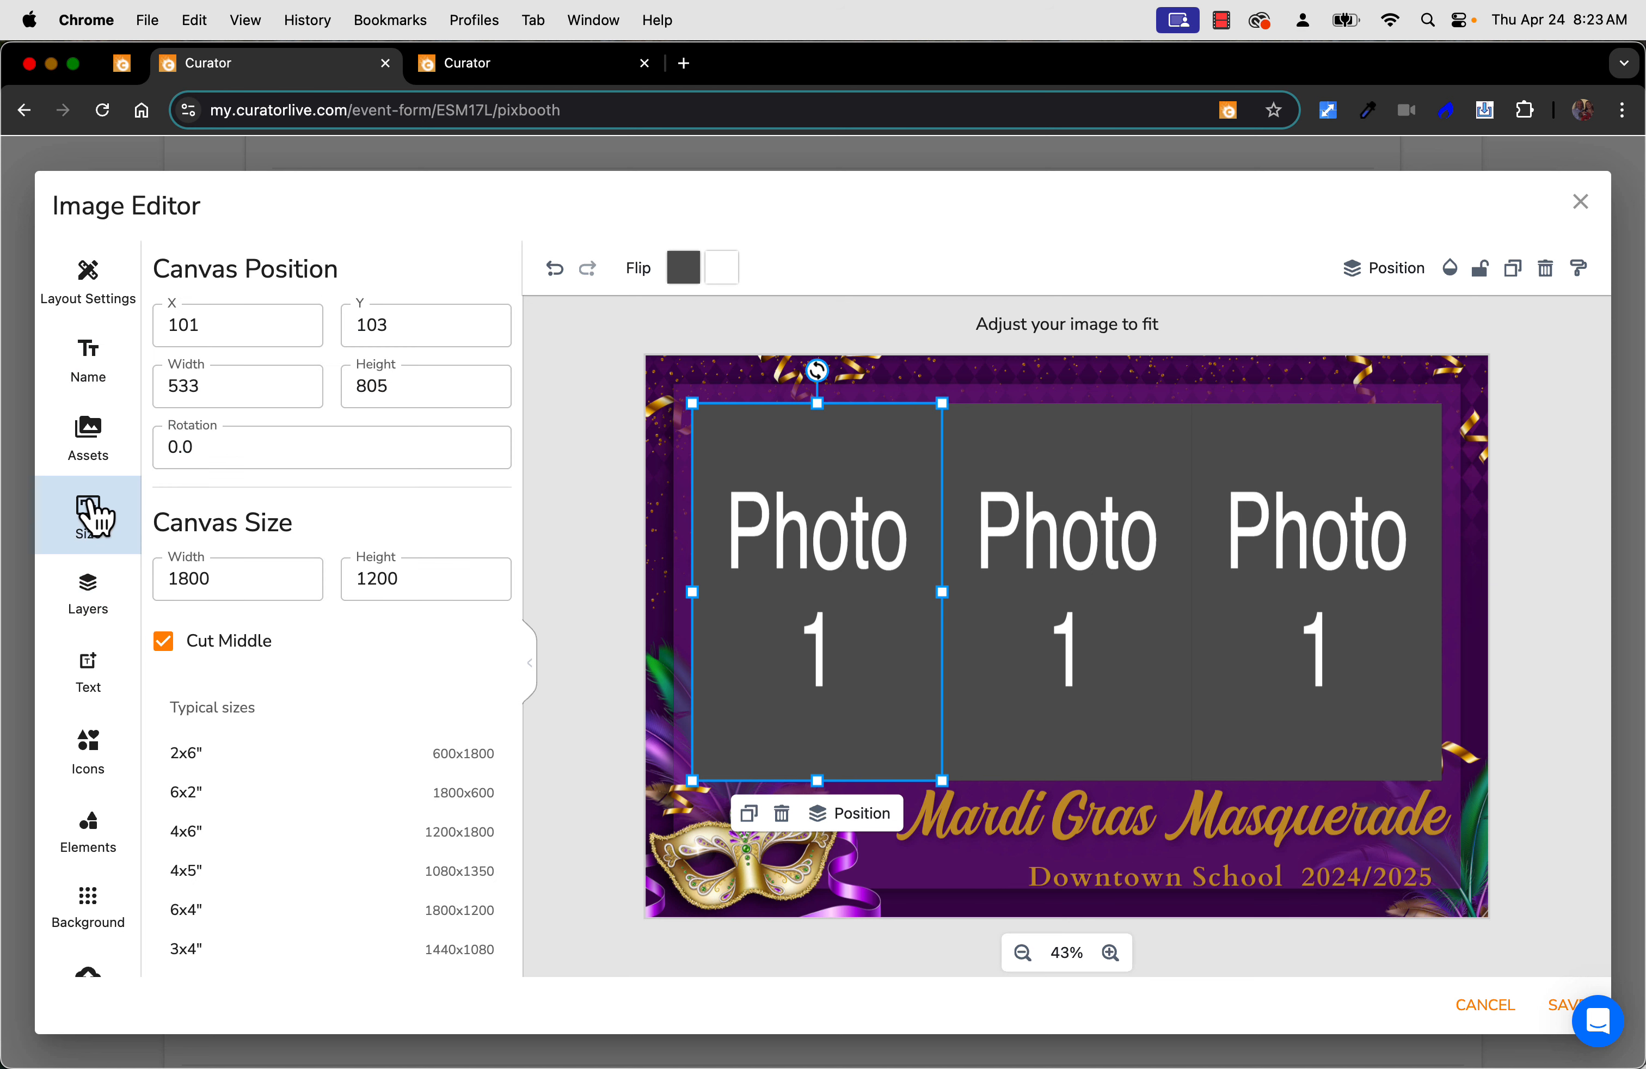
left_click(101, 310)
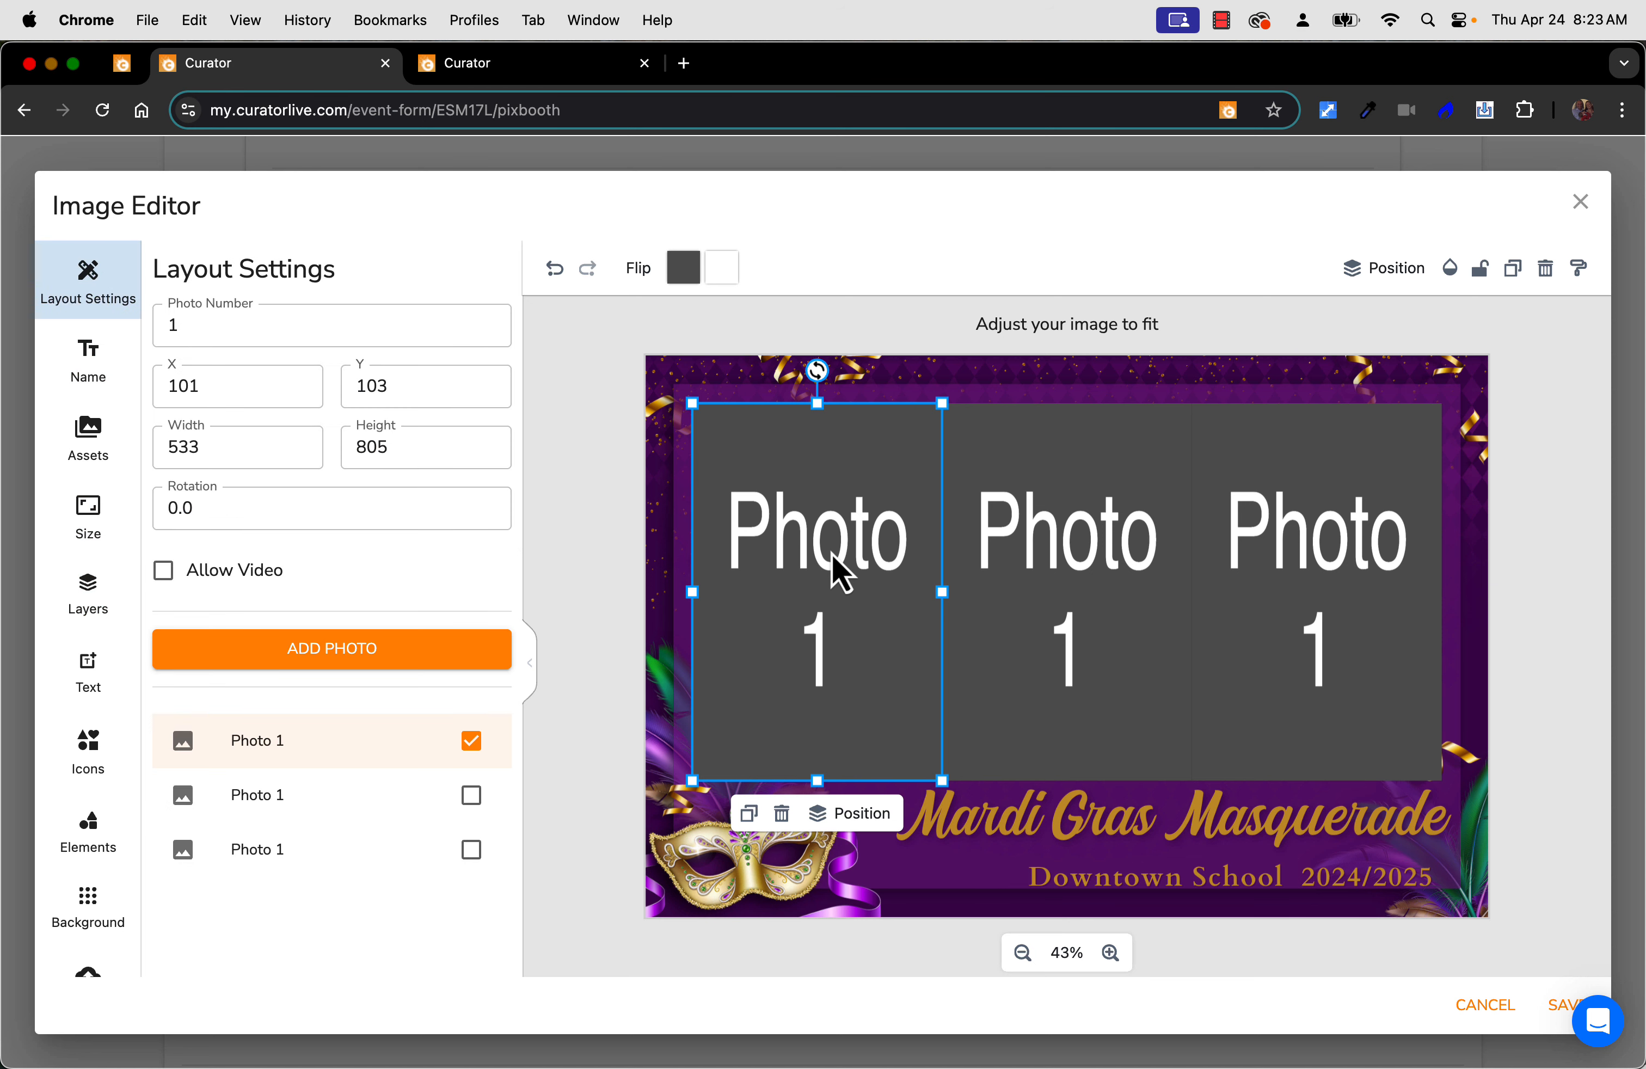
left_click(1010, 533)
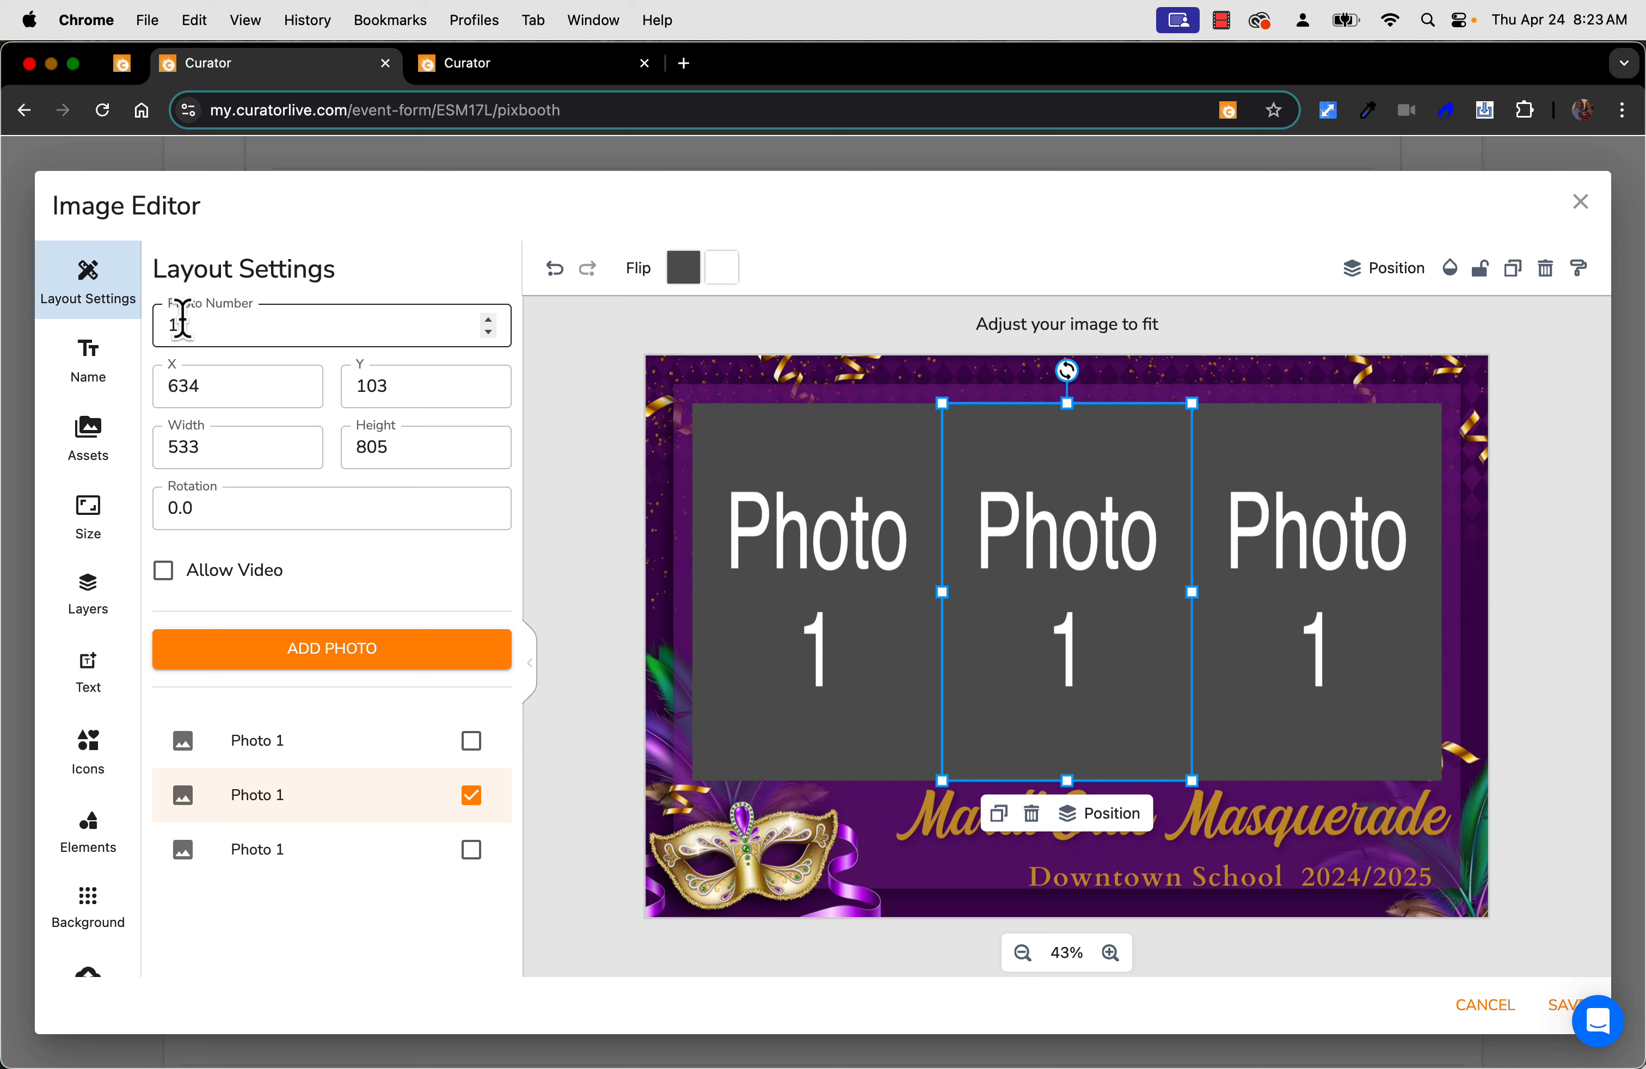
left_click(488, 320)
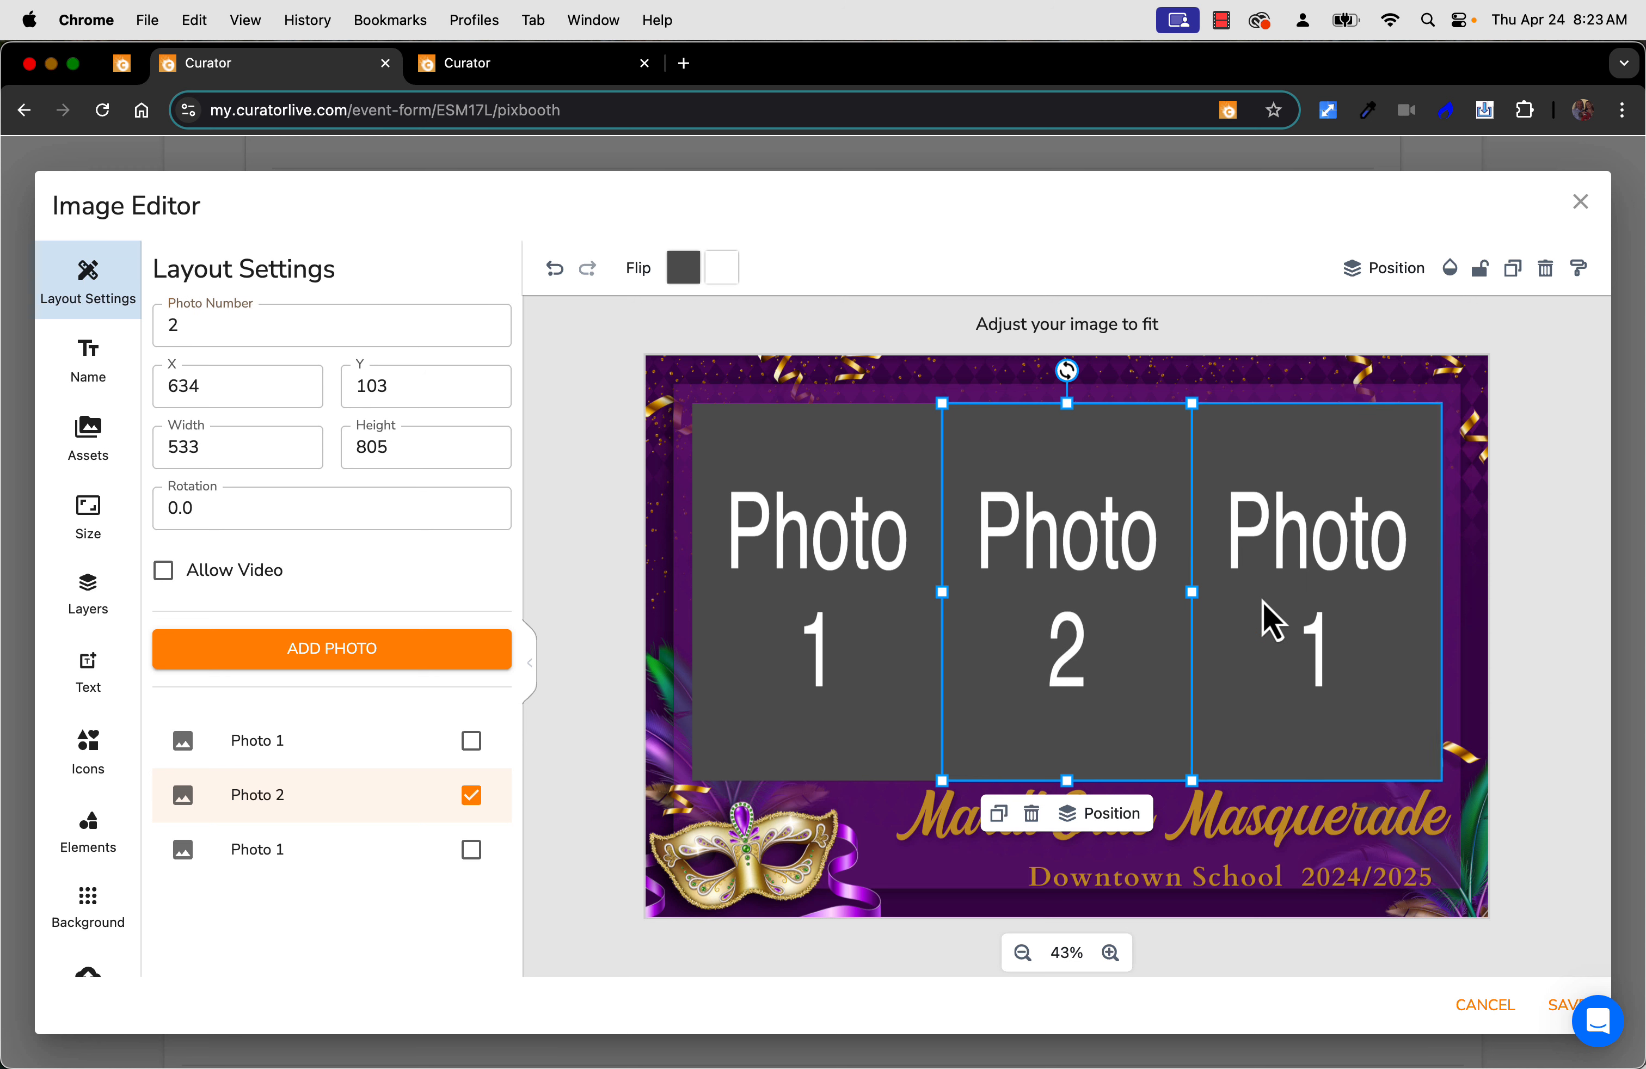
left_click(1263, 617)
left_click(490, 321)
left_click(489, 321)
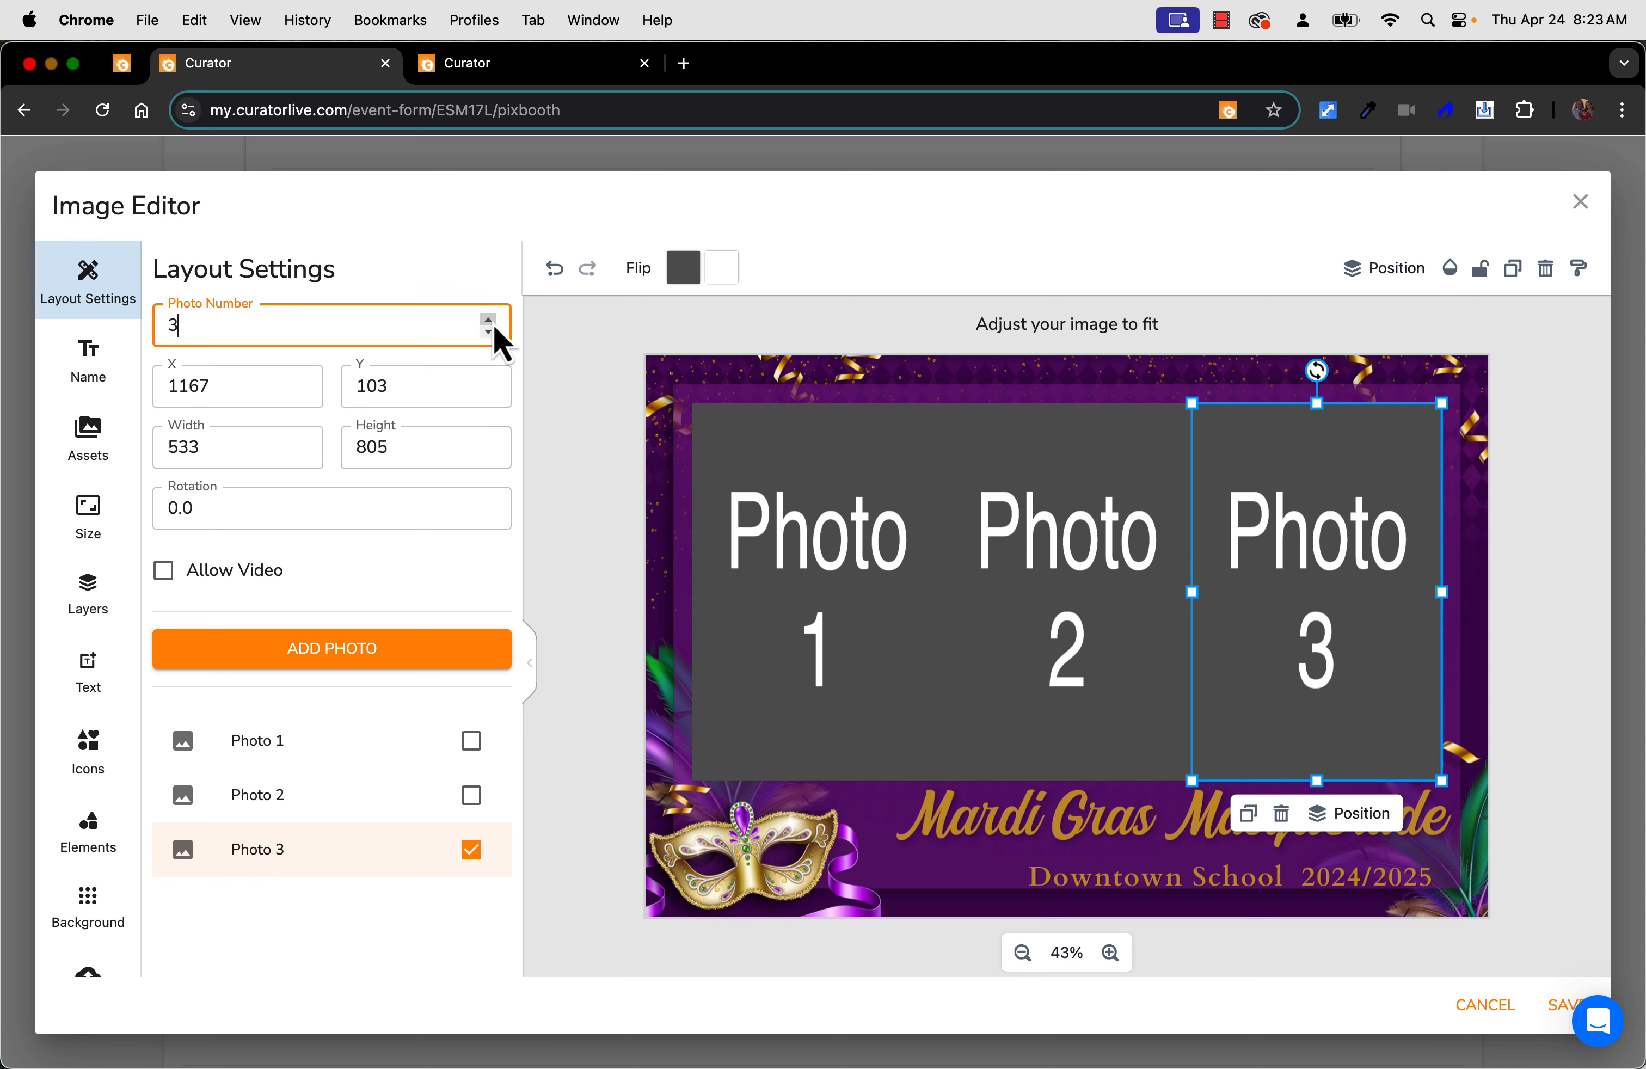
Move the Mardi Gras frame image above all three photo placeholders in the layer order, and save the layout
left_click(1042, 776)
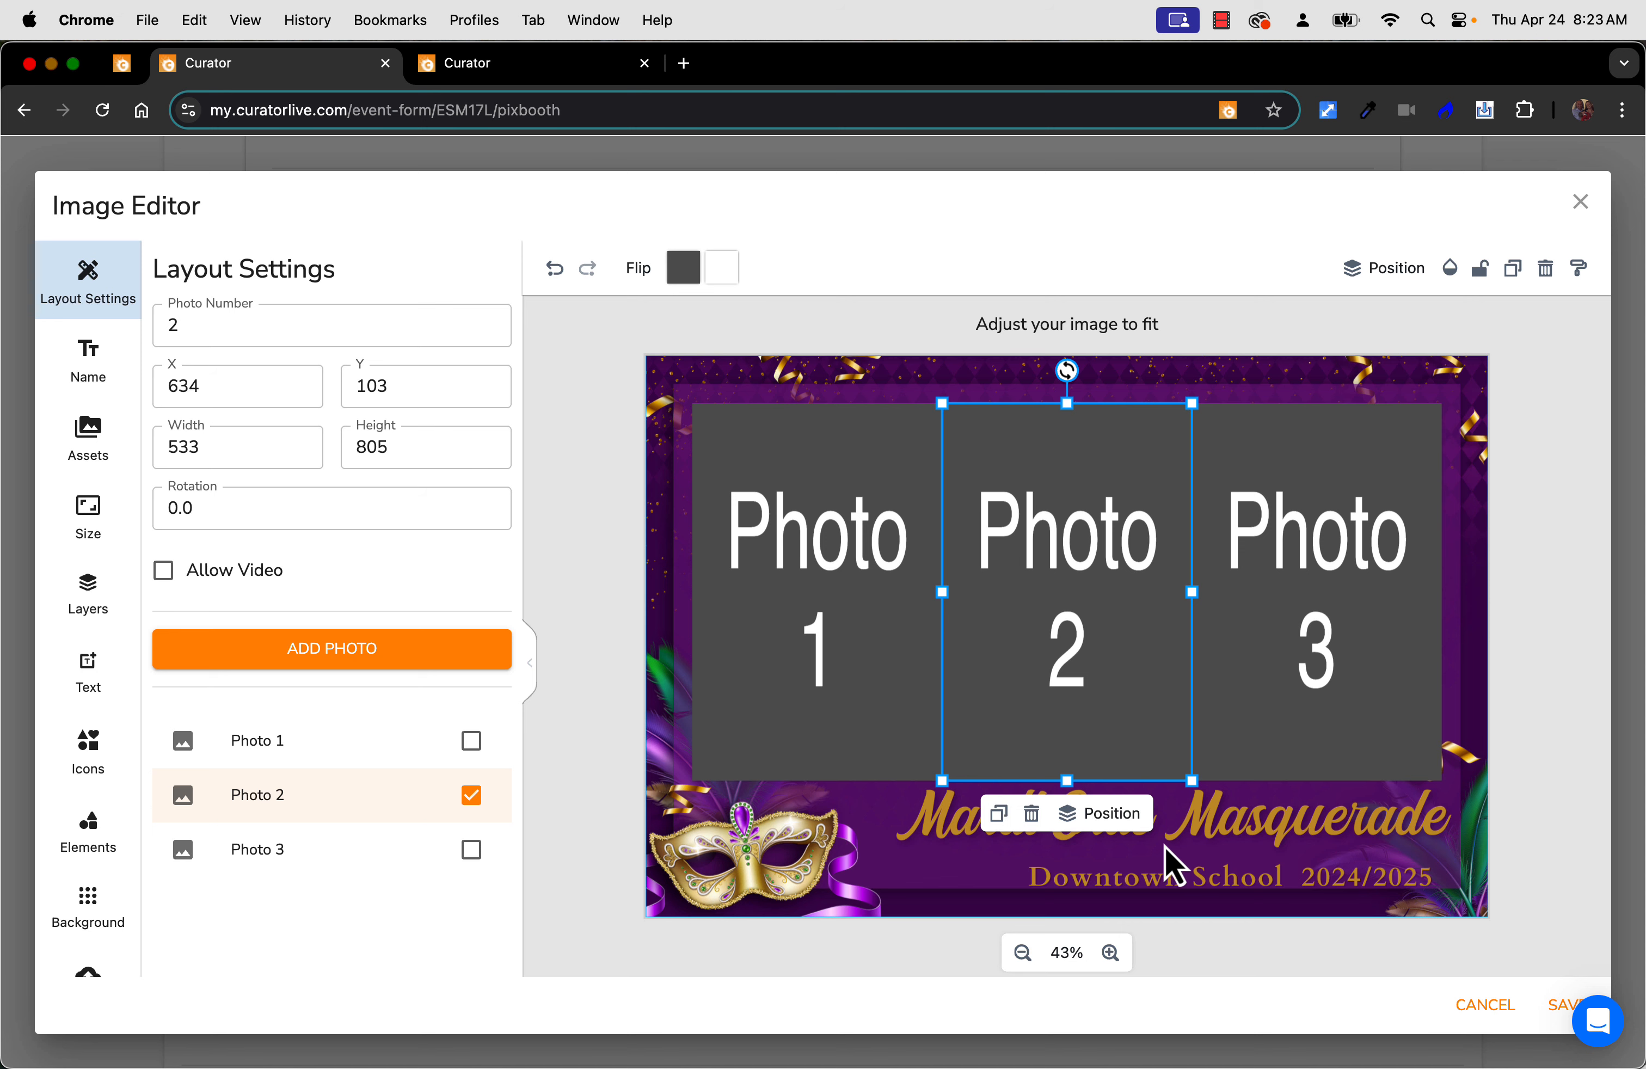
left_click(1120, 853)
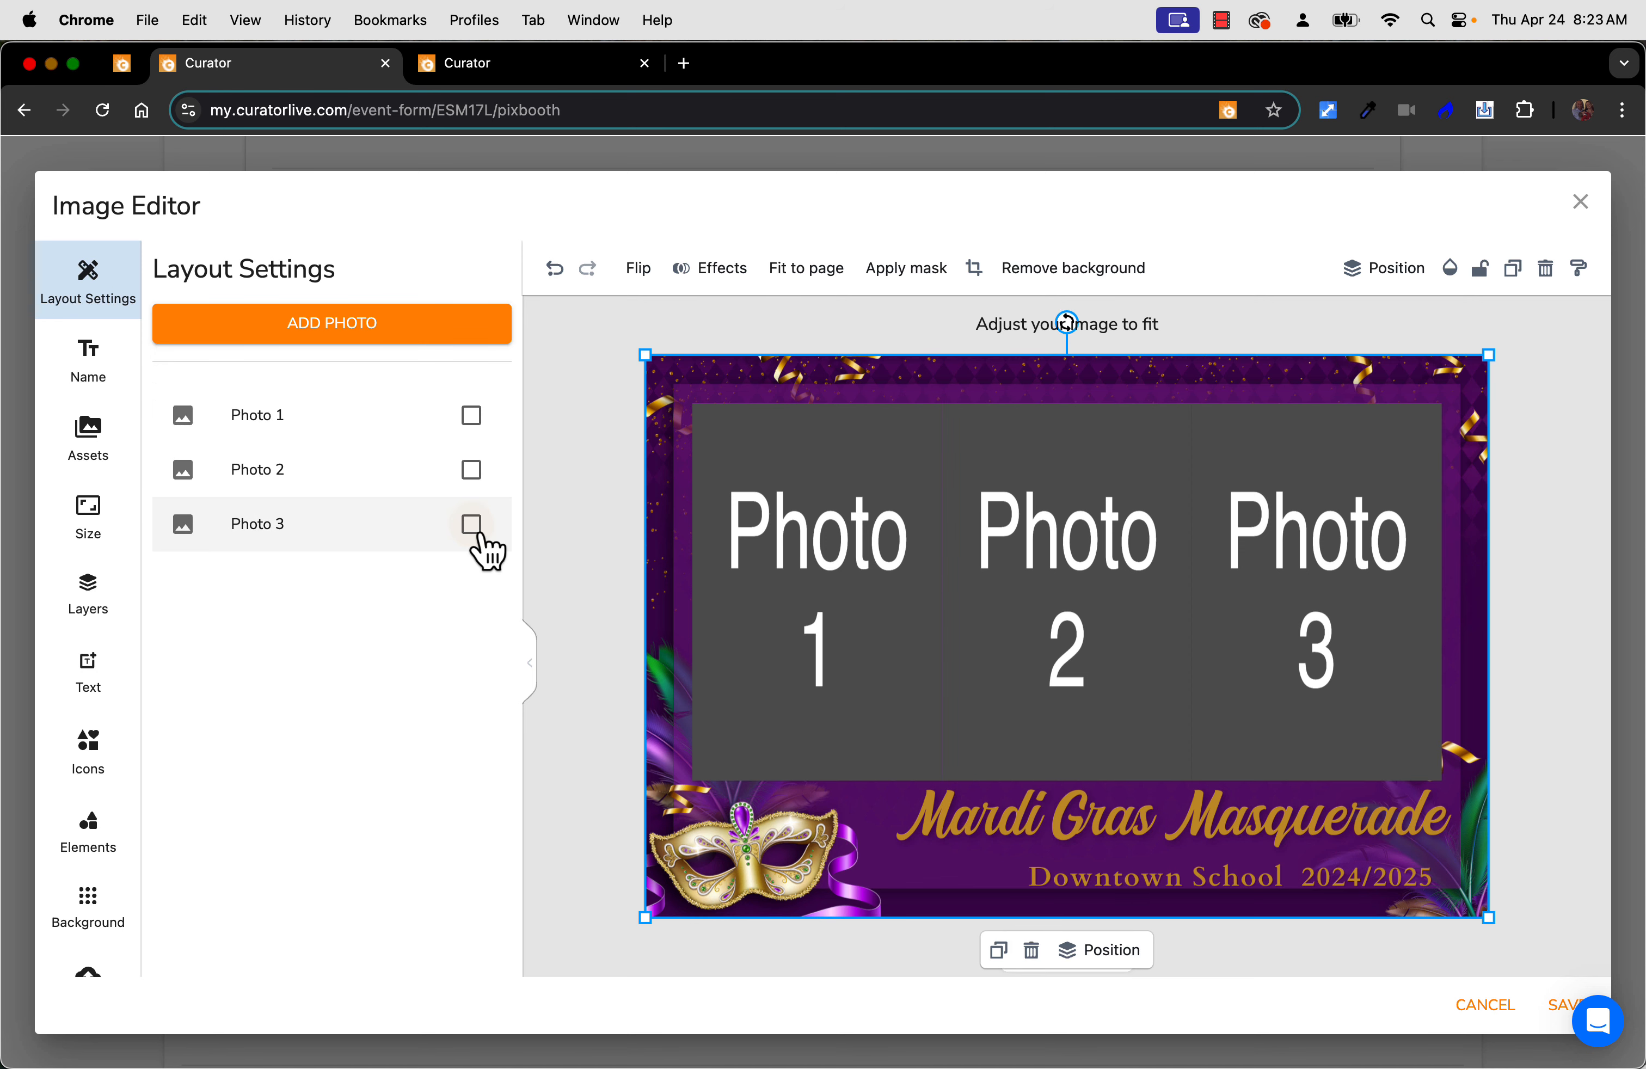
left_click(104, 604)
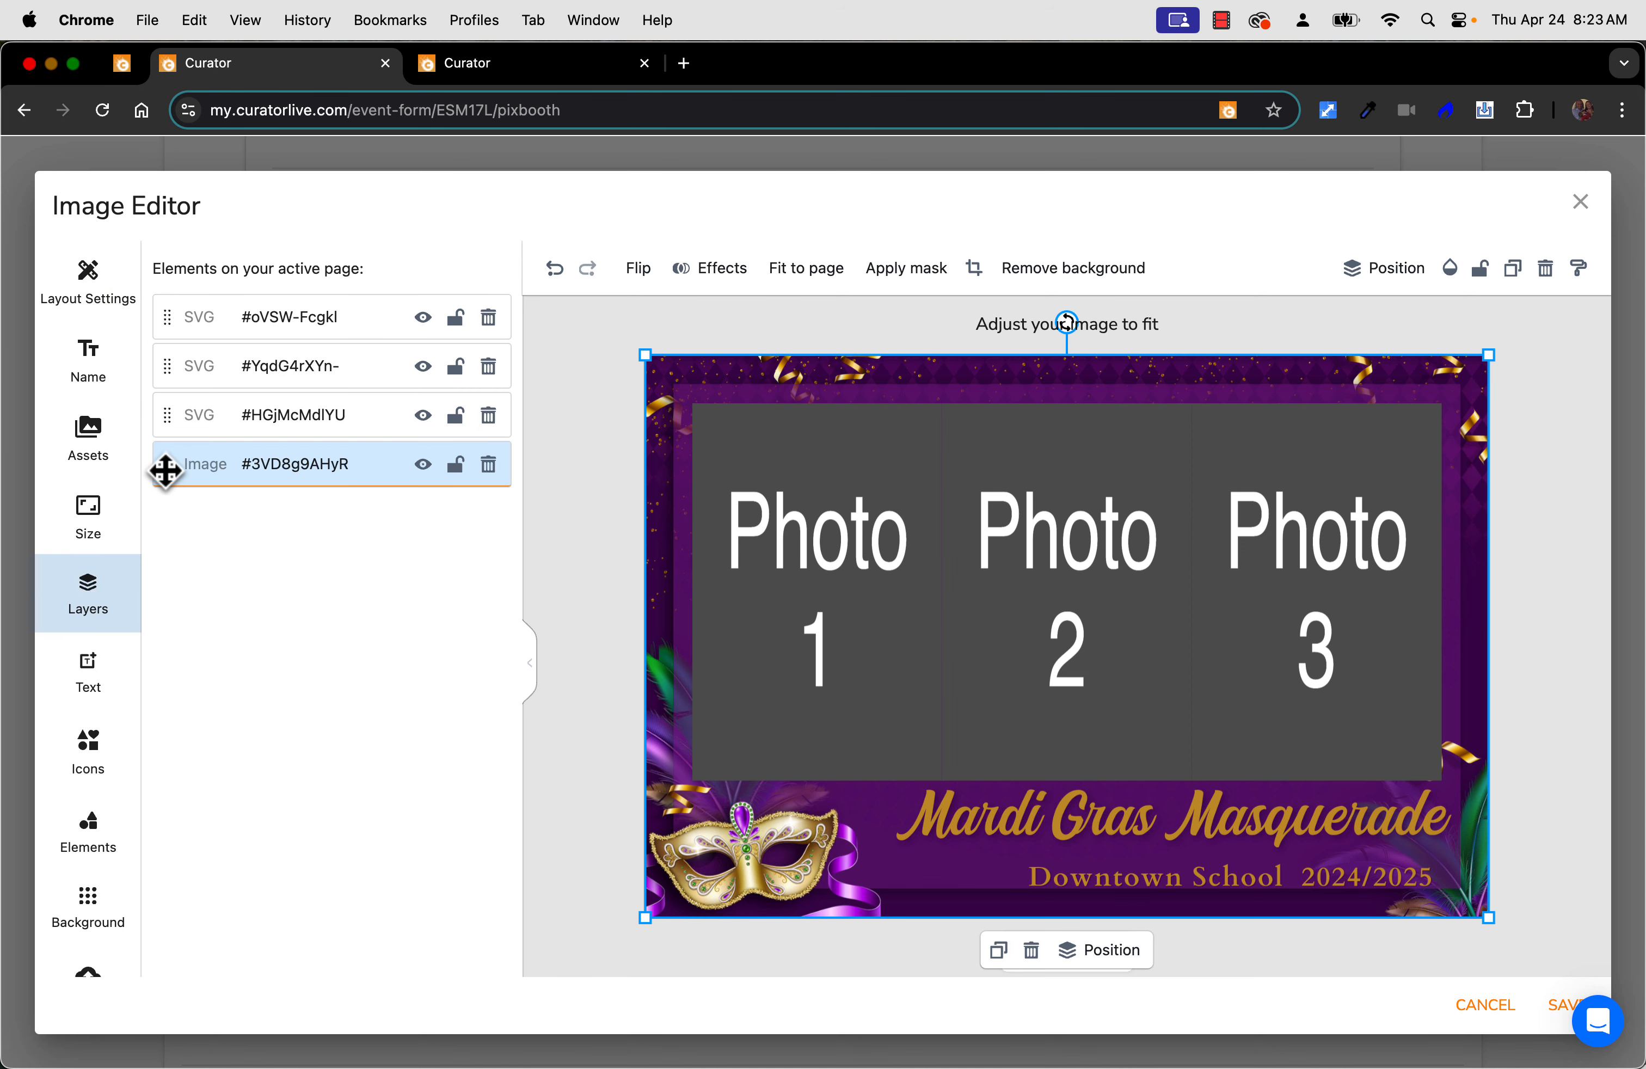
left_click_drag(165, 469, 159, 313)
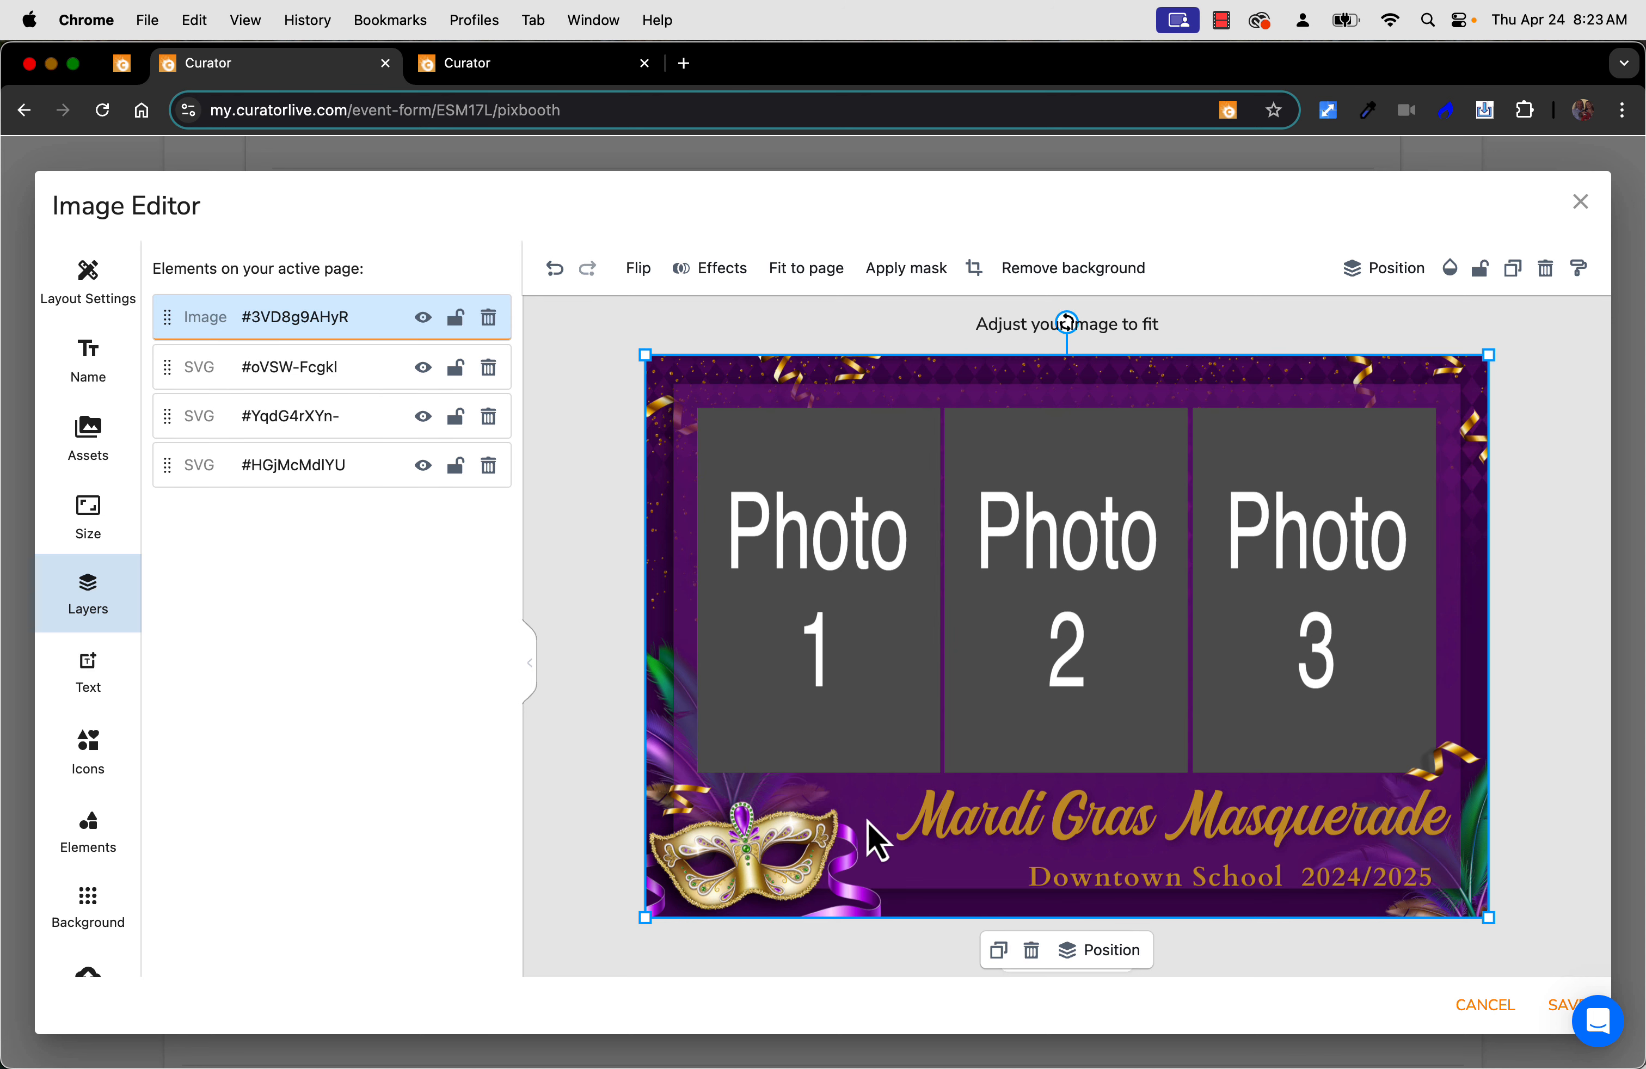
left_click(1552, 999)
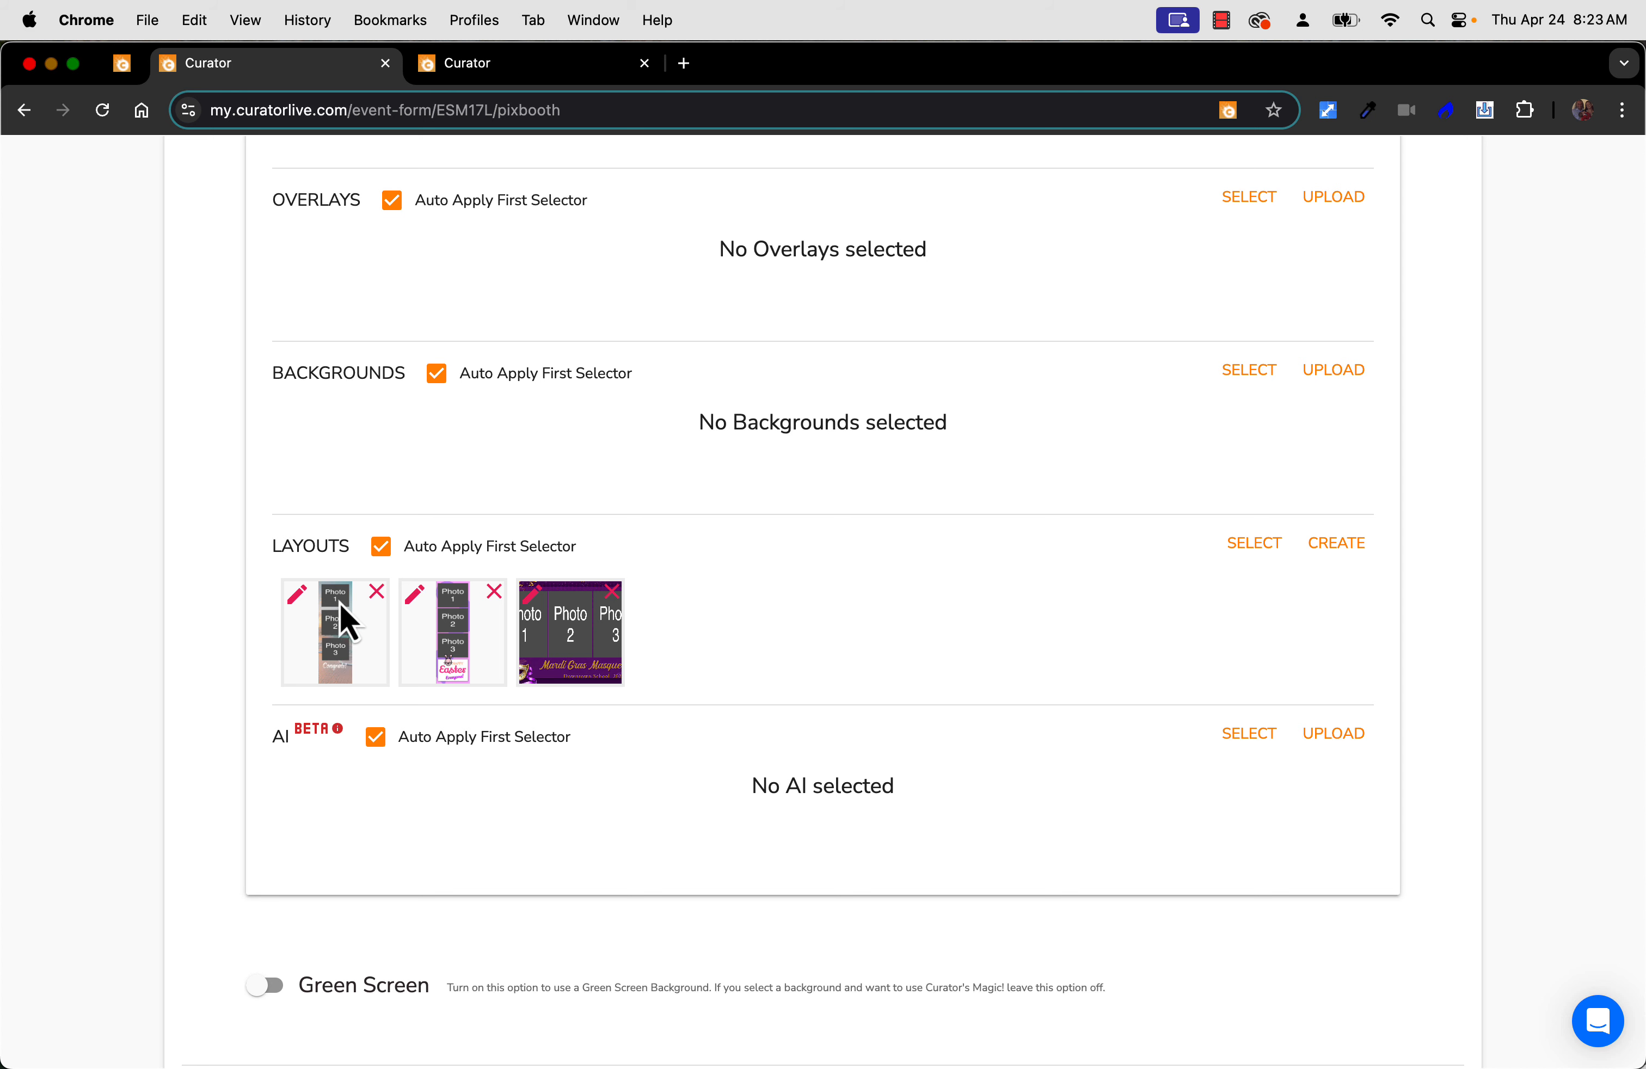
scroll(312, 607, "up", 10)
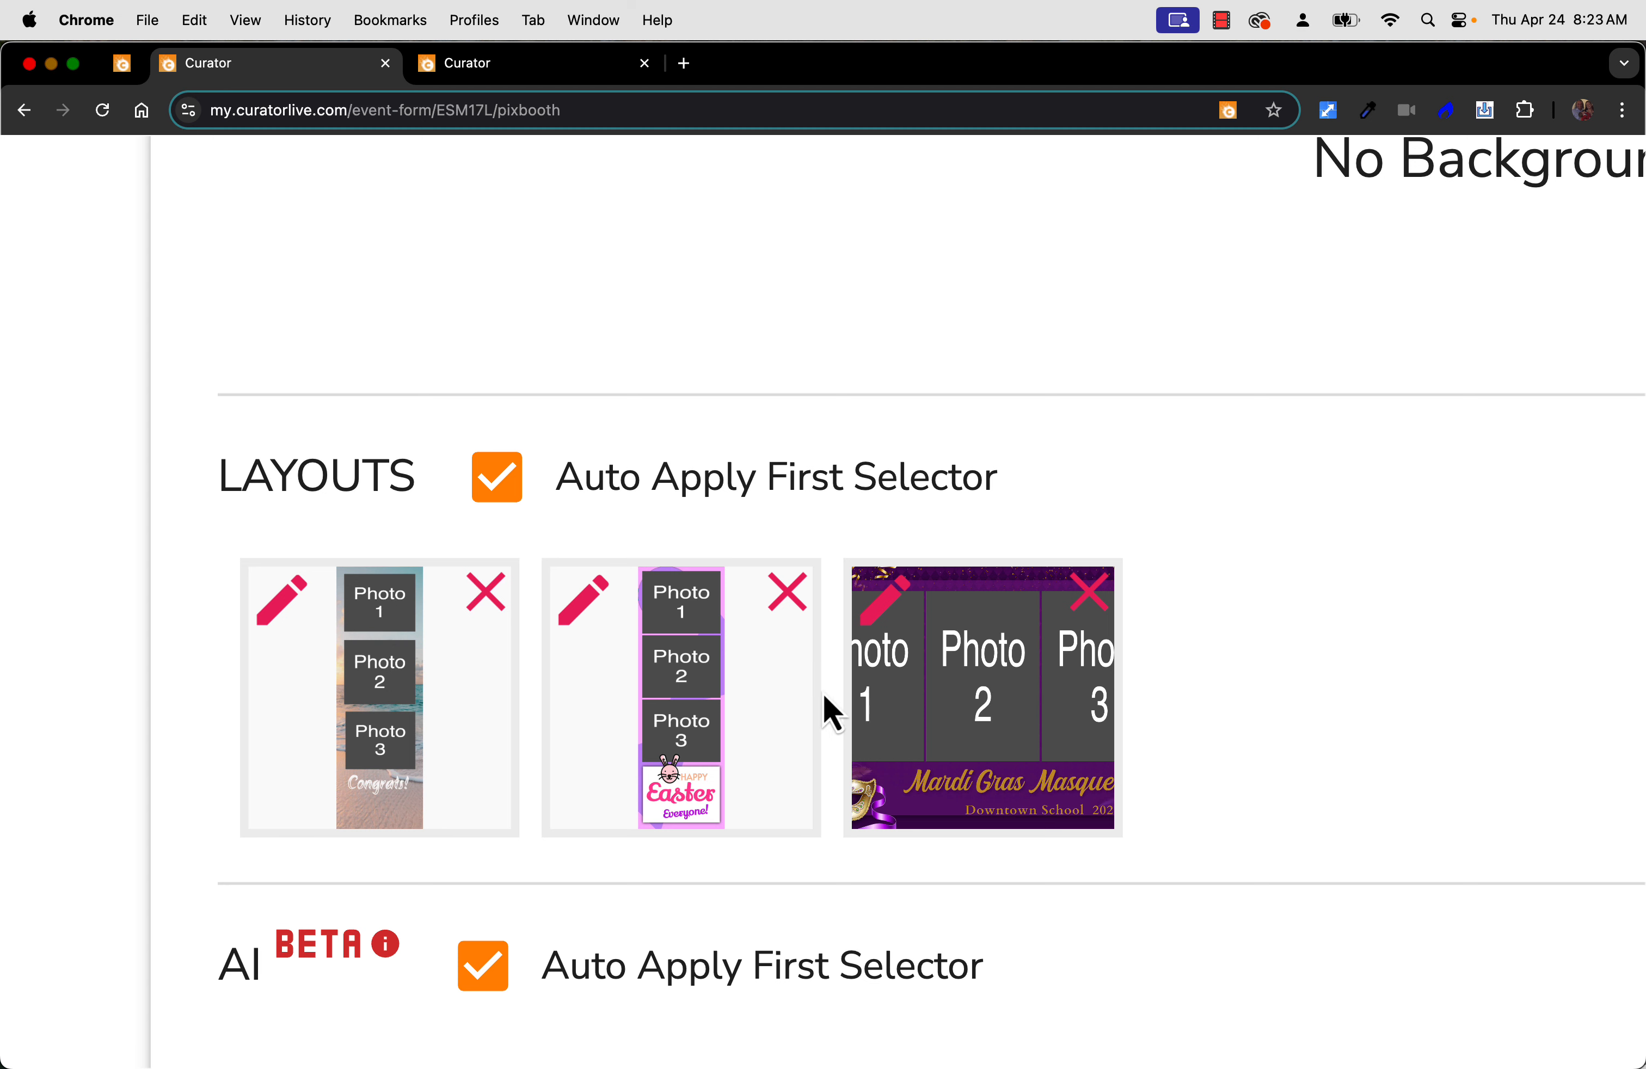
scroll(823, 656, "down", 10)
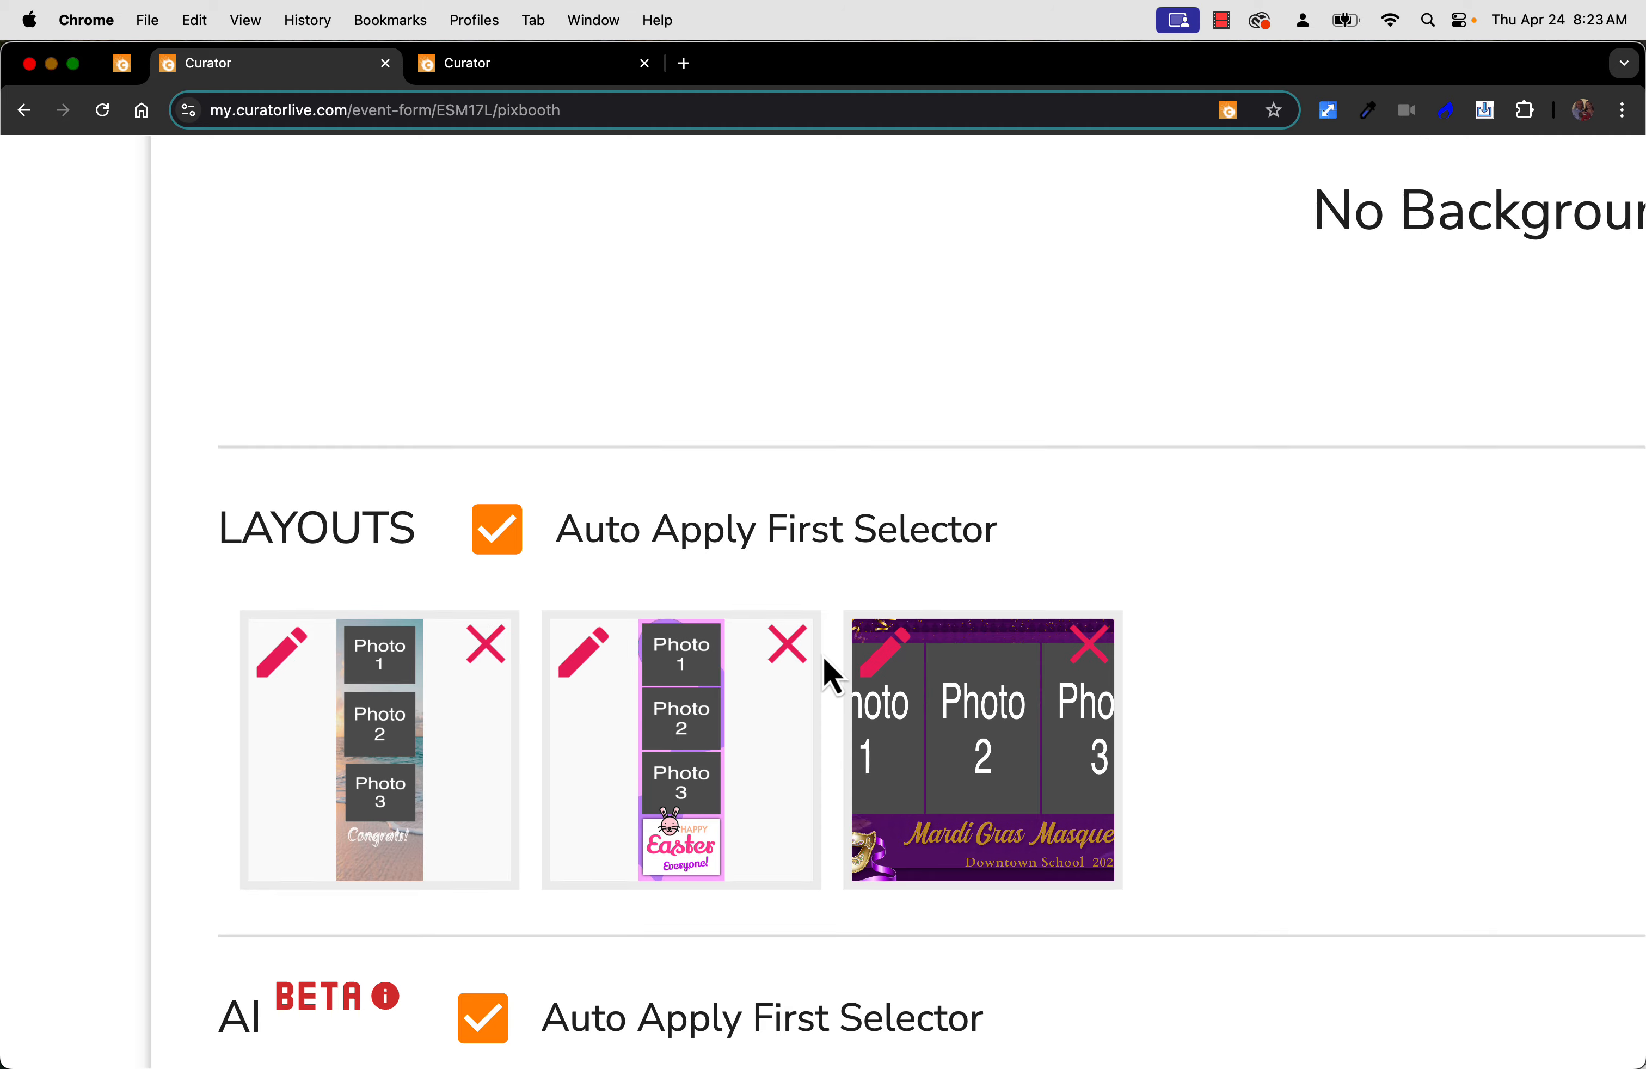
Set the image dimensions of the Single/Multi Photo experience to 1x1 (Square)
scroll(1228, 479, "up", 15)
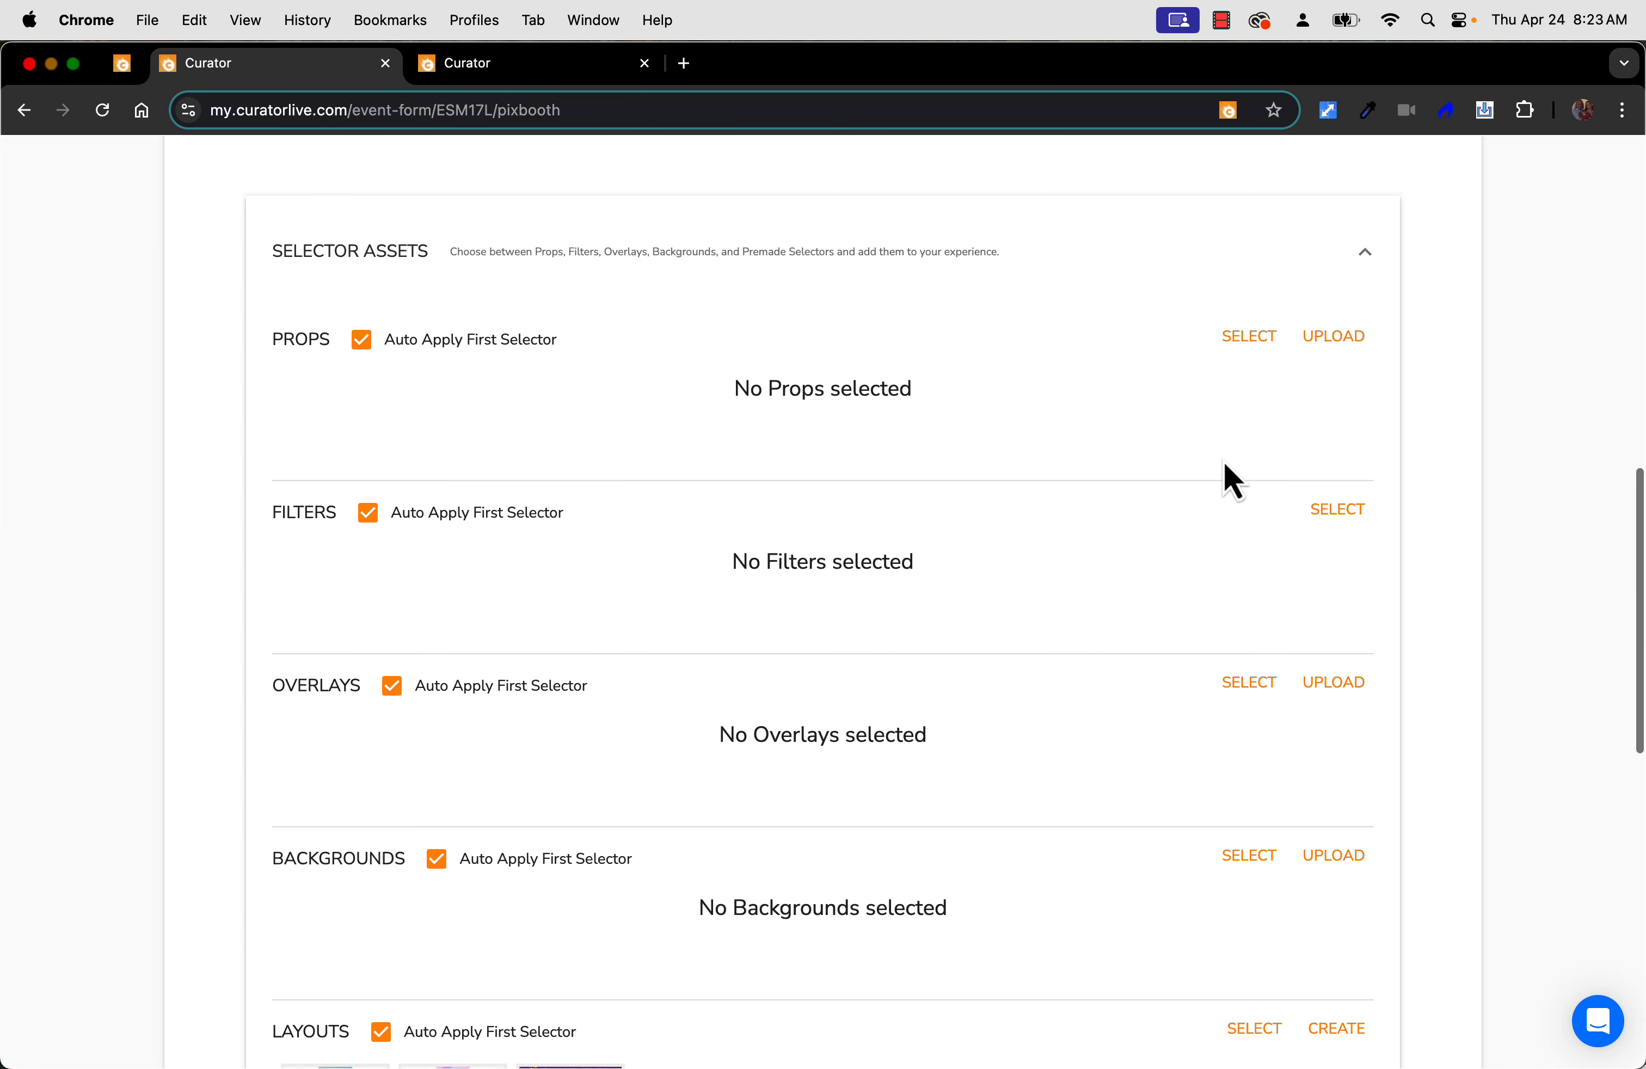
left_click(1244, 454)
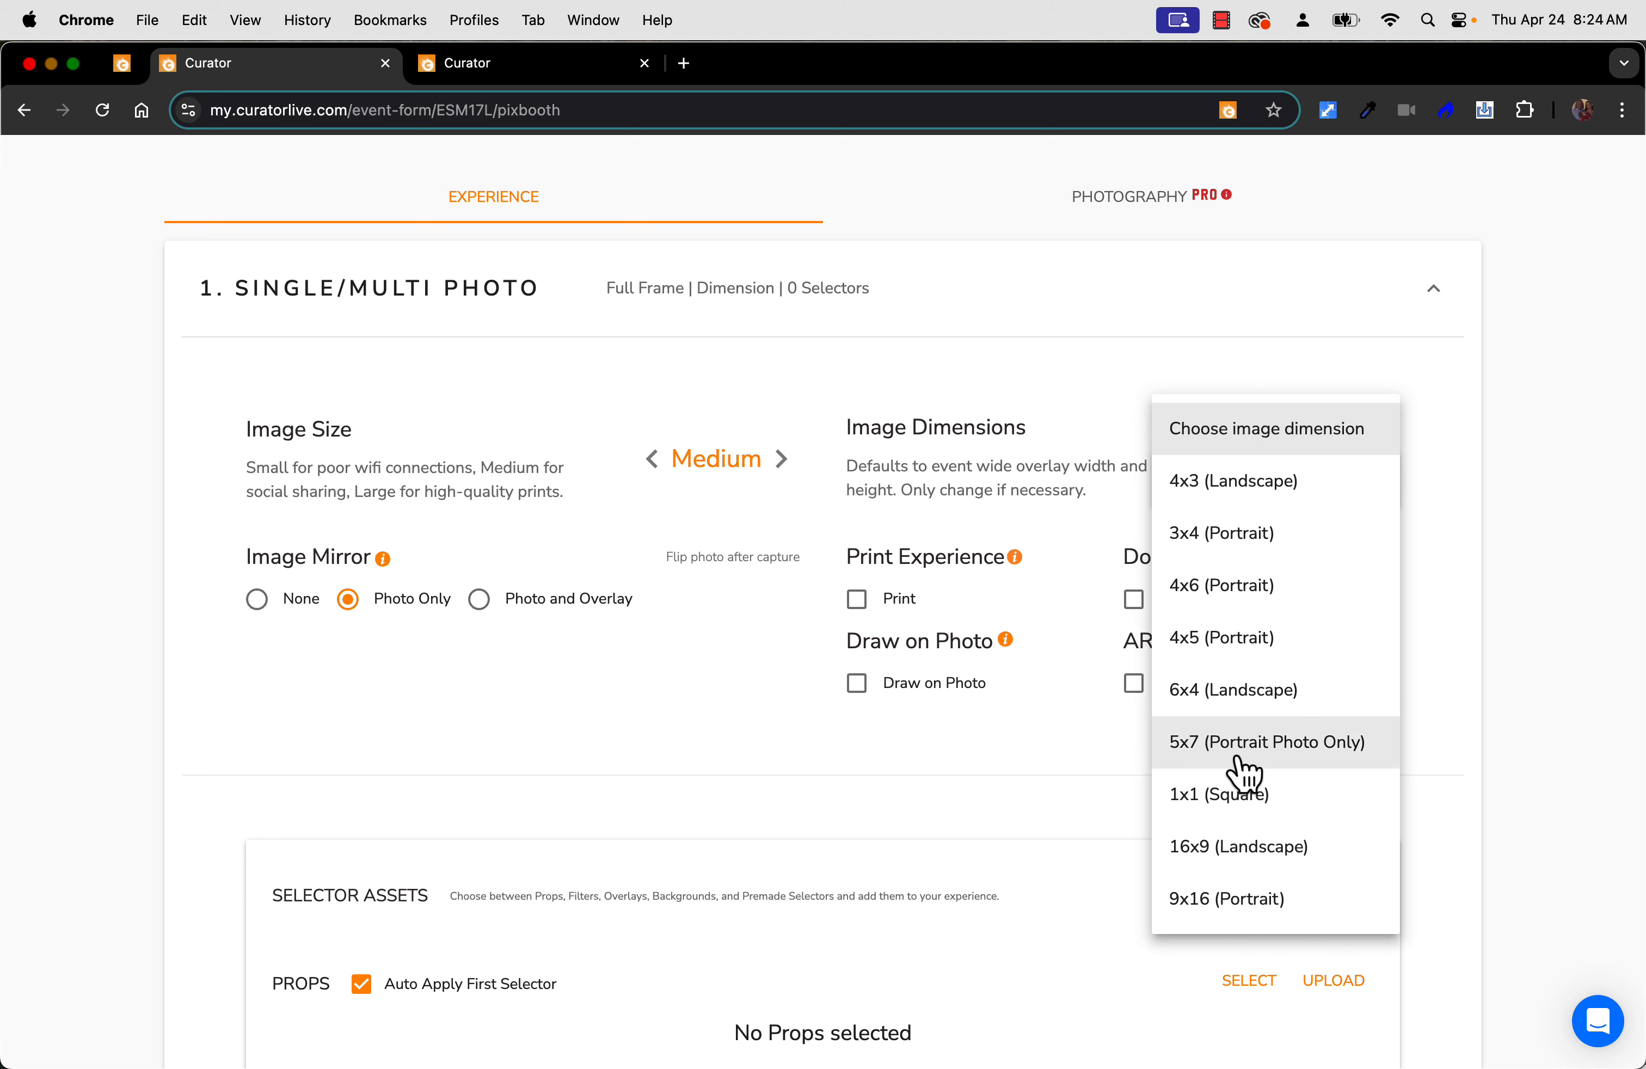
left_click(1231, 799)
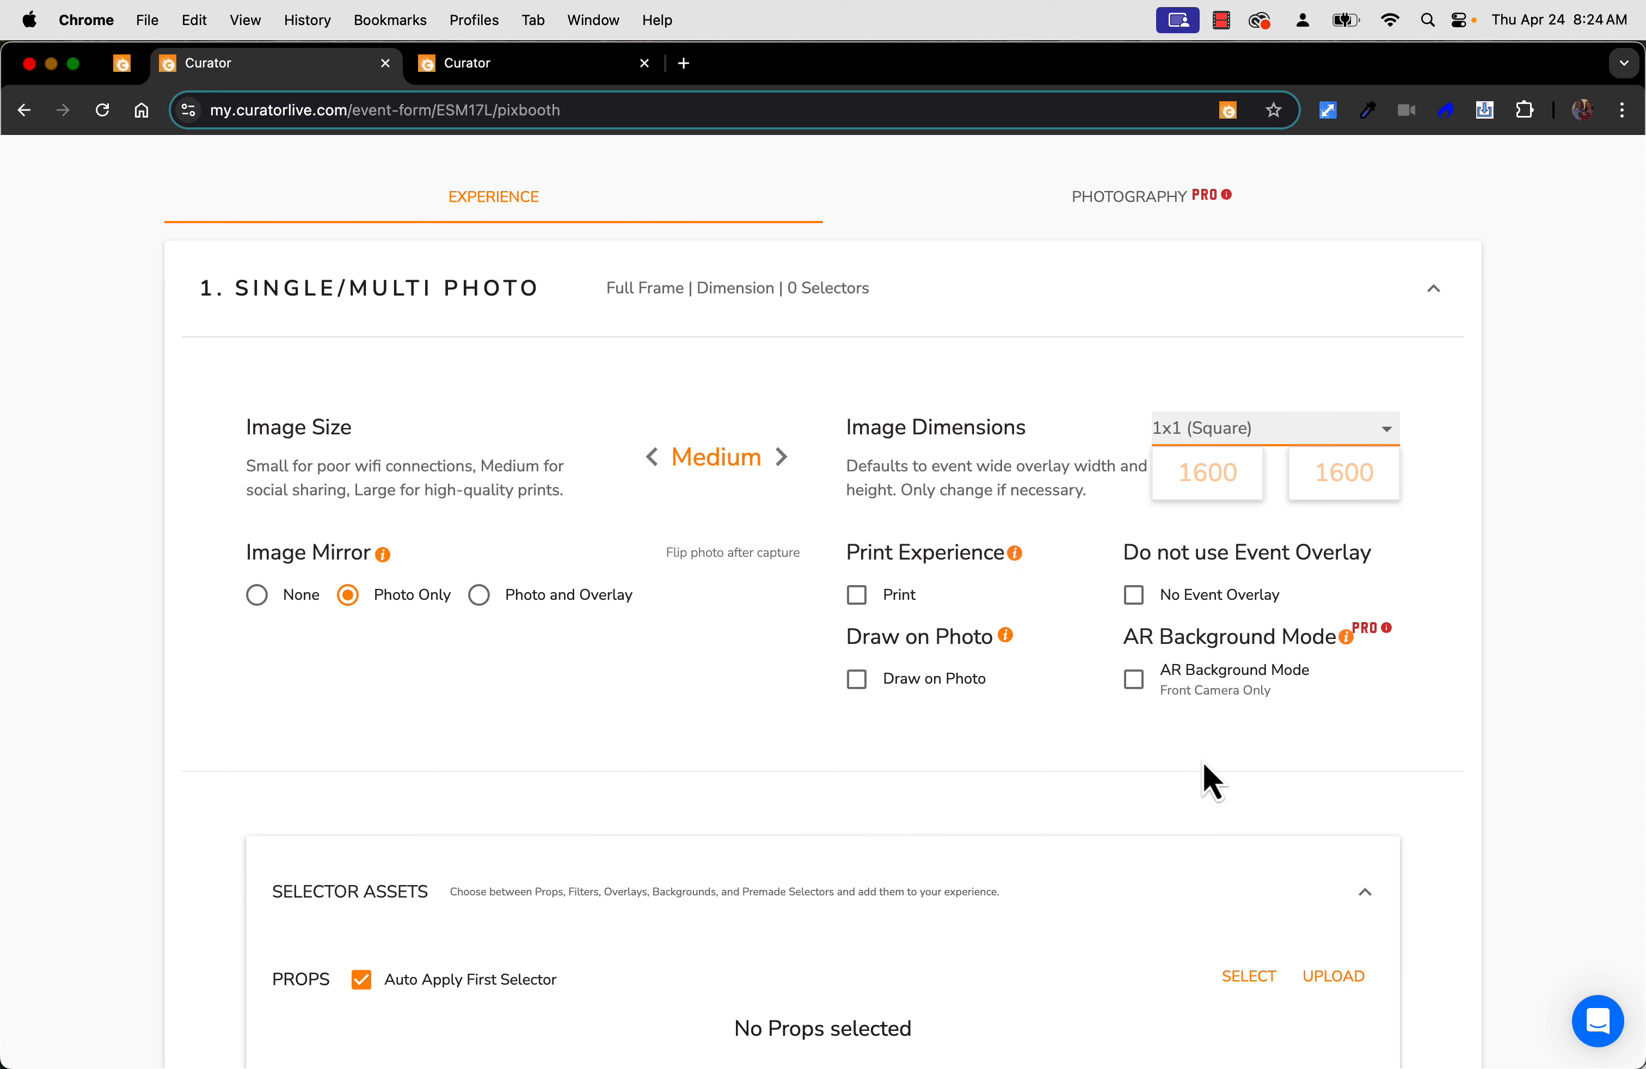
scroll(914, 770, "down", 8)
scroll(914, 771, "down", 7)
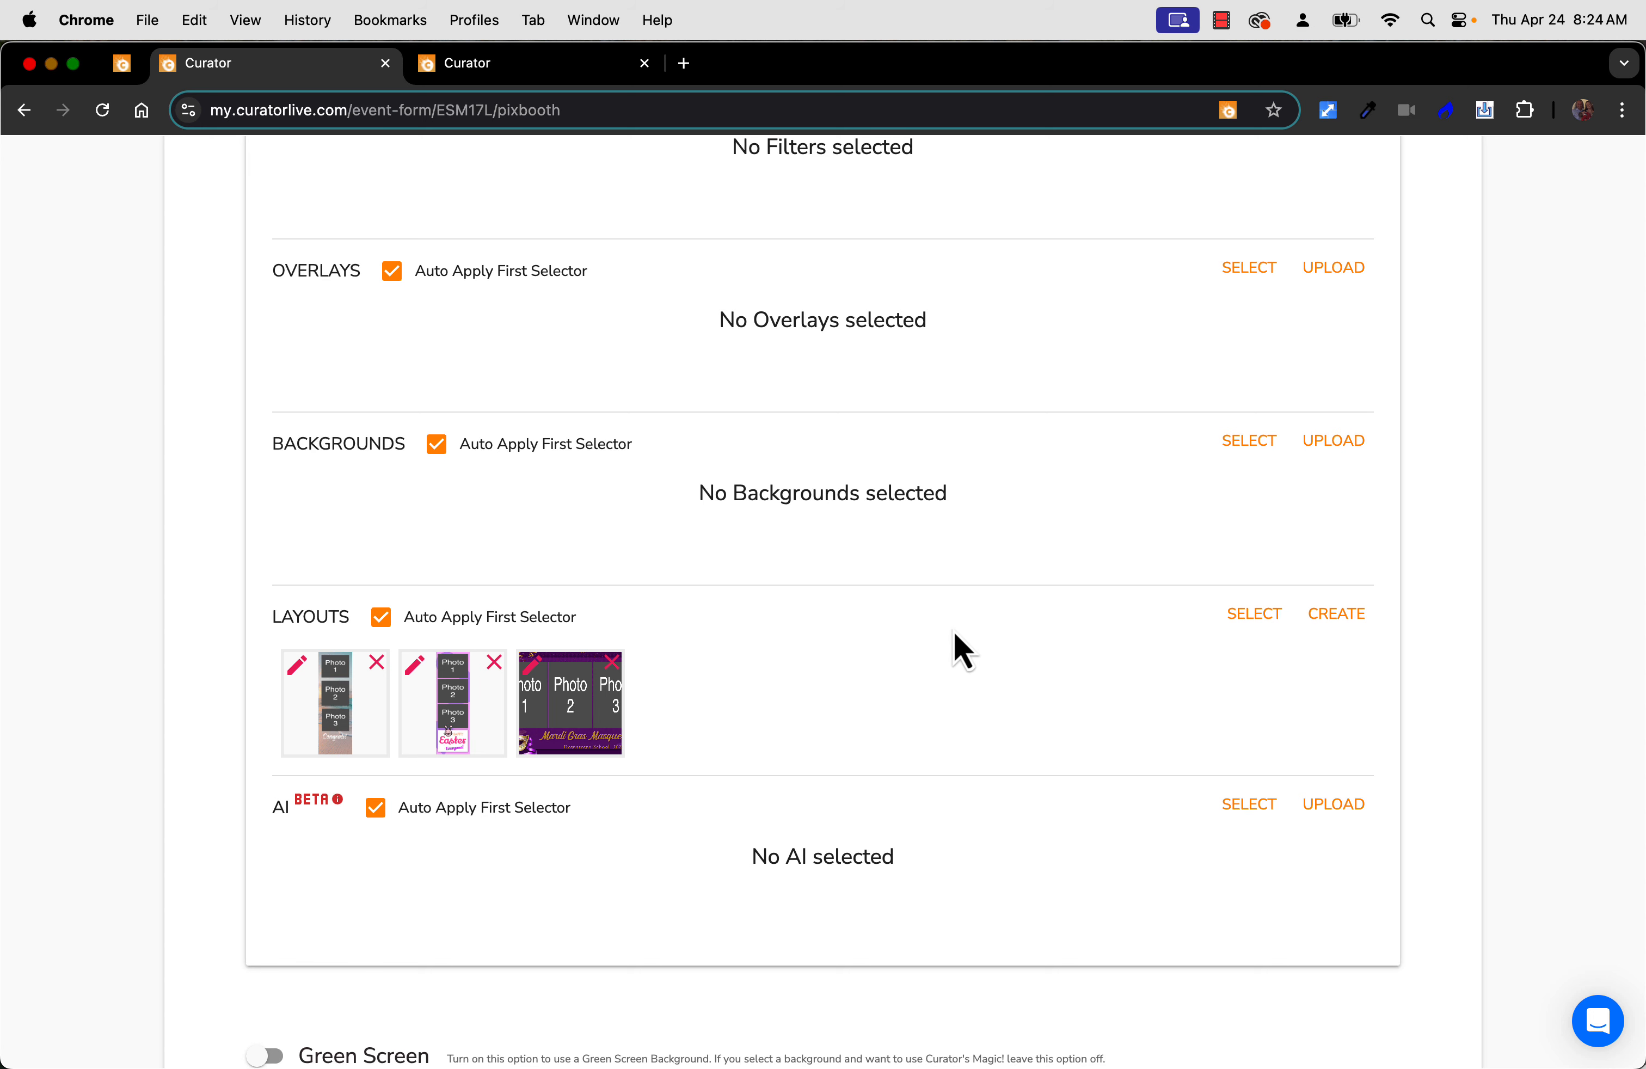
scroll(954, 649, "up", 15)
scroll(955, 636, "down", 15)
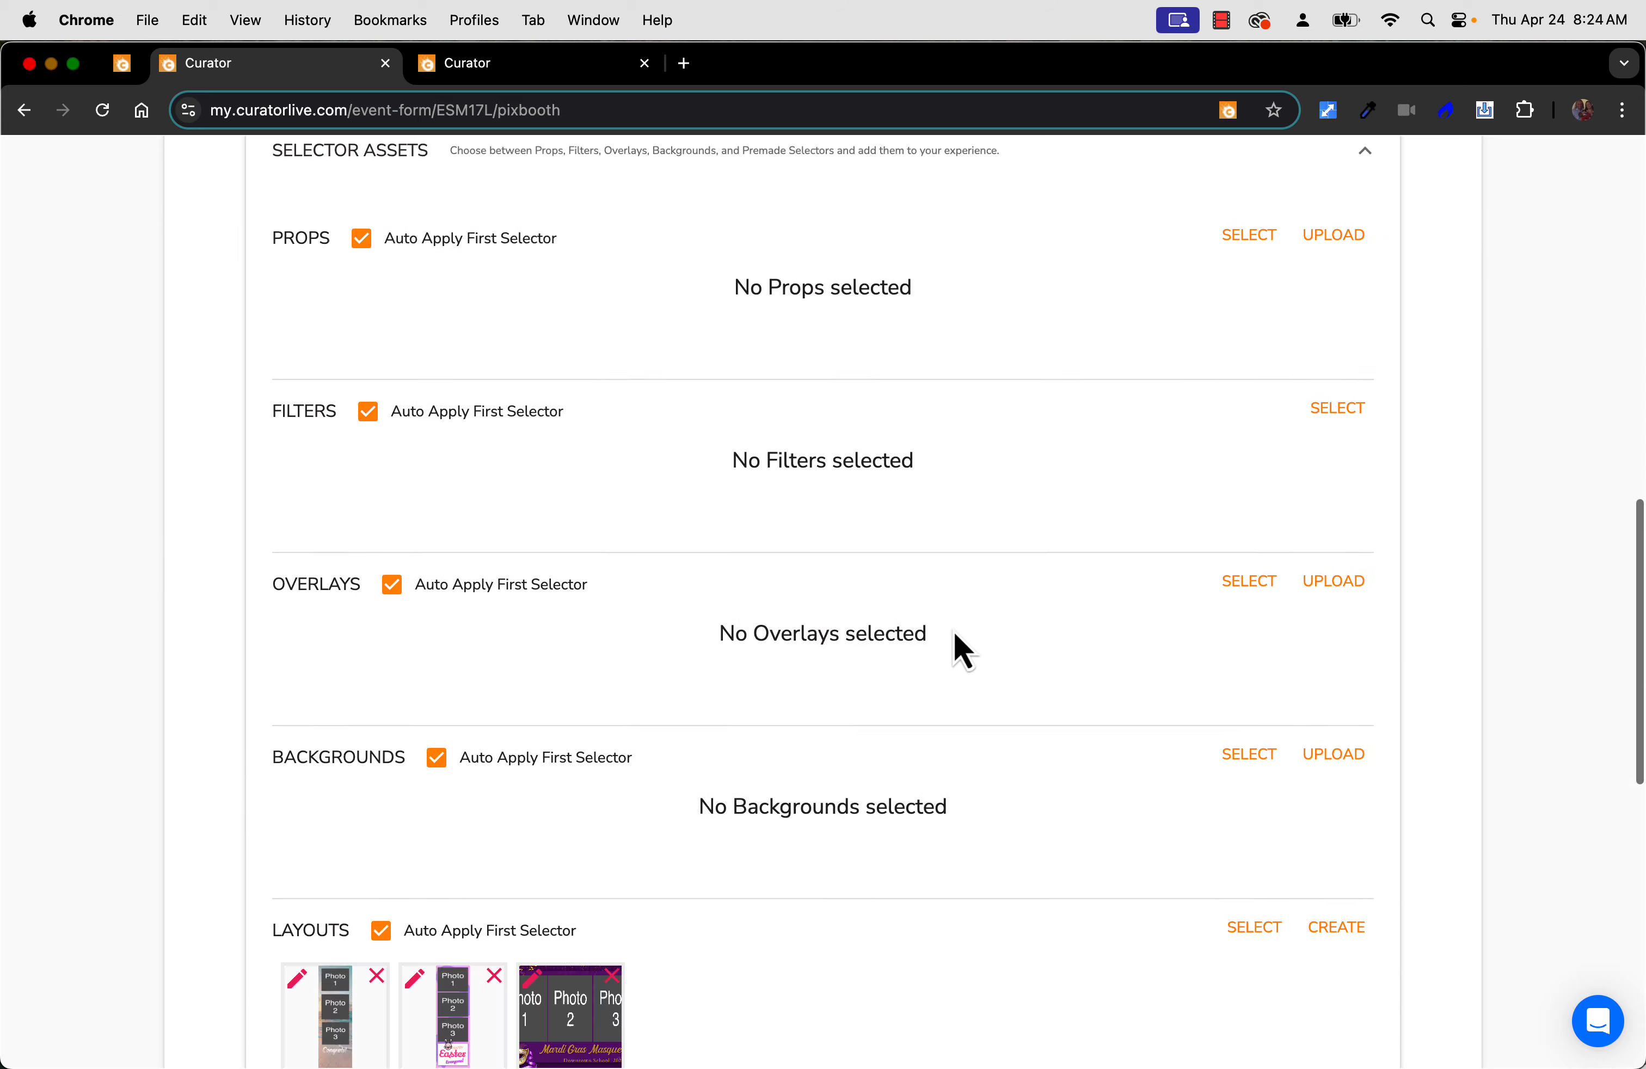
scroll(955, 635, "up", 3)
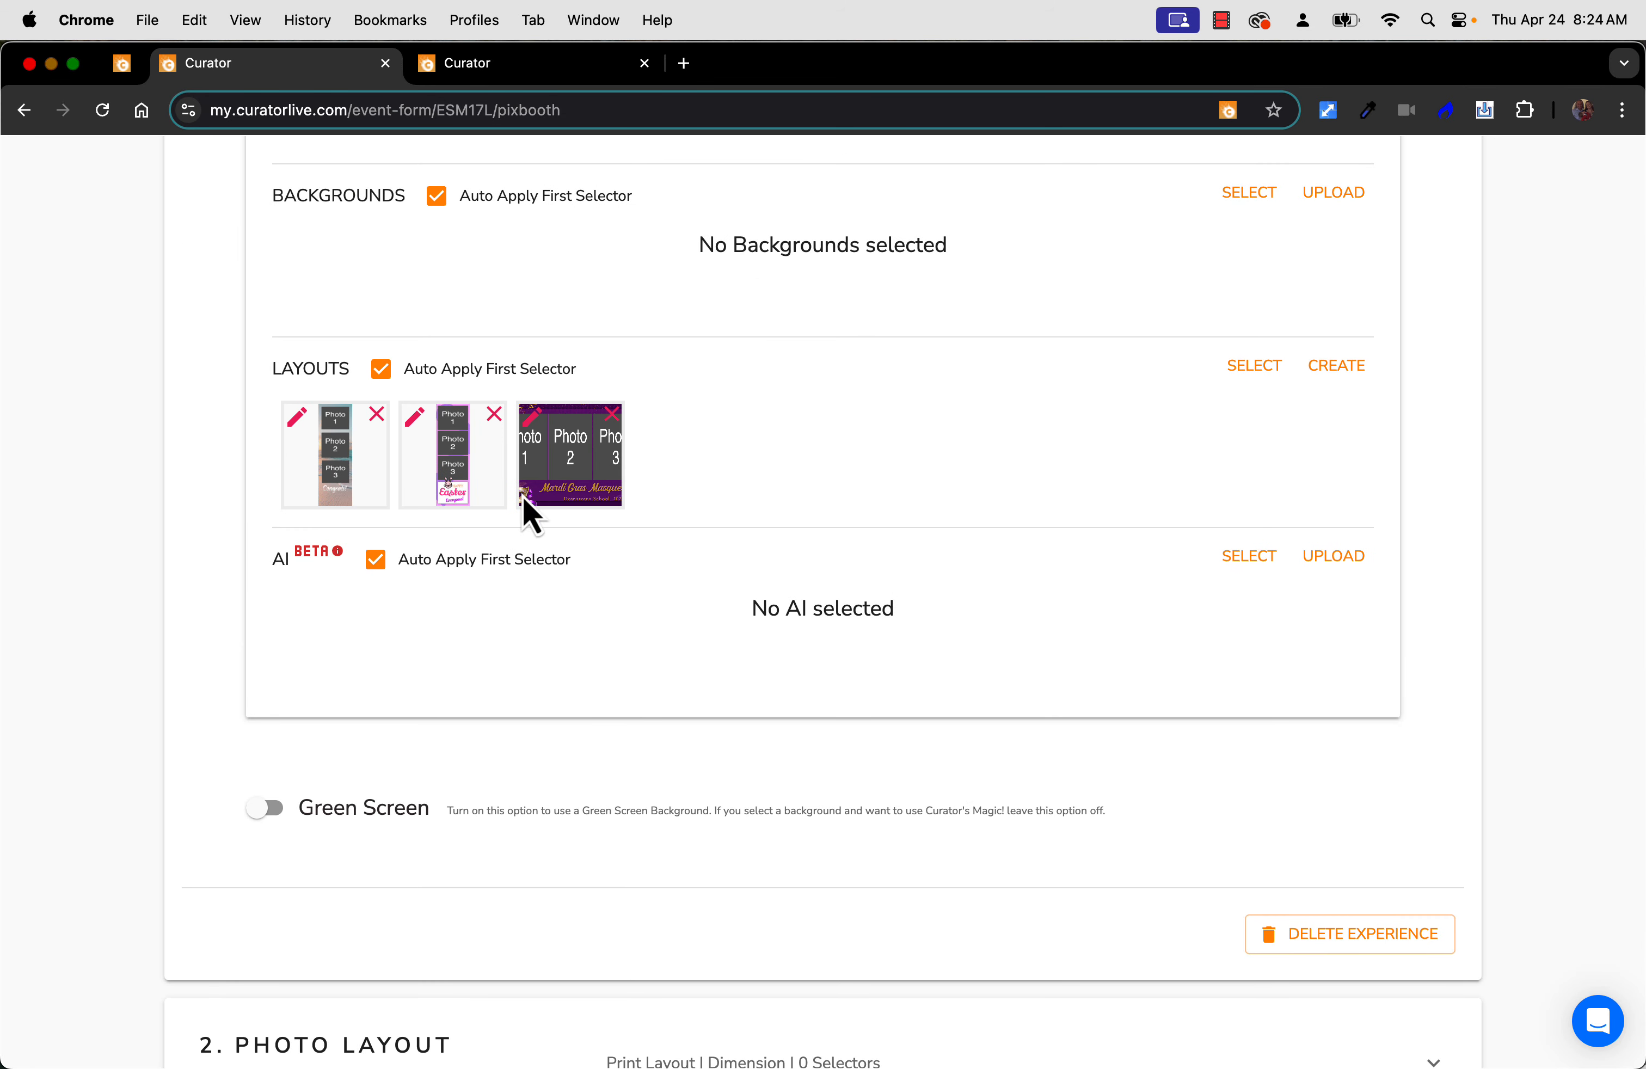